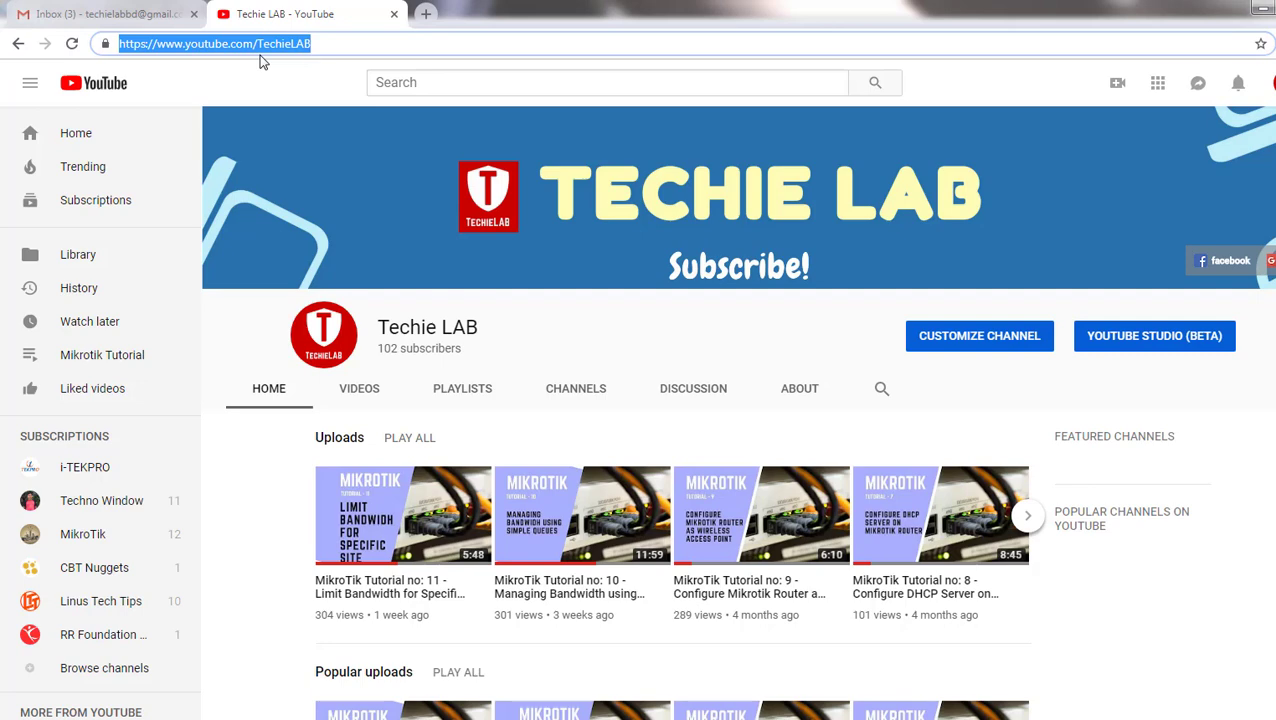
- Switch to the Word document on bandwidth packages and review the Business Package's IP block and committed bandwidth calculation
{"action": "left_click", "coordinate": [1258, 8]}
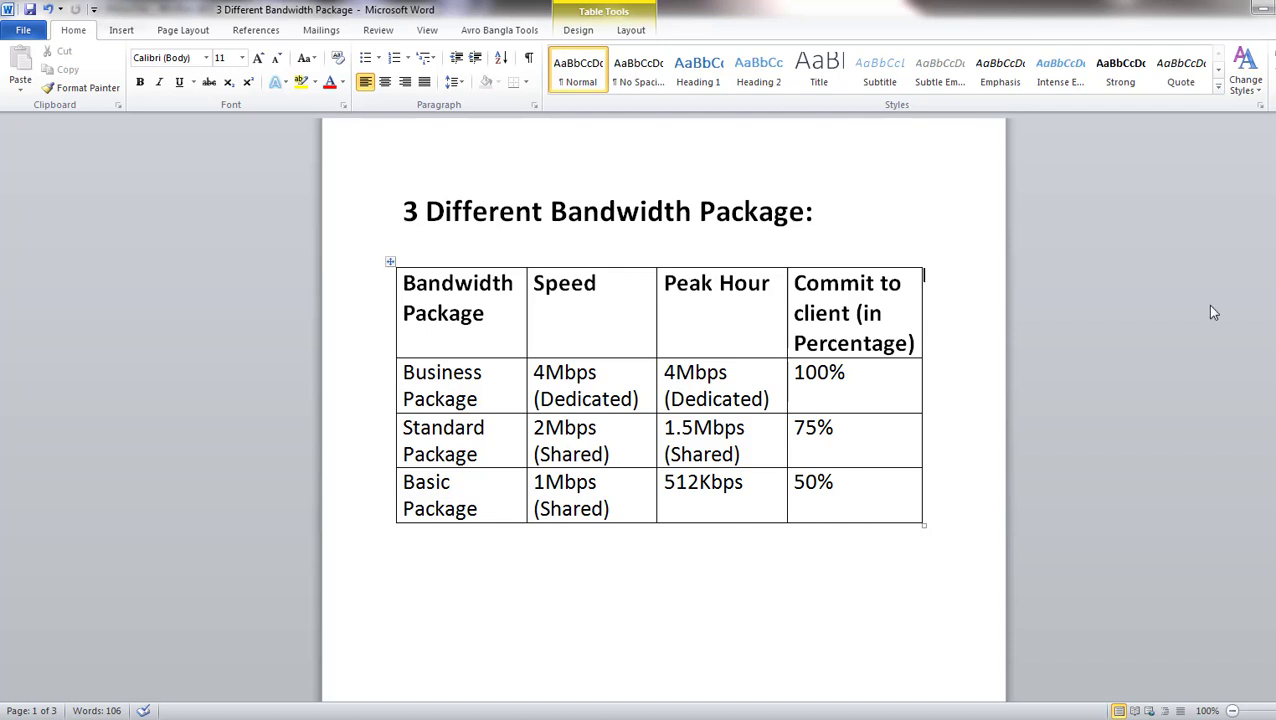
{"action": "scroll", "coordinate": [644, 488], "scroll_direction": "down", "scroll_amount": 2}
{"action": "scroll", "coordinate": [660, 410], "scroll_direction": "down", "scroll_amount": 10}
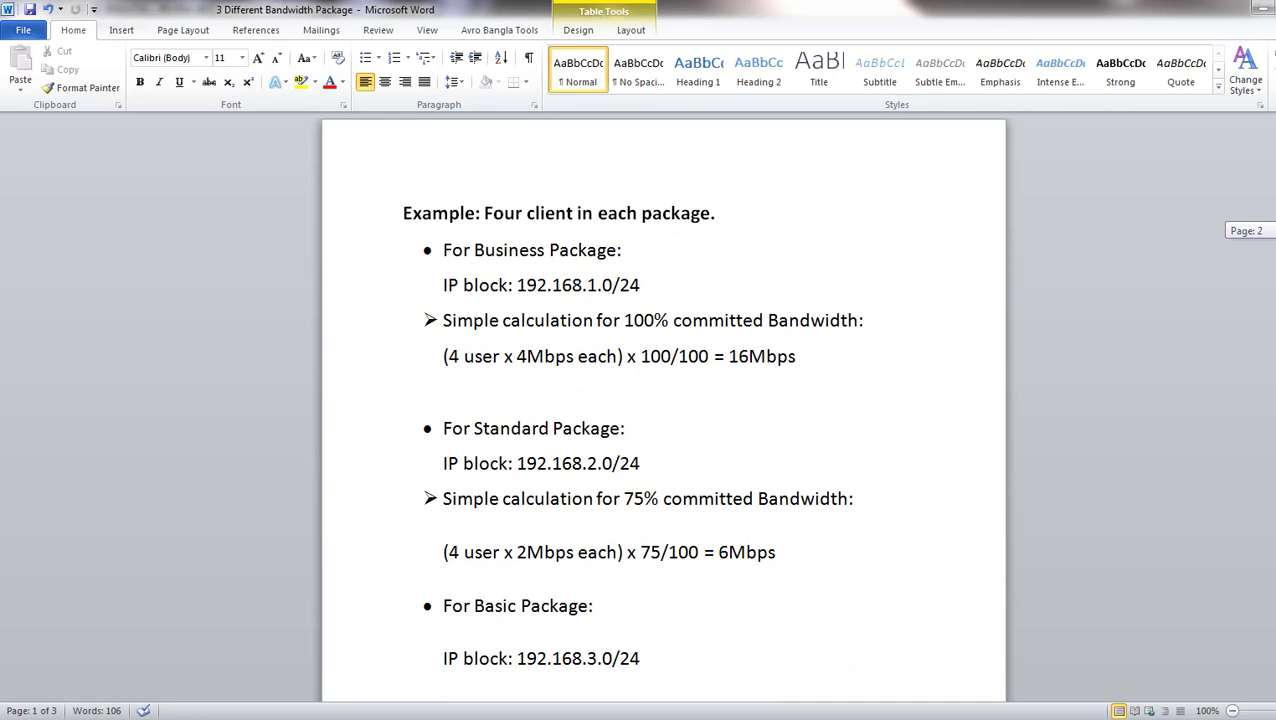
{"action": "scroll", "coordinate": [664, 410], "scroll_direction": "down", "scroll_amount": 1}
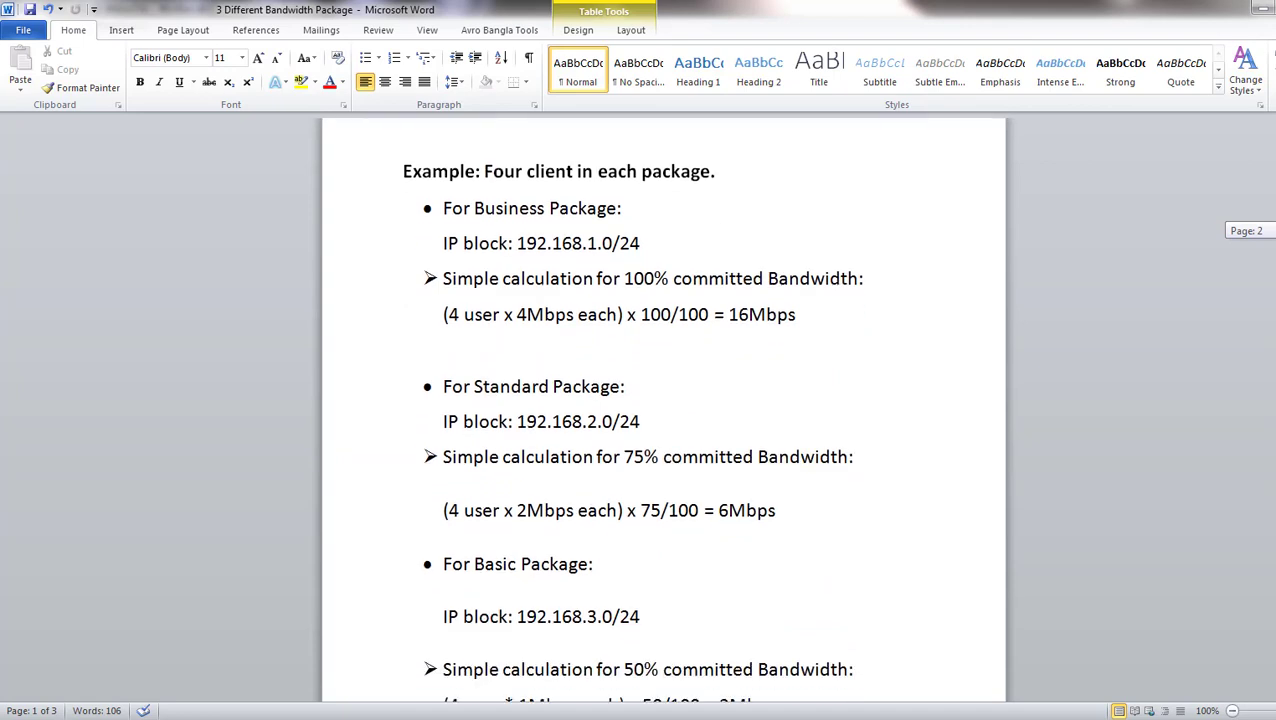
{"action": "scroll", "coordinate": [664, 410], "scroll_direction": "down", "scroll_amount": 1}
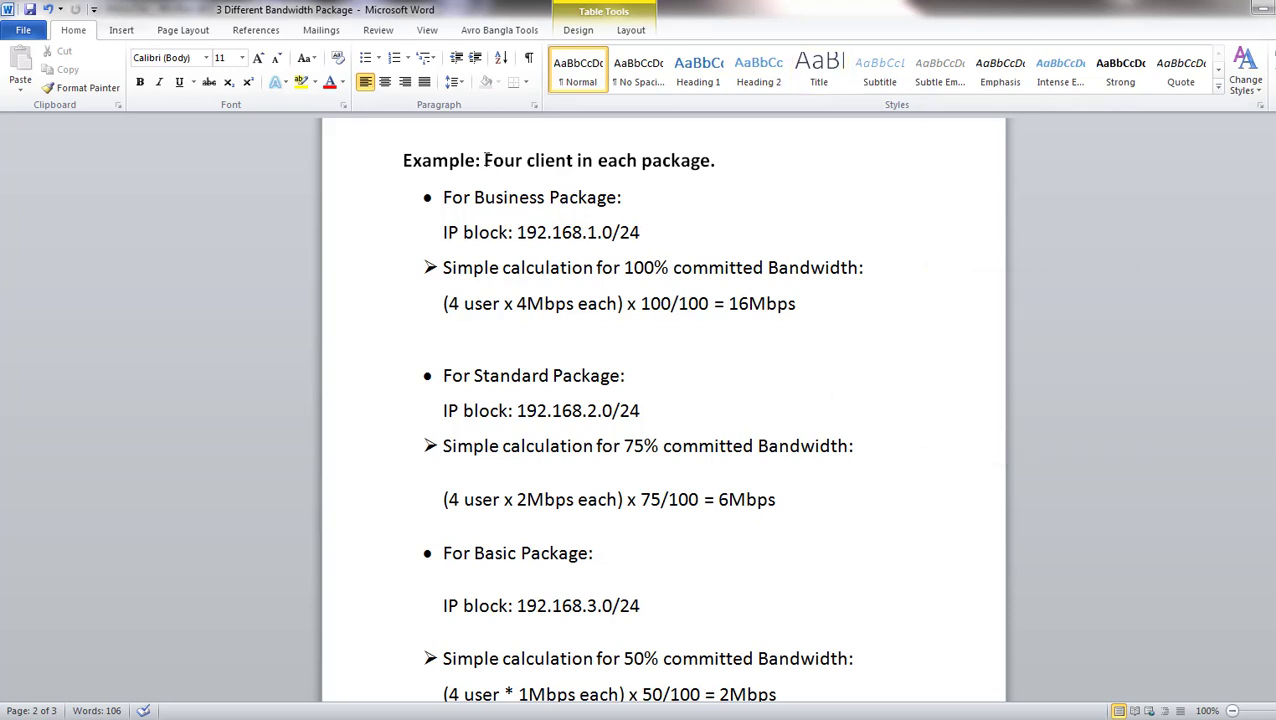
{"action": "left_click_drag", "start_coordinate": [484, 160], "coordinate": [697, 176]}
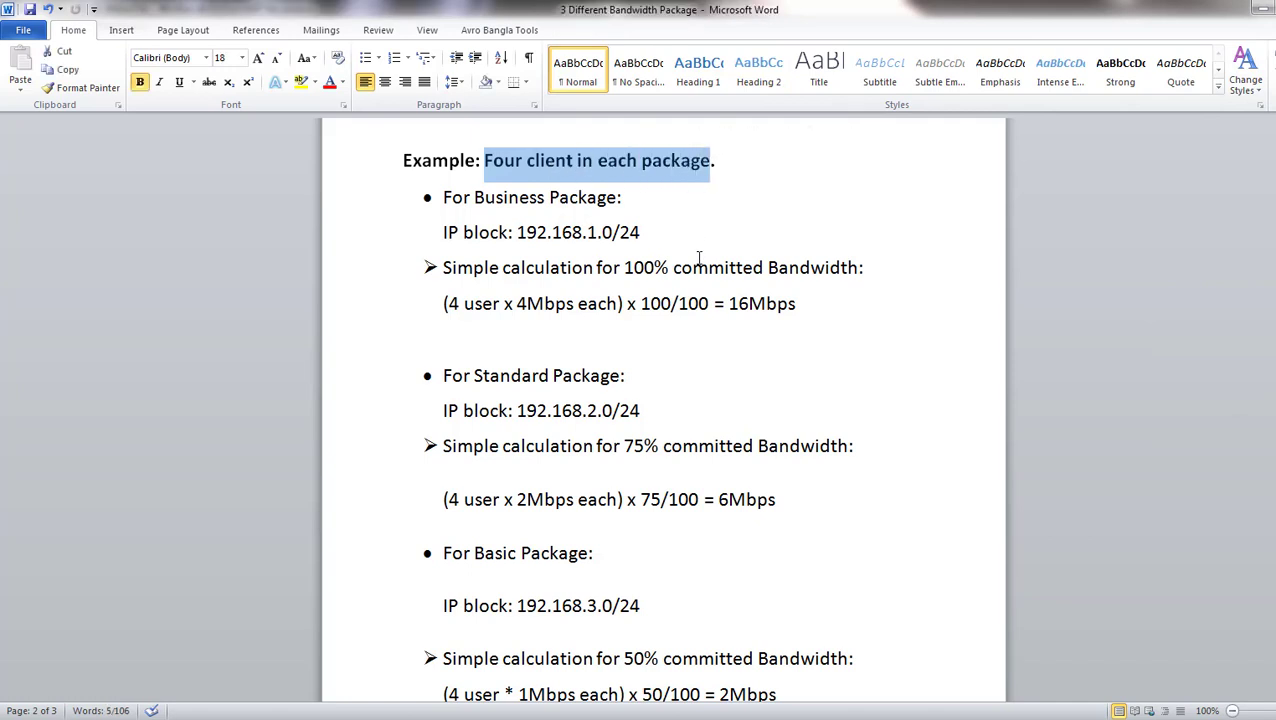
{"action": "left_click_drag", "start_coordinate": [446, 196], "coordinate": [641, 240]}
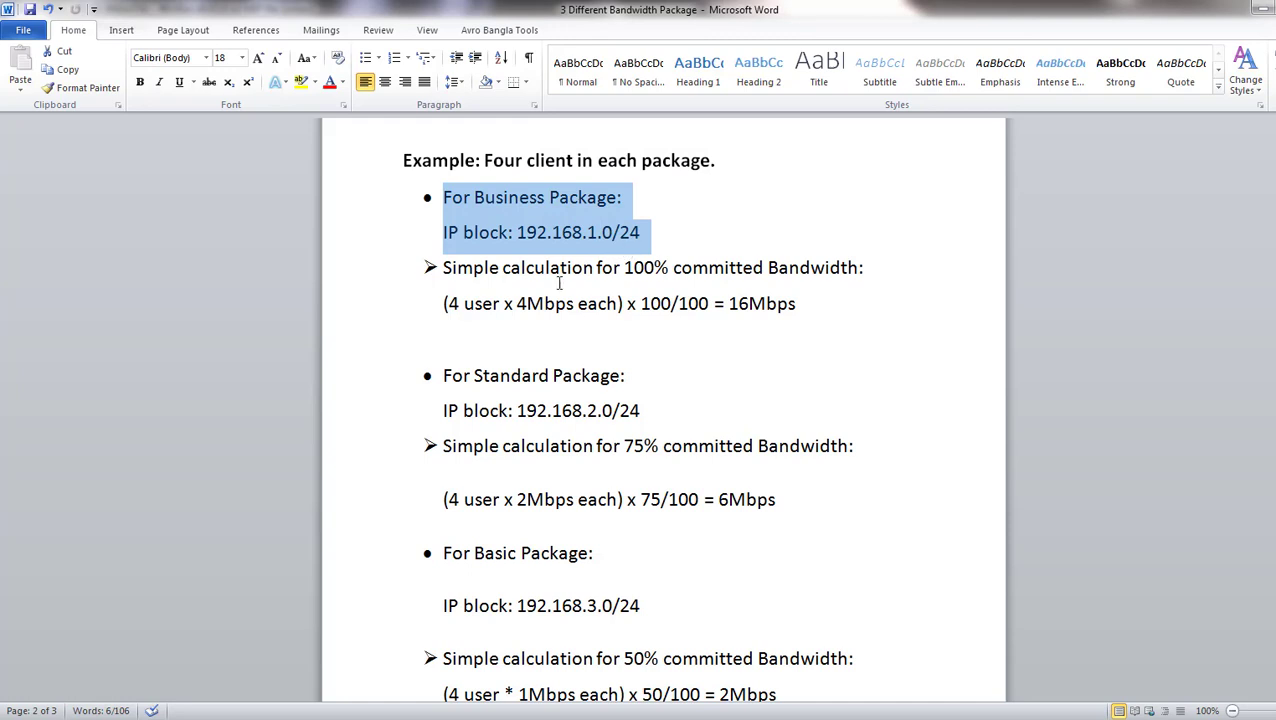
{"action": "left_click", "coordinate": [559, 278]}
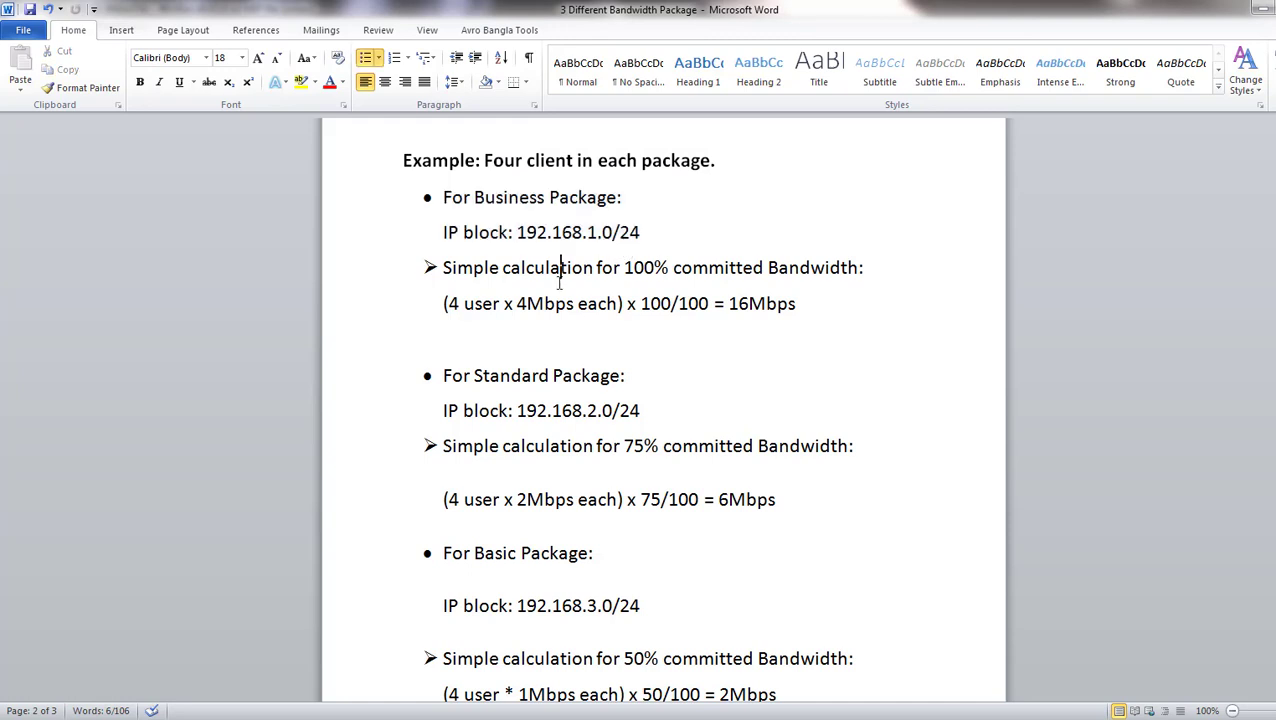
{"action": "left_click_drag", "start_coordinate": [501, 267], "coordinate": [679, 268]}
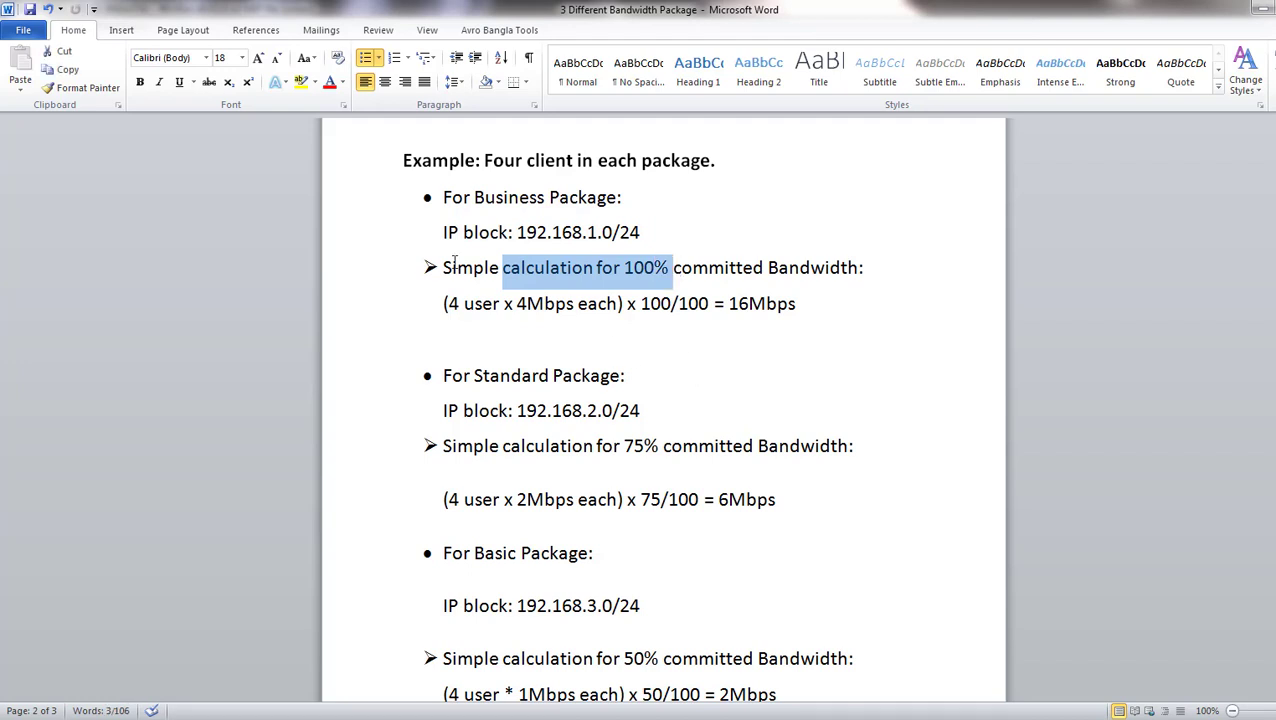
{"action": "left_click_drag", "start_coordinate": [449, 303], "coordinate": [797, 305]}
{"action": "left_click", "coordinate": [627, 303]}
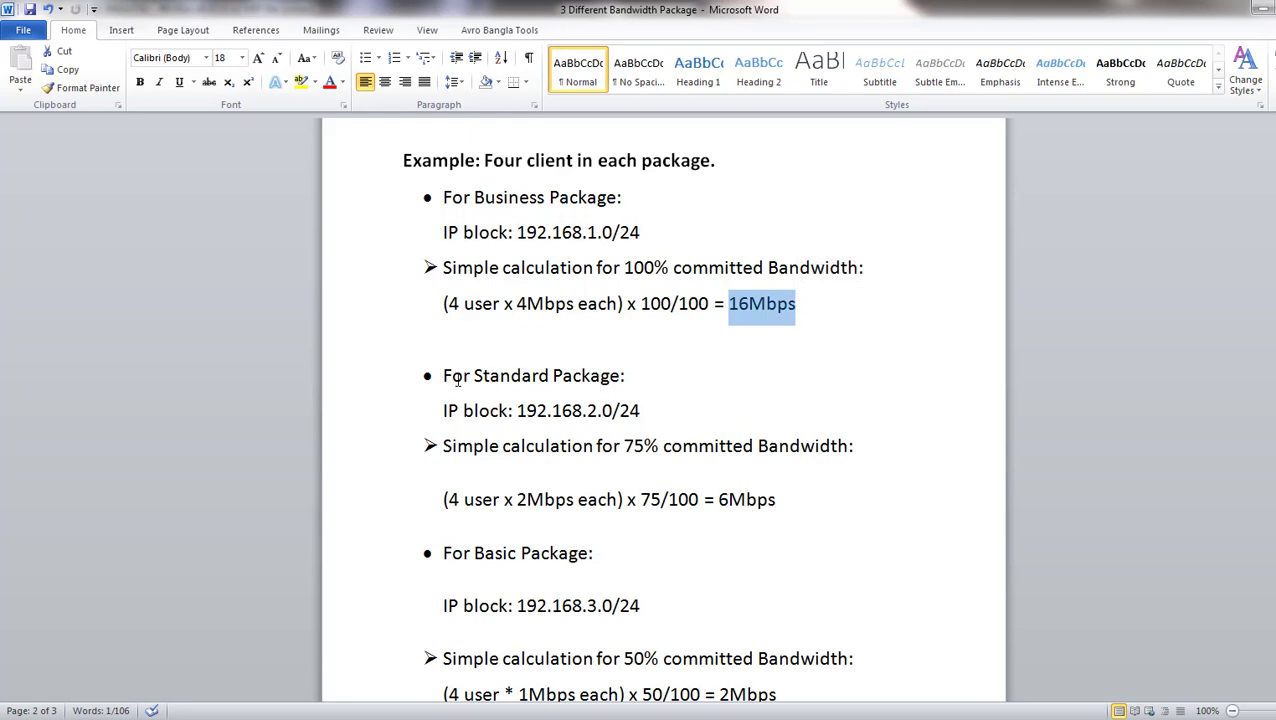
- Review the IP blocks and committed bandwidth calculations for the Standard Package and the Basic Package
{"action": "left_click_drag", "start_coordinate": [446, 376], "coordinate": [597, 386]}
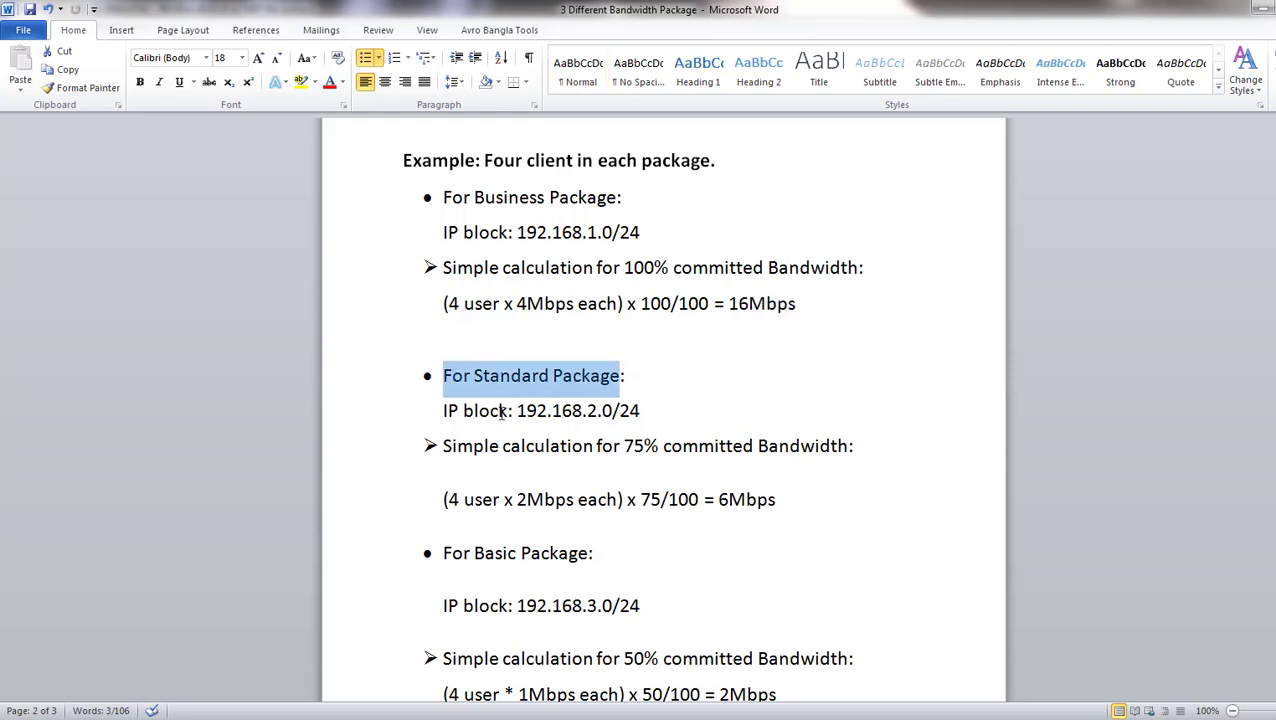
{"action": "left_click_drag", "start_coordinate": [444, 410], "coordinate": [645, 418]}
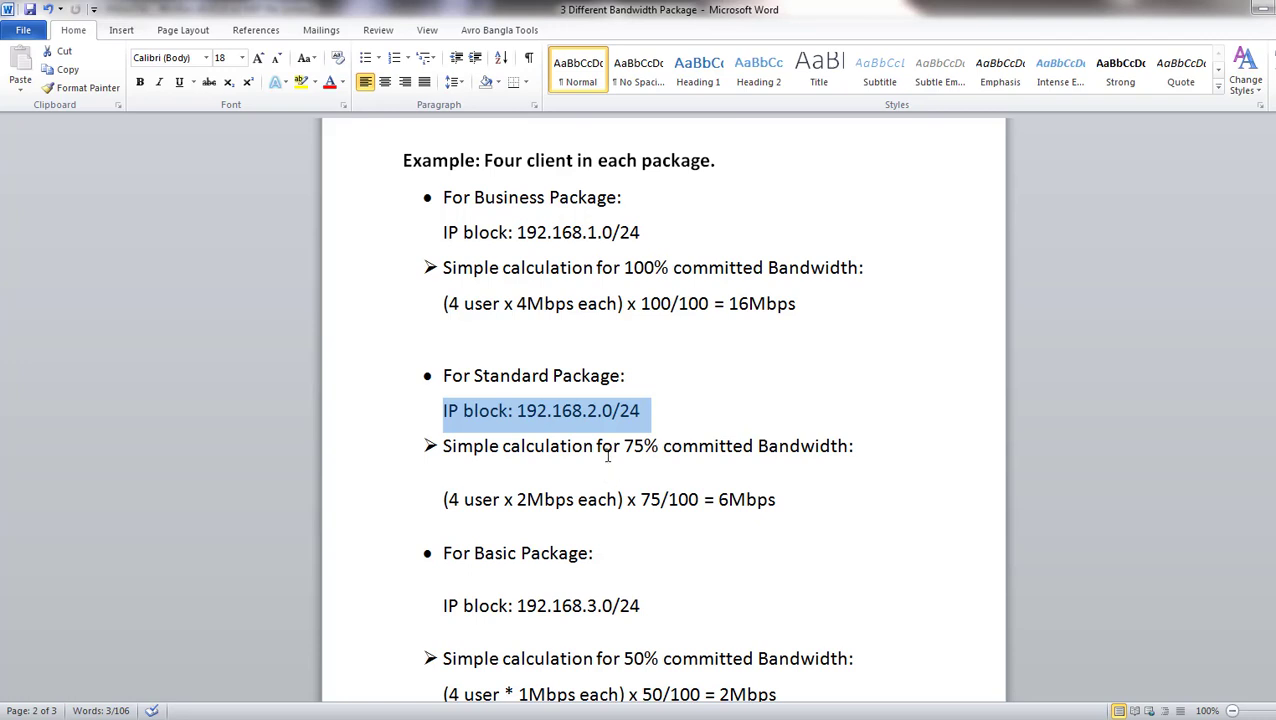
{"action": "left_click_drag", "start_coordinate": [597, 446], "coordinate": [830, 450]}
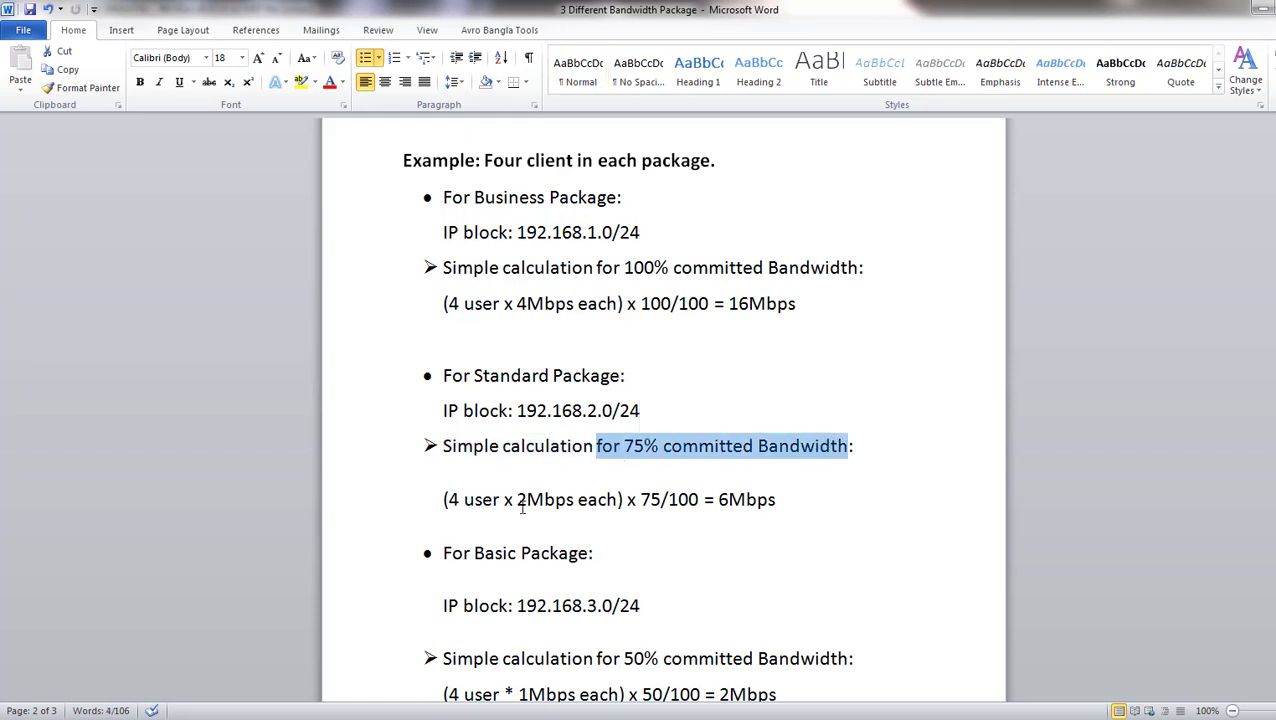
{"action": "left_click_drag", "start_coordinate": [517, 499], "coordinate": [777, 500]}
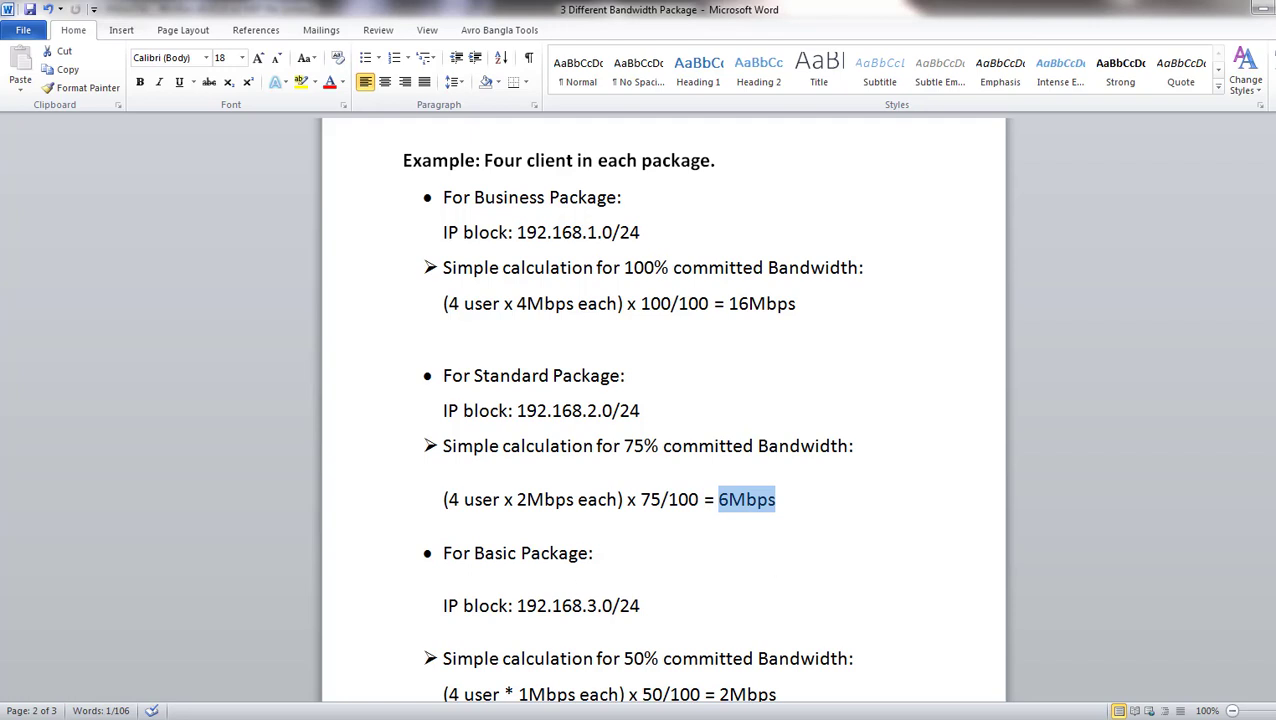
{"action": "scroll", "coordinate": [638, 410], "scroll_direction": "down", "scroll_amount": 1}
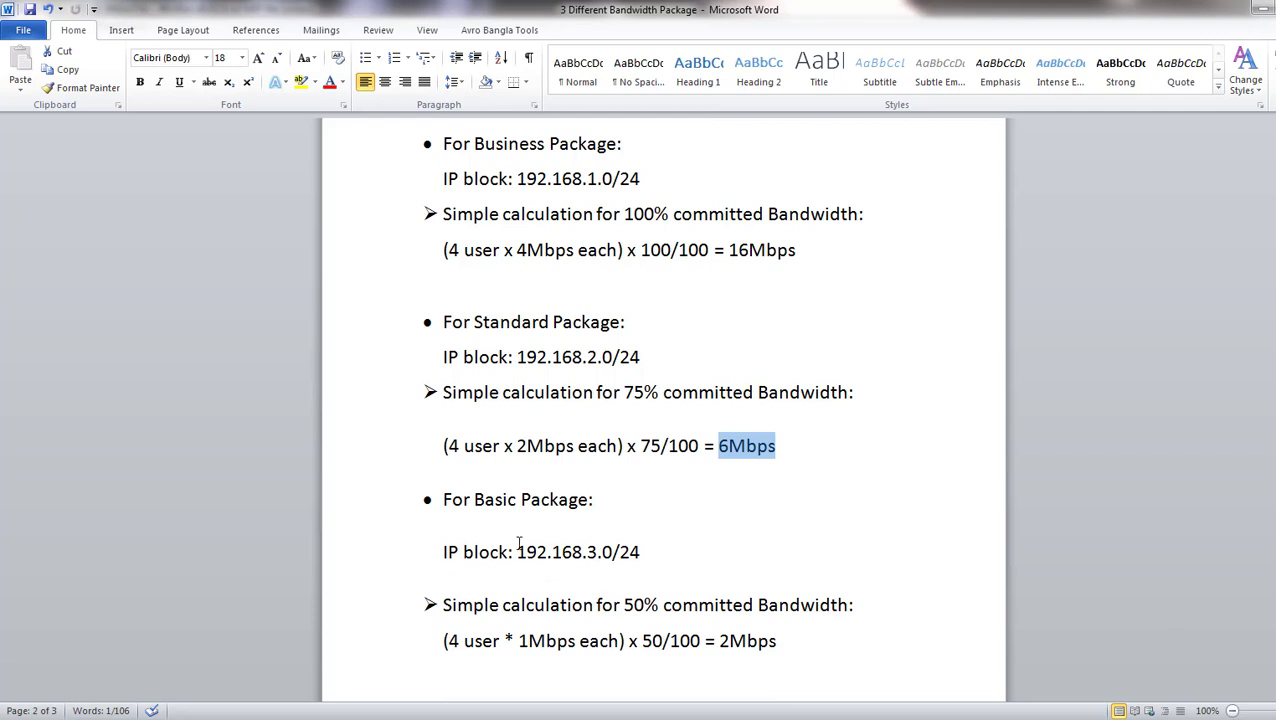
{"action": "left_click_drag", "start_coordinate": [517, 552], "coordinate": [655, 543]}
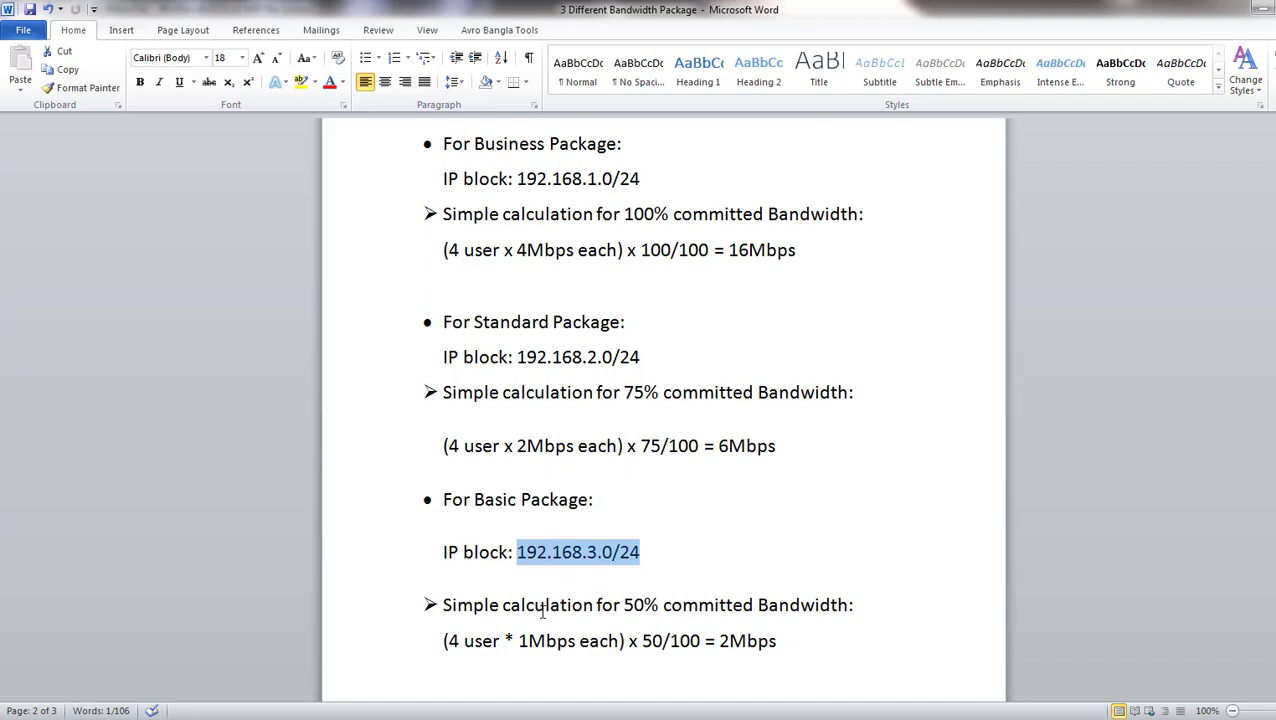
{"action": "left_click_drag", "start_coordinate": [503, 605], "coordinate": [788, 624]}
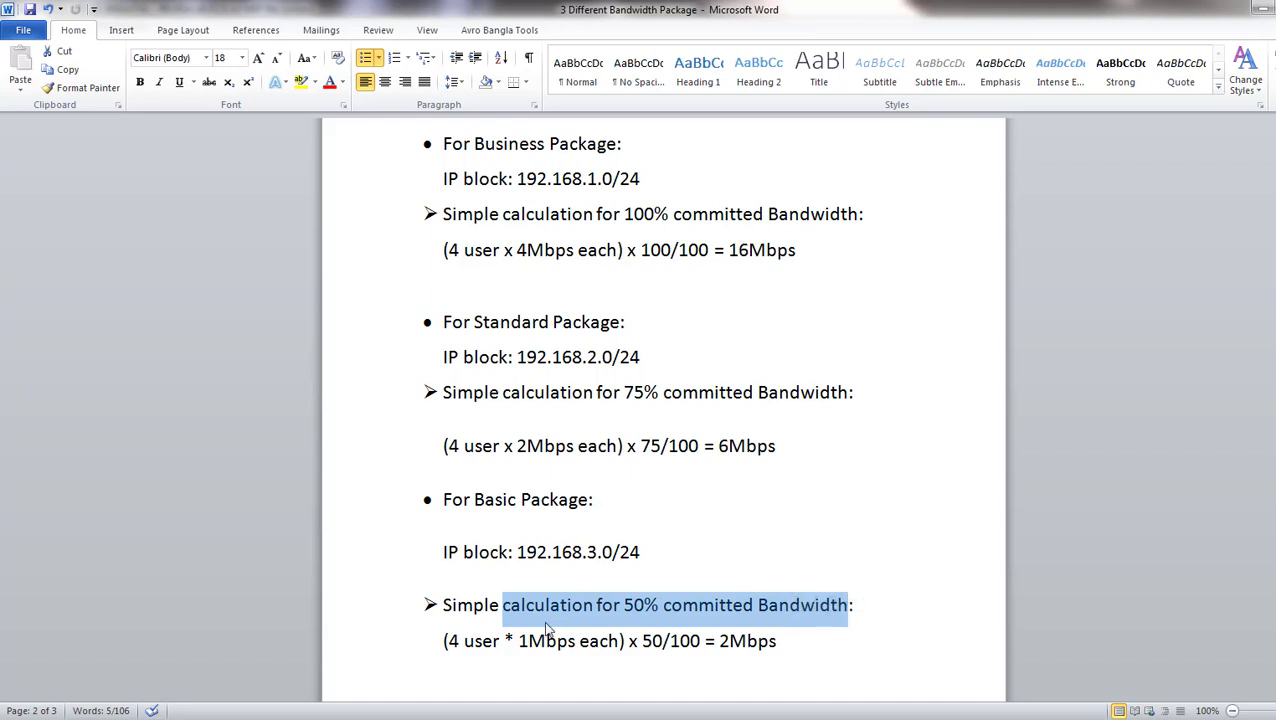
{"action": "left_click_drag", "start_coordinate": [448, 640], "coordinate": [704, 652]}
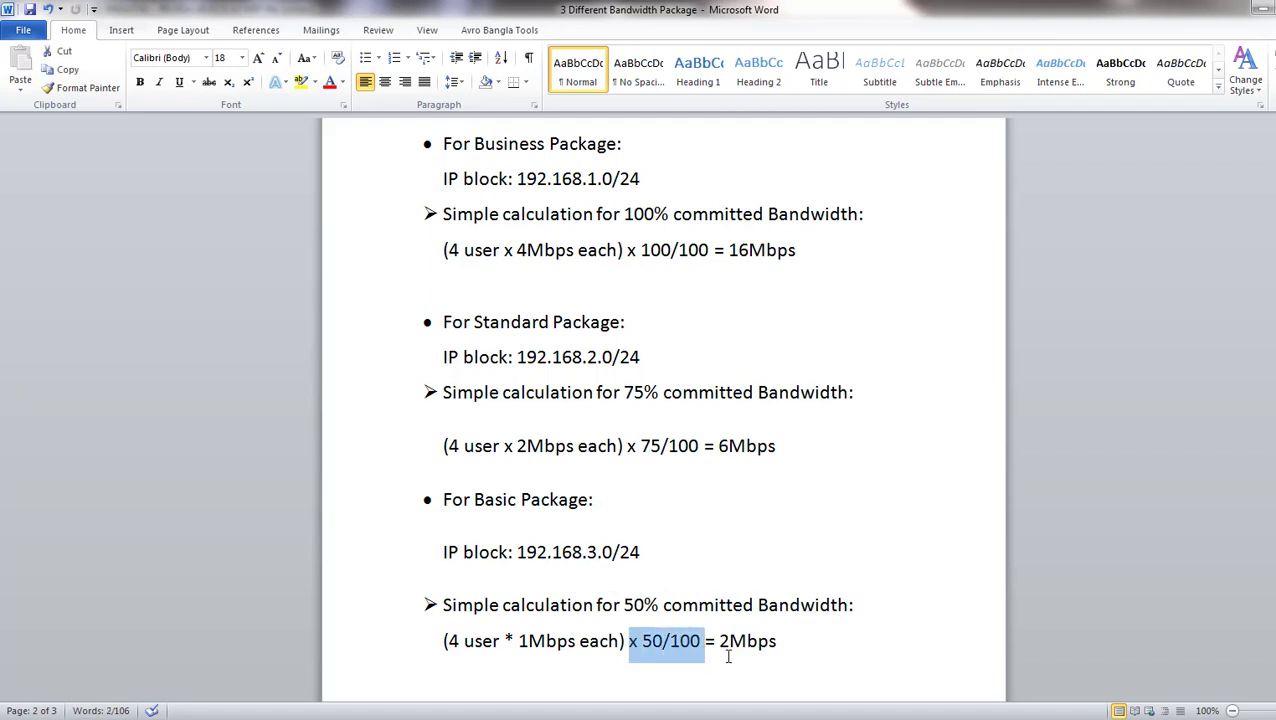
{"action": "left_click", "coordinate": [722, 658]}
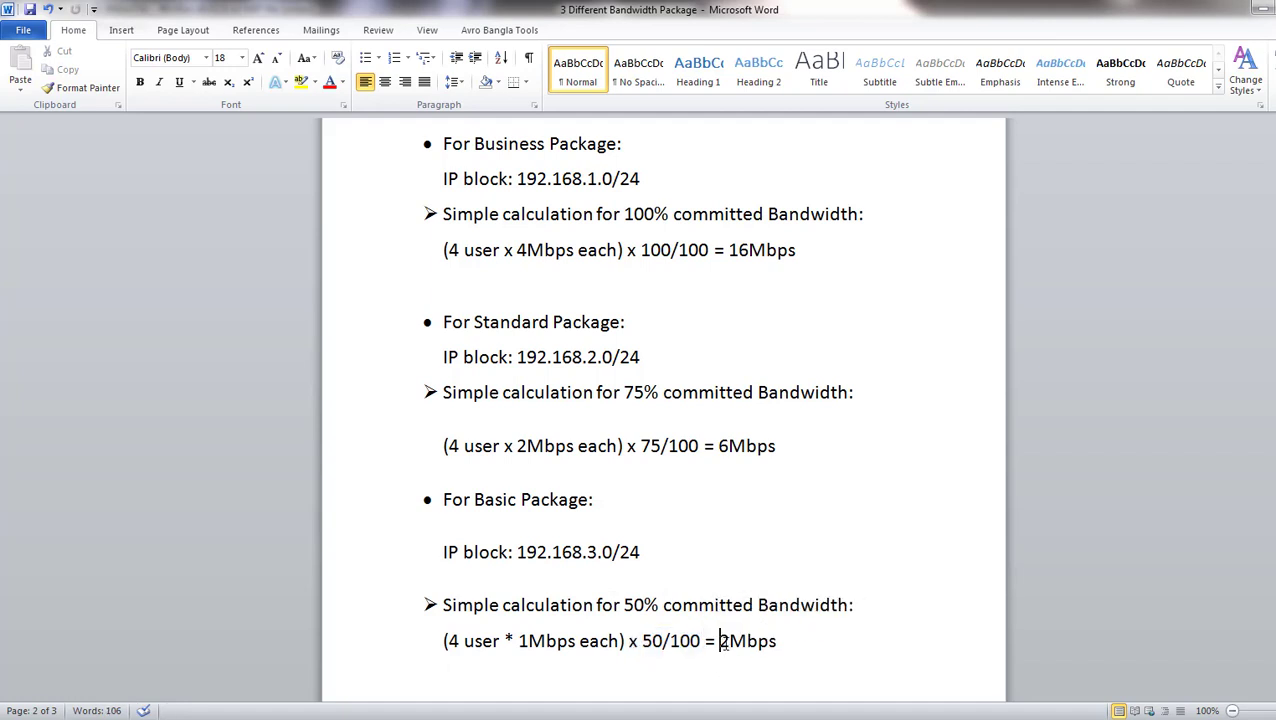
{"action": "left_click_drag", "start_coordinate": [720, 641], "coordinate": [777, 641]}
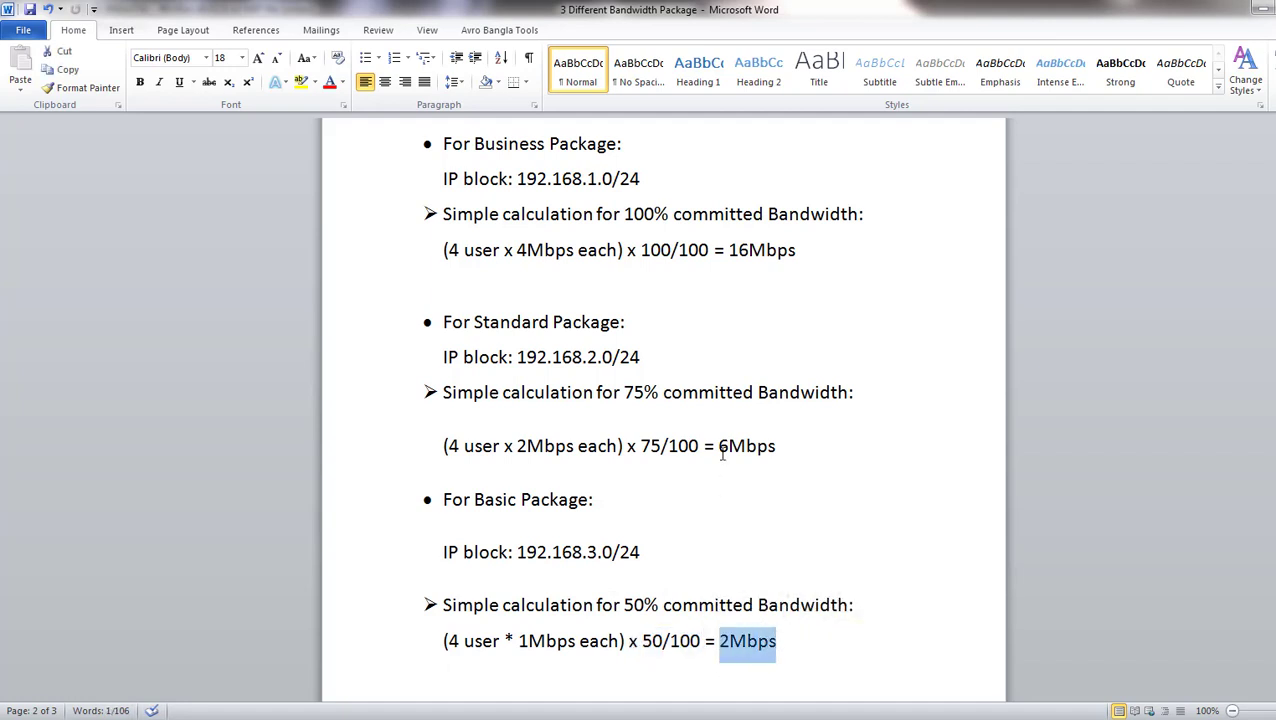
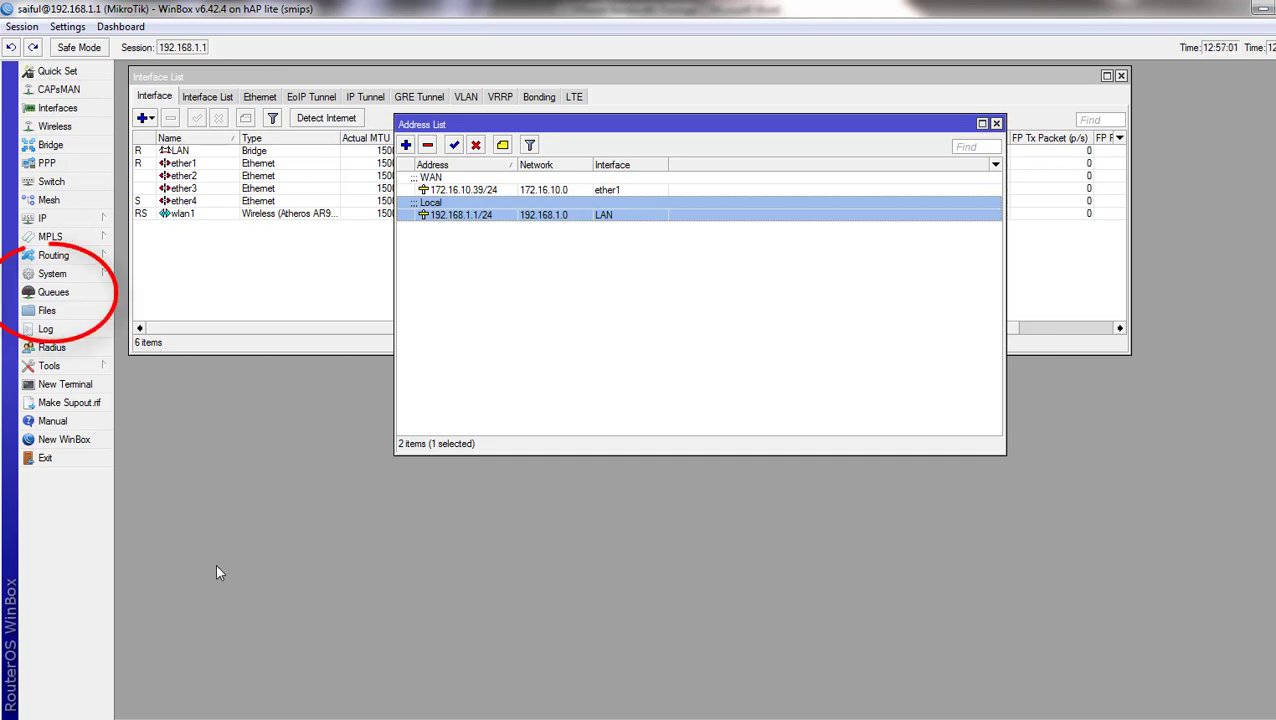
- In WinBox, create a simple queue named BUSINESS-PKG with target 192.168.1.0/24
{"action": "left_click", "coordinate": [66, 293]}
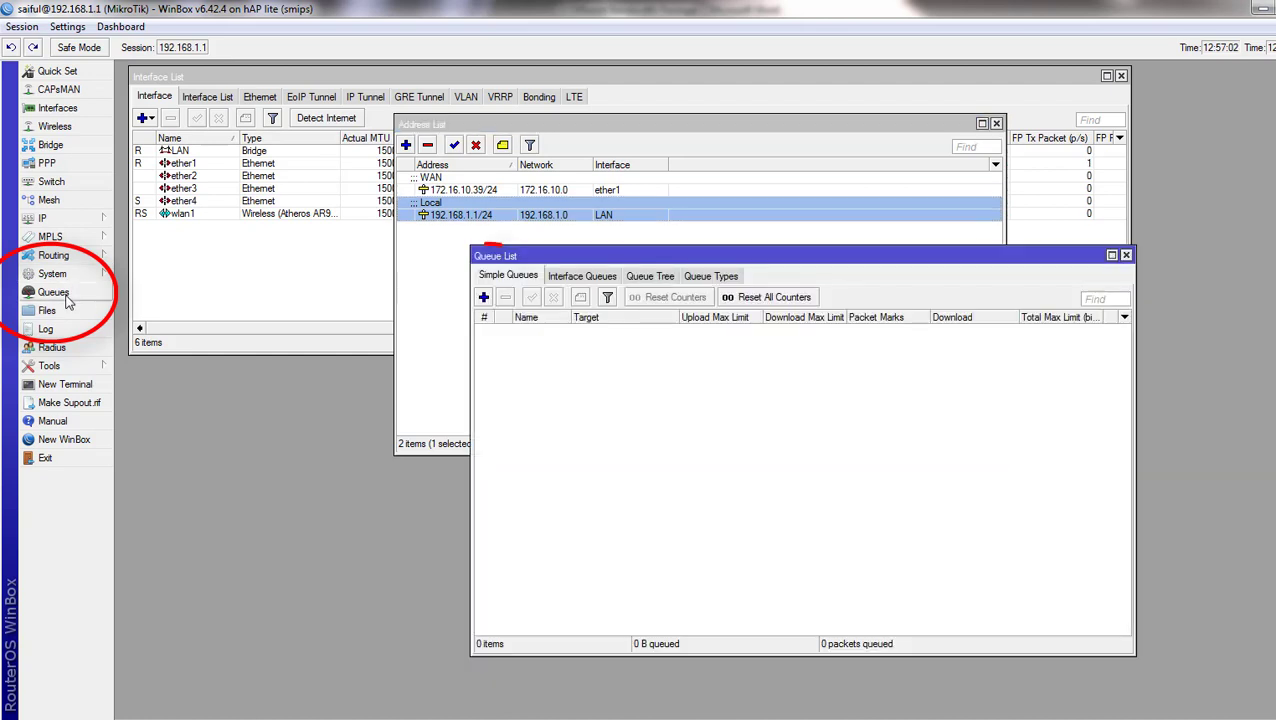
{"action": "left_click", "coordinate": [483, 297]}
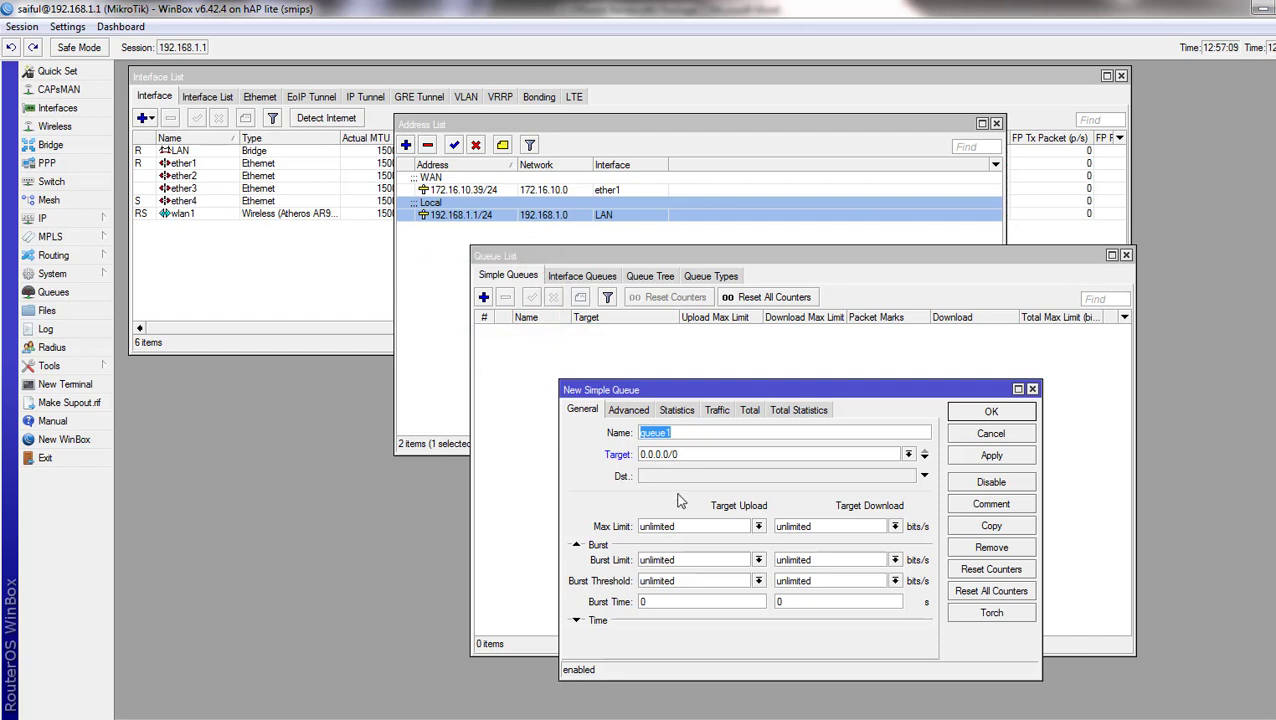
{"action": "type", "text": "BUSINESS"}
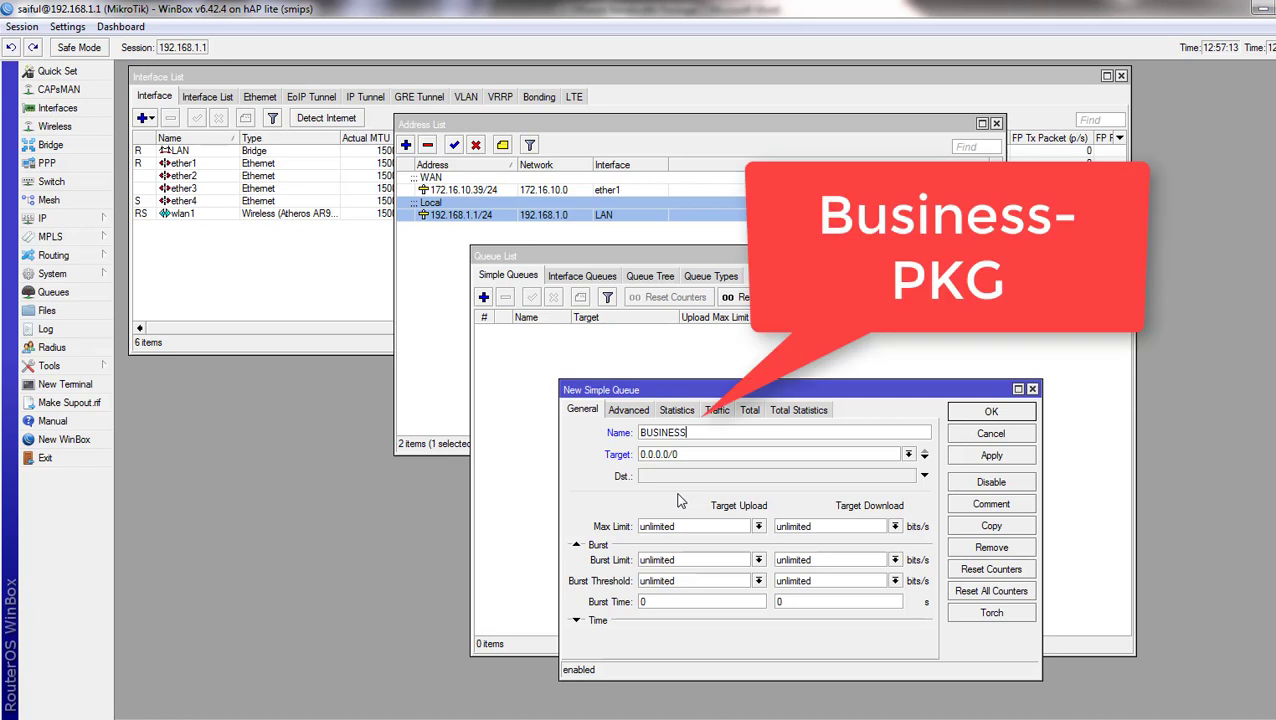
{"action": "type", "text": "-PKG"}
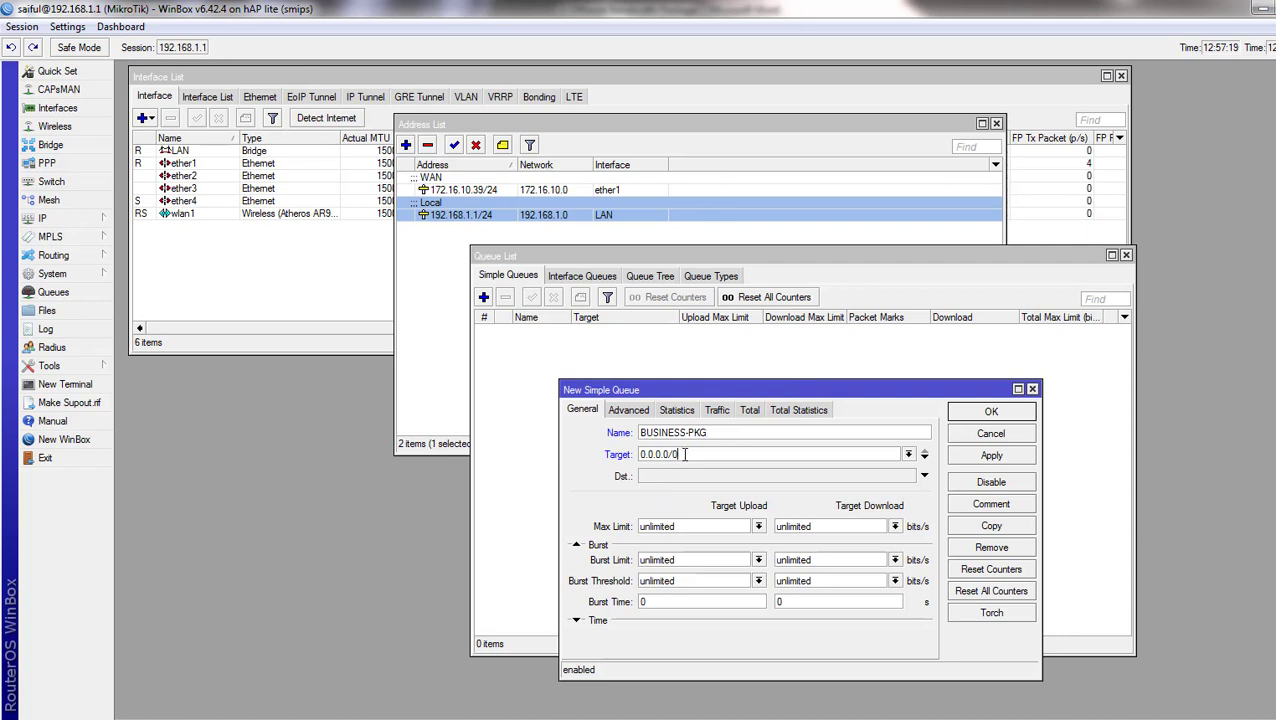
{"action": "key", "text": "Tab"}
{"action": "type", "text": "192.16"}
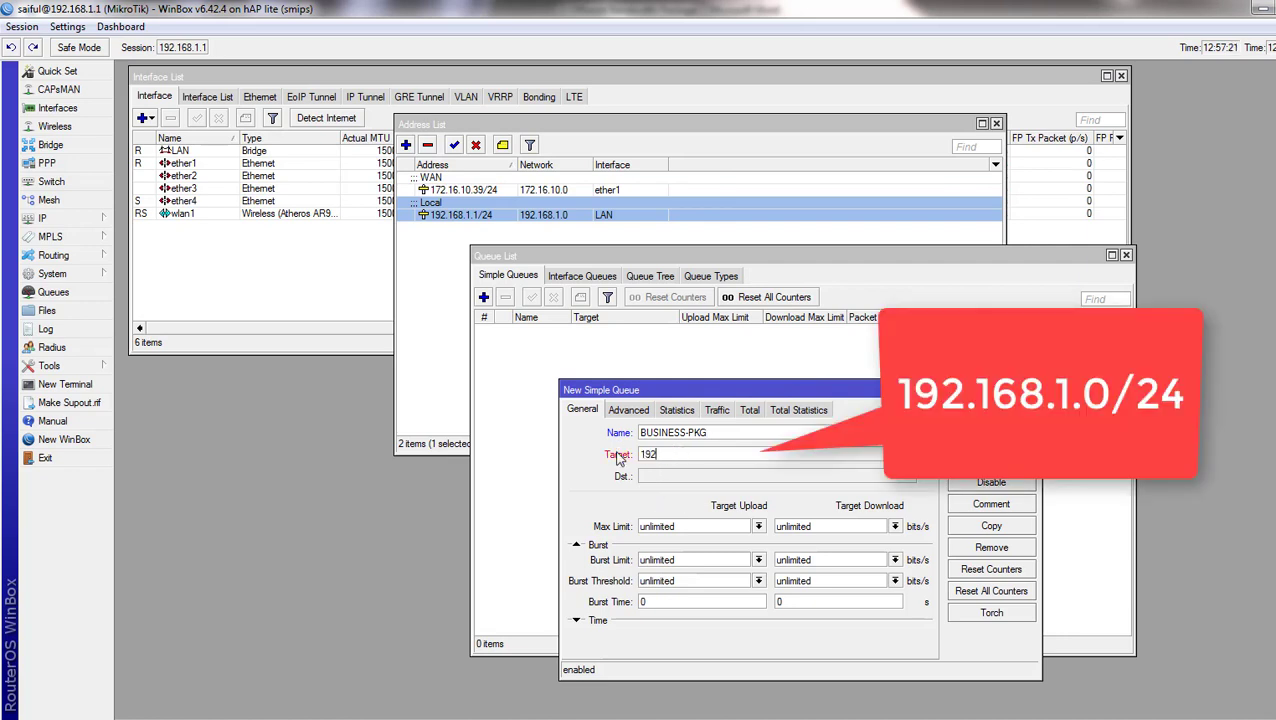
{"action": "type", "text": "8.10"}
{"action": "type", "text": "0"}
{"action": "type", "text": "/24"}
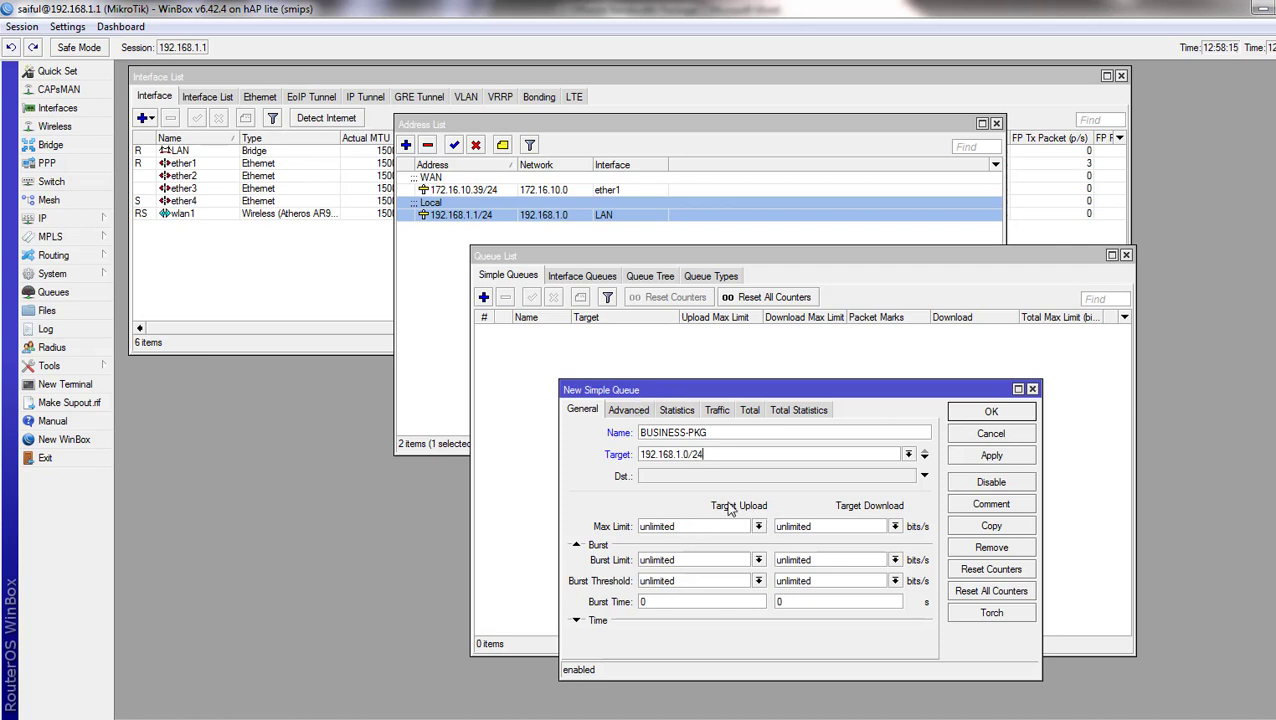
{"action": "left_click", "coordinate": [958, 418]}
- Copy the BUSINESS-PKG queue as a new simple queue named STANDARD-PKG with target 192.168.2.0/24
{"action": "left_click", "coordinate": [537, 336]}
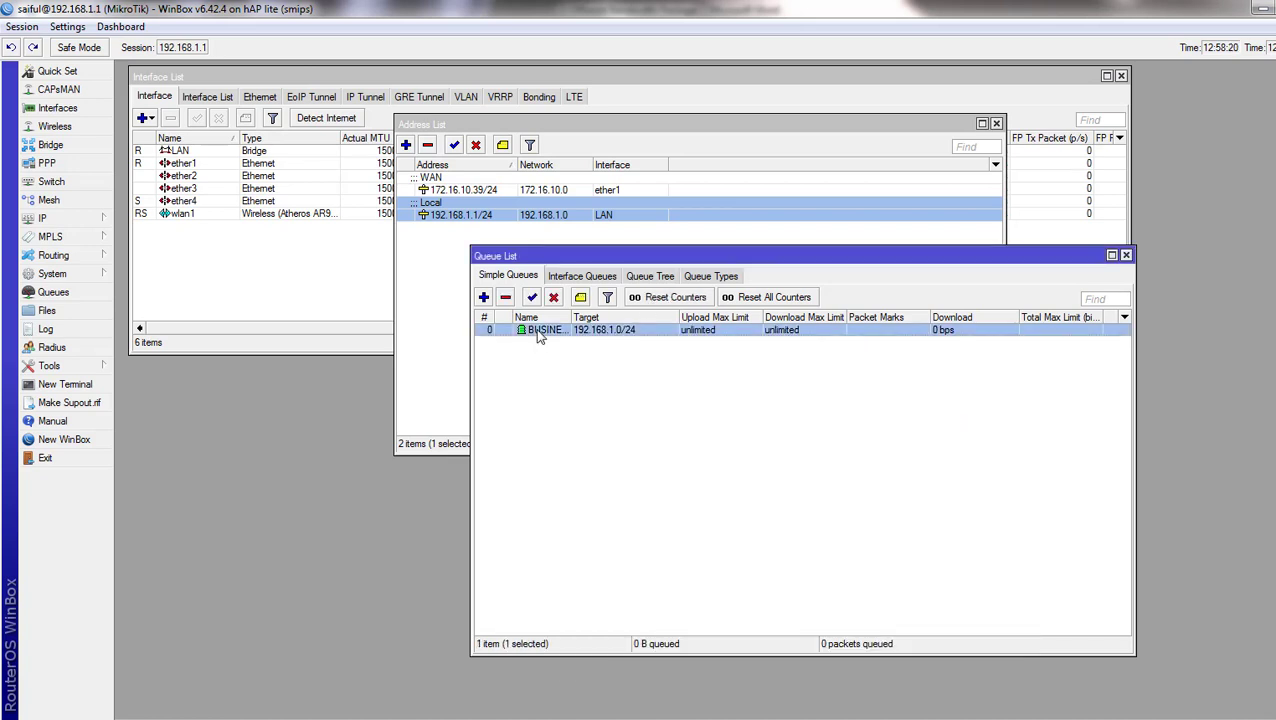
{"action": "double_click", "coordinate": [537, 336]}
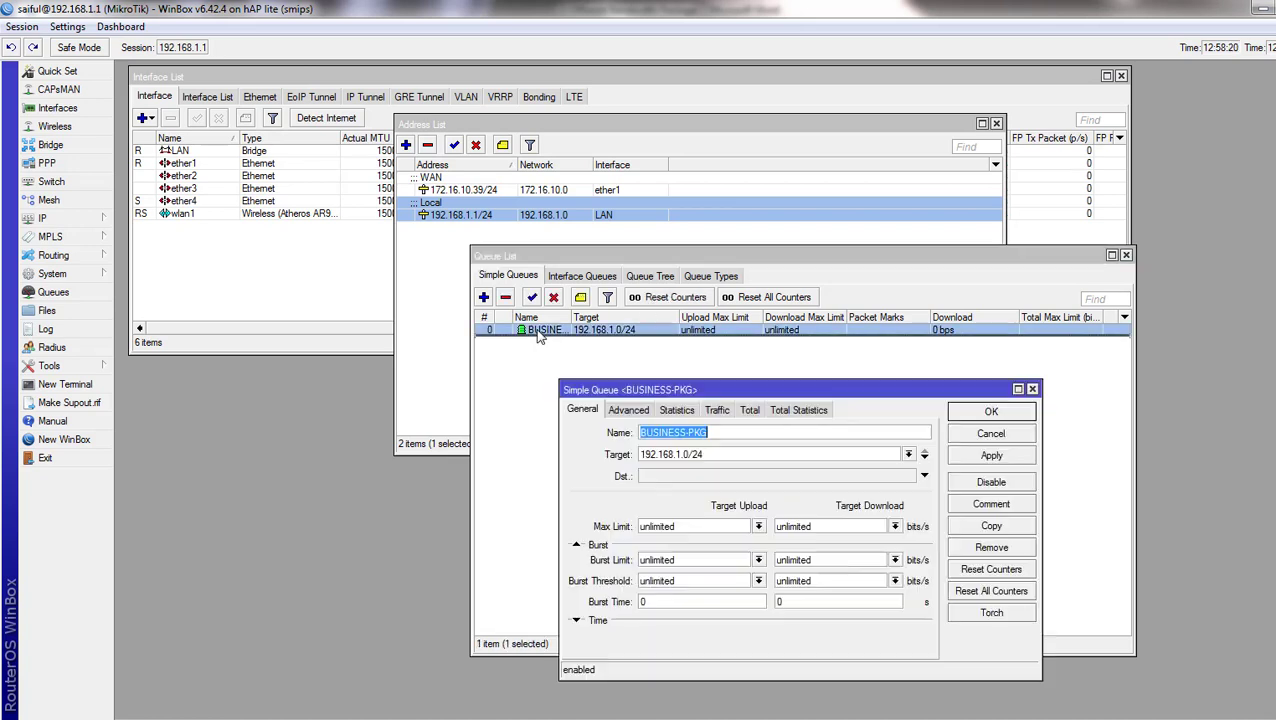
{"action": "left_click", "coordinate": [985, 528]}
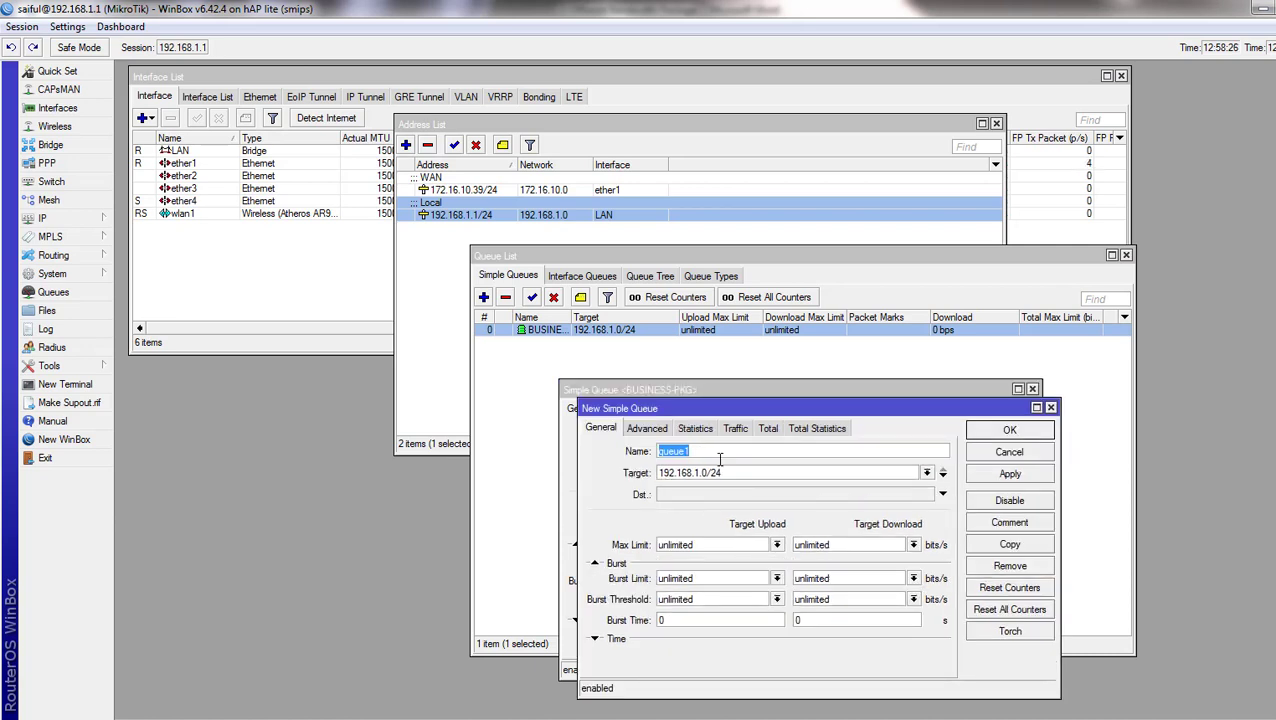
{"action": "type", "text": "S"}
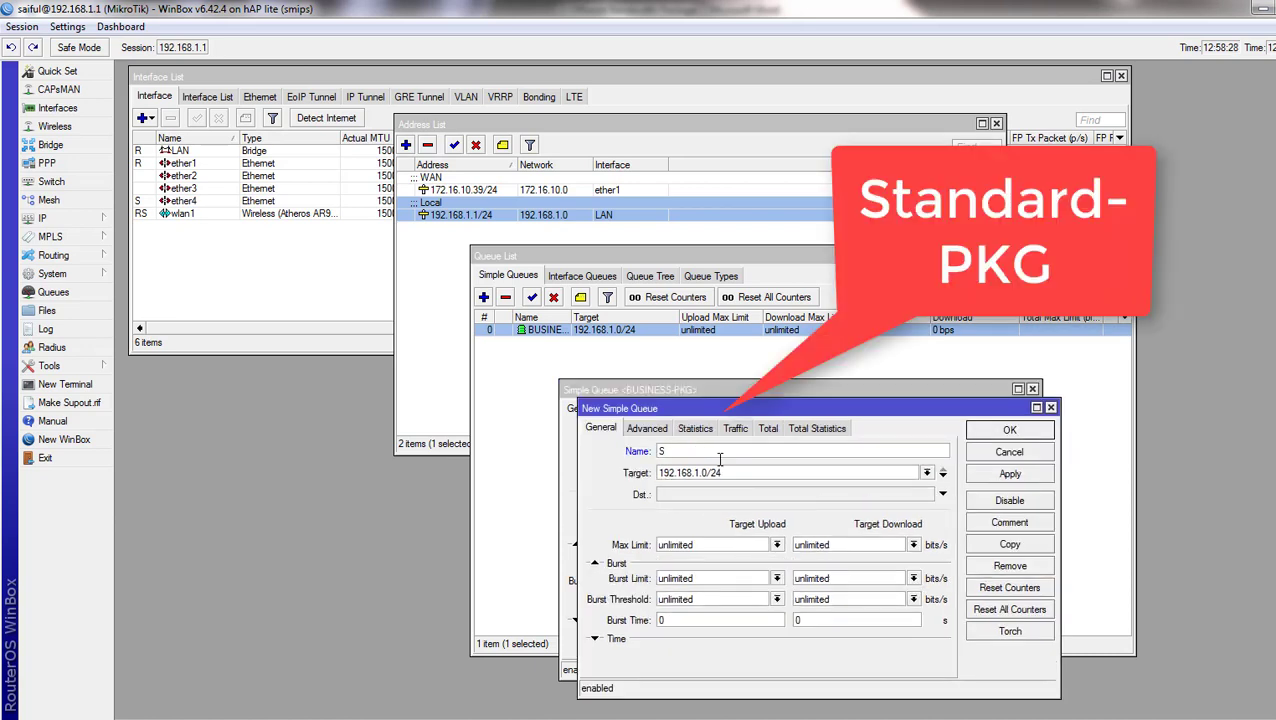
{"action": "type", "text": "TANDARD-PKG"}
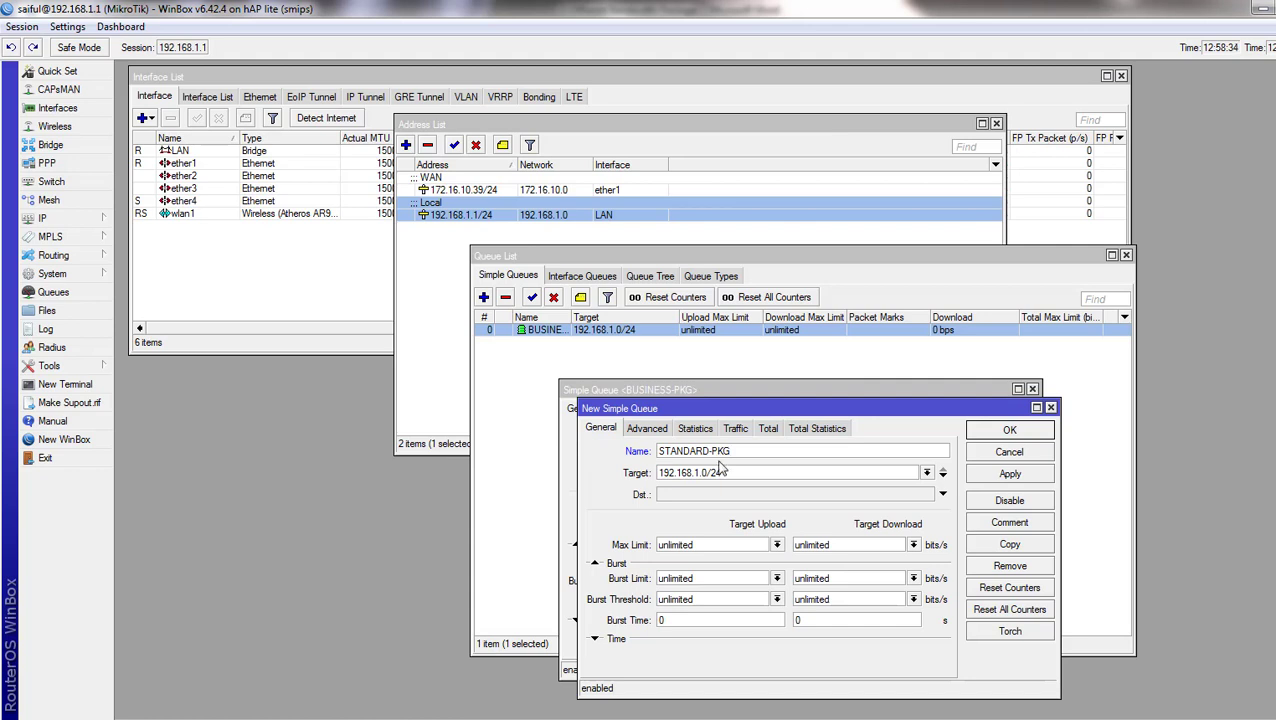
{"action": "left_click", "coordinate": [698, 472]}
{"action": "key", "text": "BackSpace"}
{"action": "type", "text": "2"}
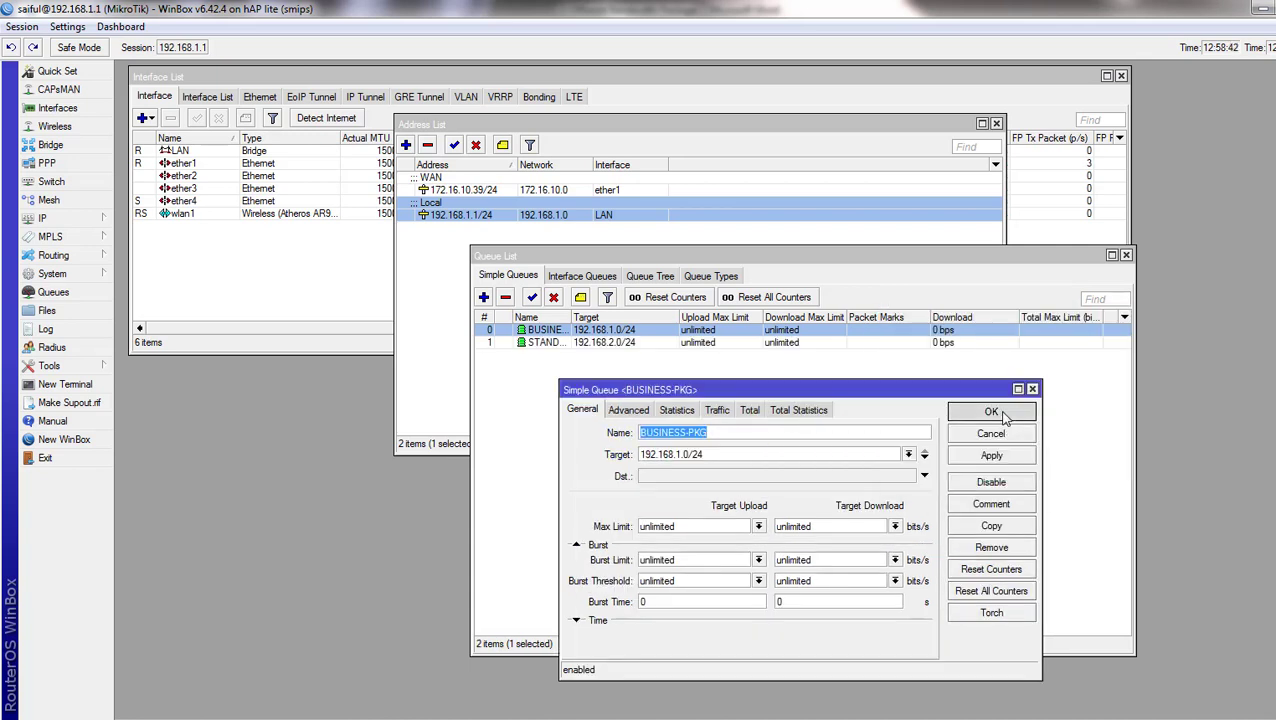
{"action": "left_click", "coordinate": [990, 411]}
- Copy the STANDARD-PKG queue as a new simple queue named BASIC-PKG with target 192.168.3.0/24, and close the STANDARD-PKG settings
{"action": "double_click", "coordinate": [538, 343]}
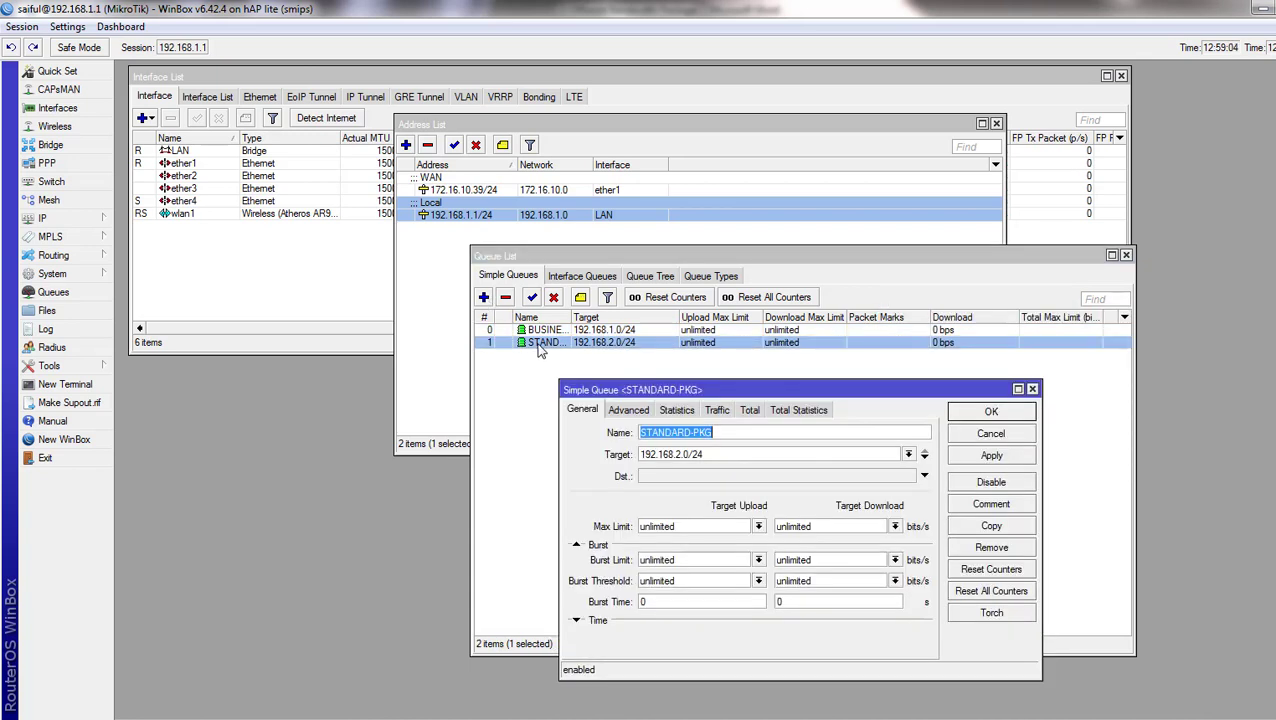
{"action": "left_click", "coordinate": [990, 527]}
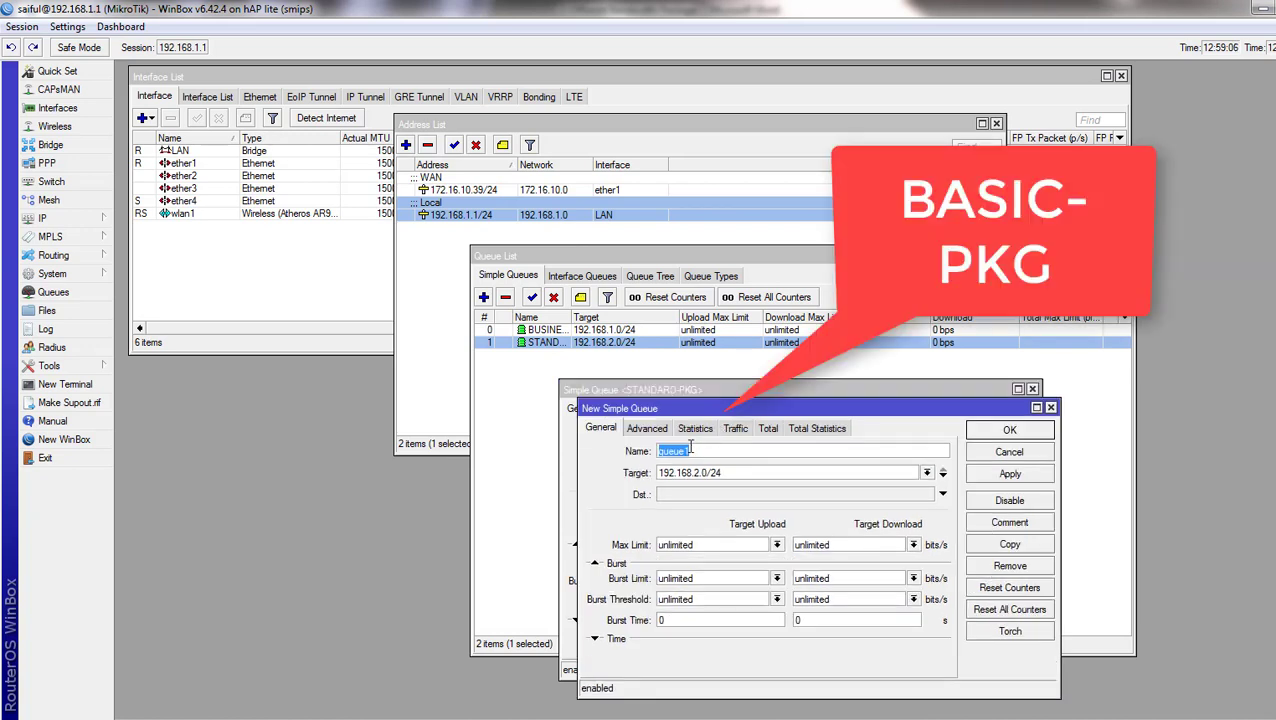
{"action": "type", "text": "BASIC-PKG"}
{"action": "left_click", "coordinate": [698, 473]}
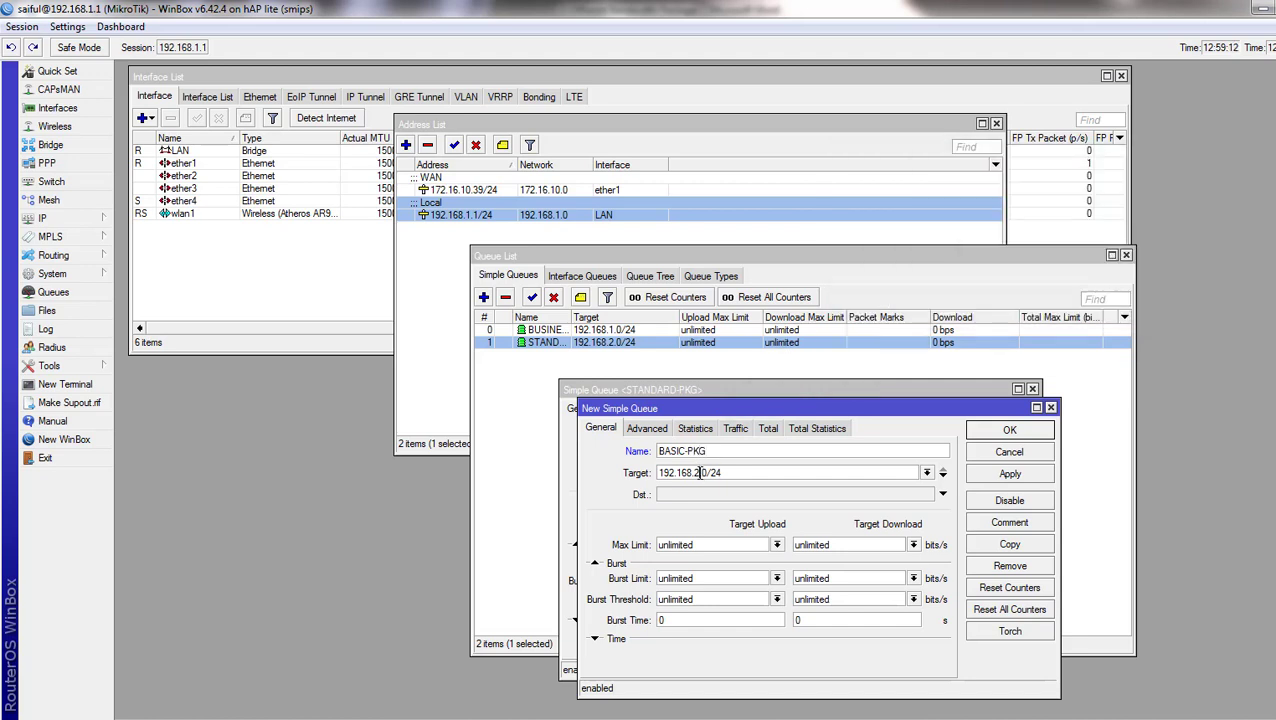
{"action": "key", "text": "BackSpace"}
{"action": "type", "text": "3"}
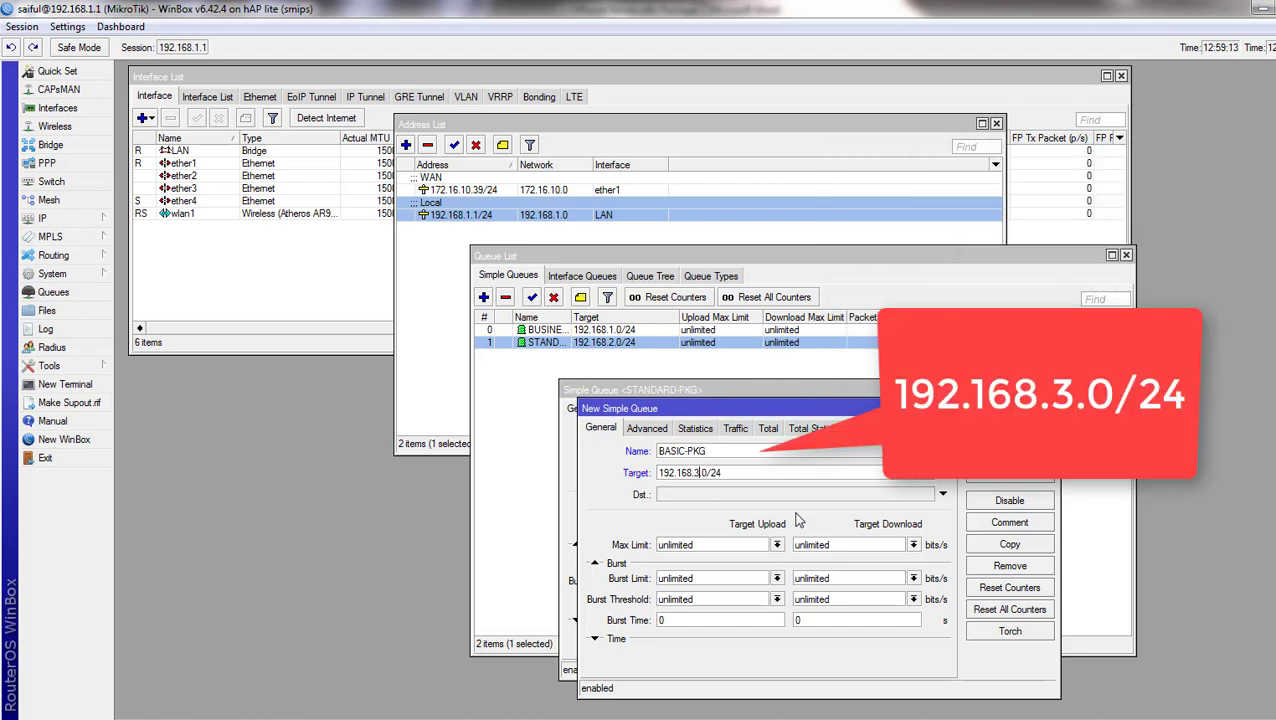
{"action": "key", "text": "Return"}
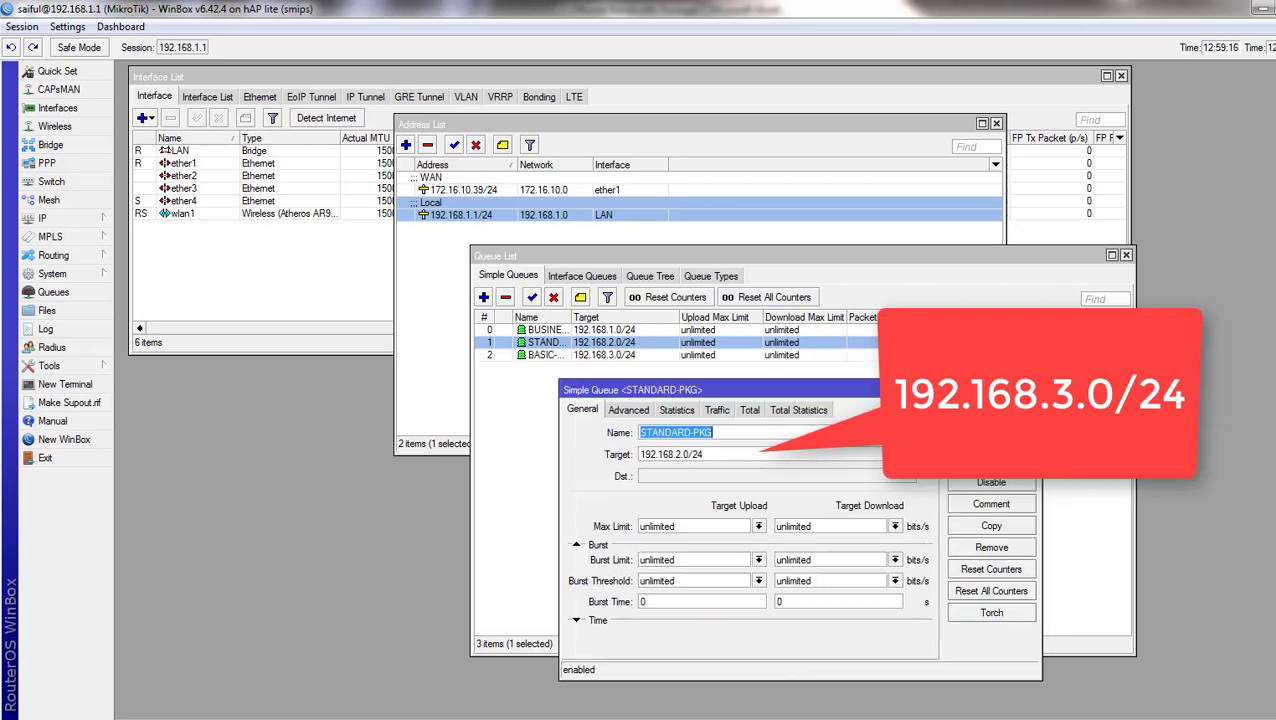
{"action": "left_click", "coordinate": [984, 415]}
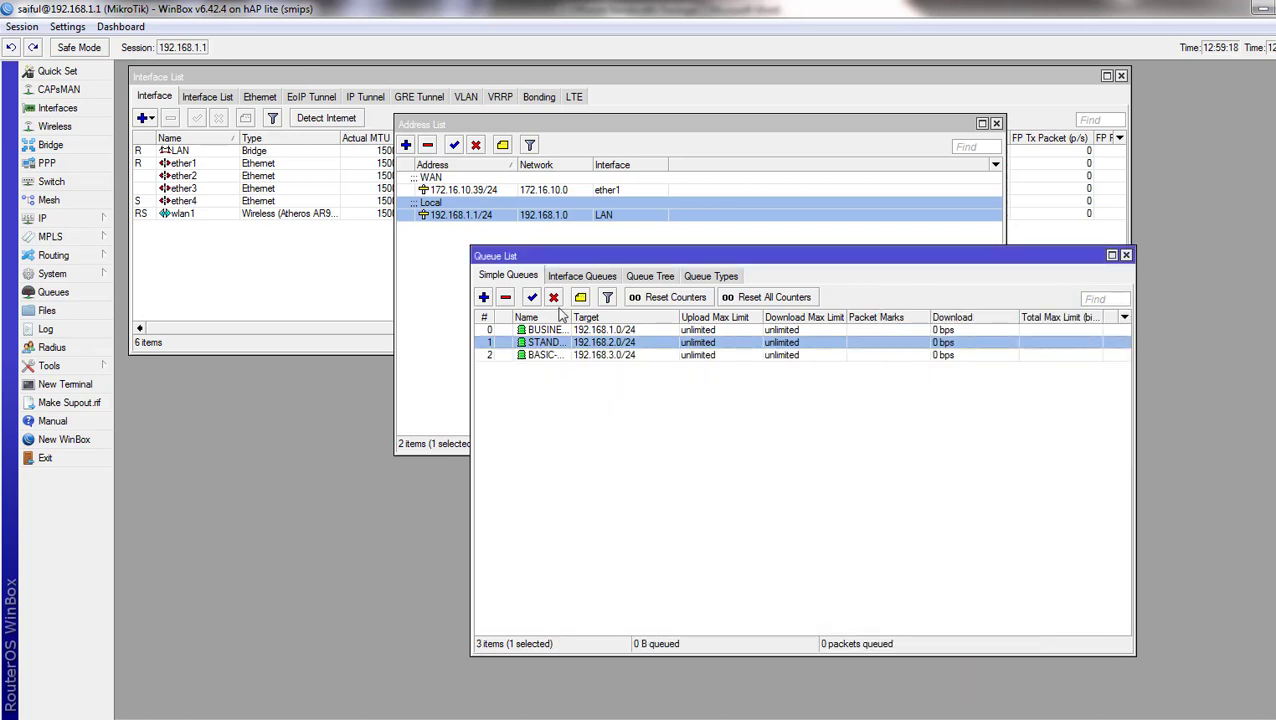
- Widen the Name column of the simple queue list to fit the full package names
{"action": "left_click_drag", "start_coordinate": [567, 316], "coordinate": [612, 316]}
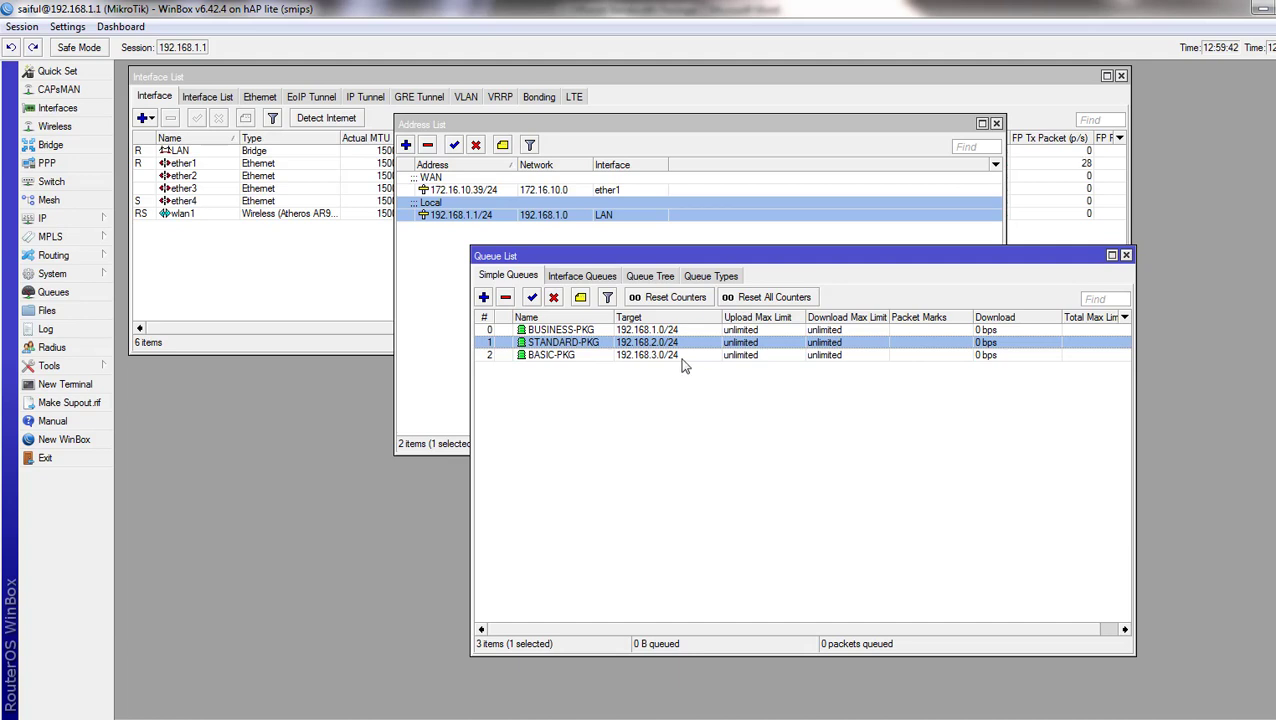
{"action": "left_click", "coordinate": [596, 331]}
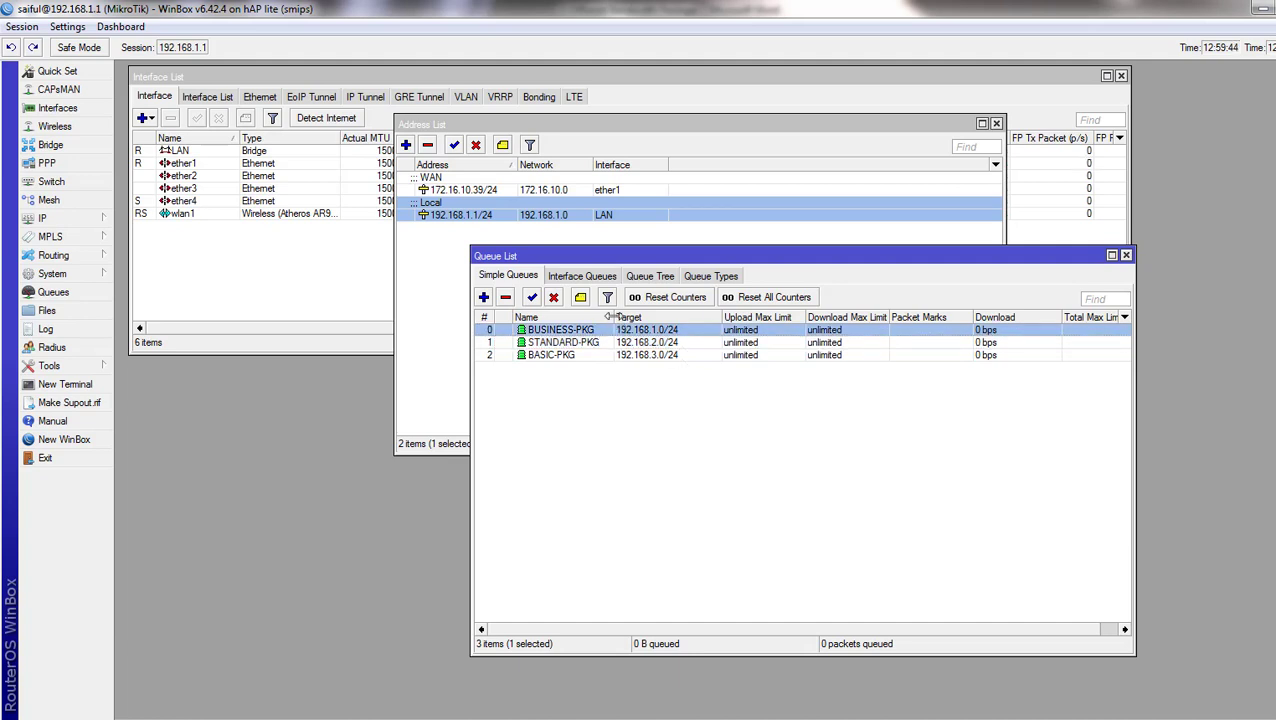
{"action": "left_click_drag", "start_coordinate": [615, 318], "coordinate": [628, 318]}
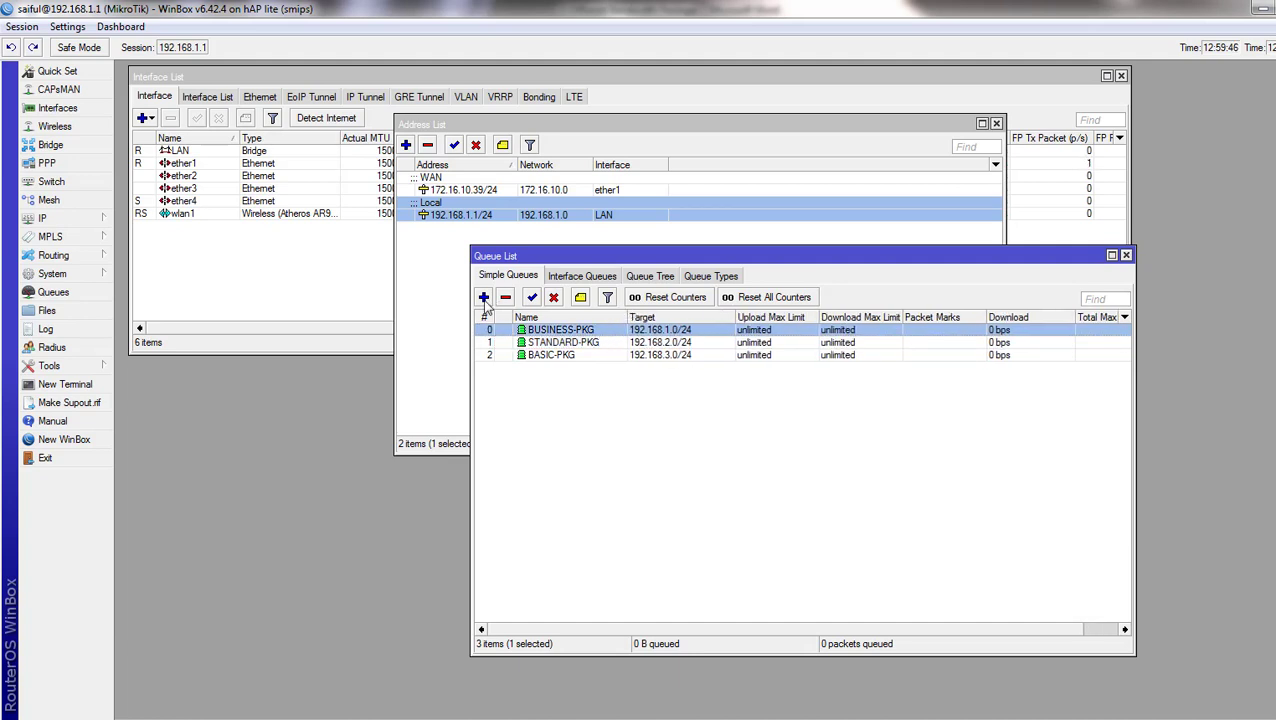
- Start a new simple queue named USER-1-BUS with target 192.168.1.2
{"action": "left_click", "coordinate": [483, 297]}
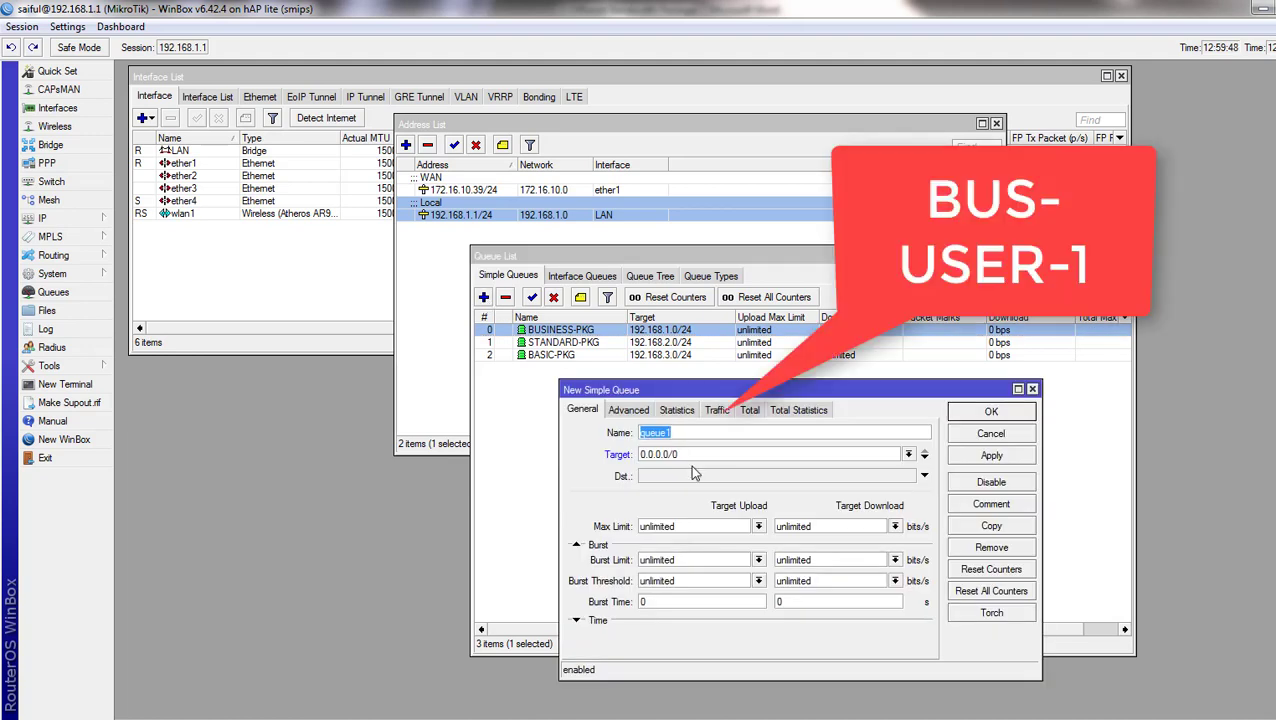
{"action": "type", "text": "USER-1-BUS"}
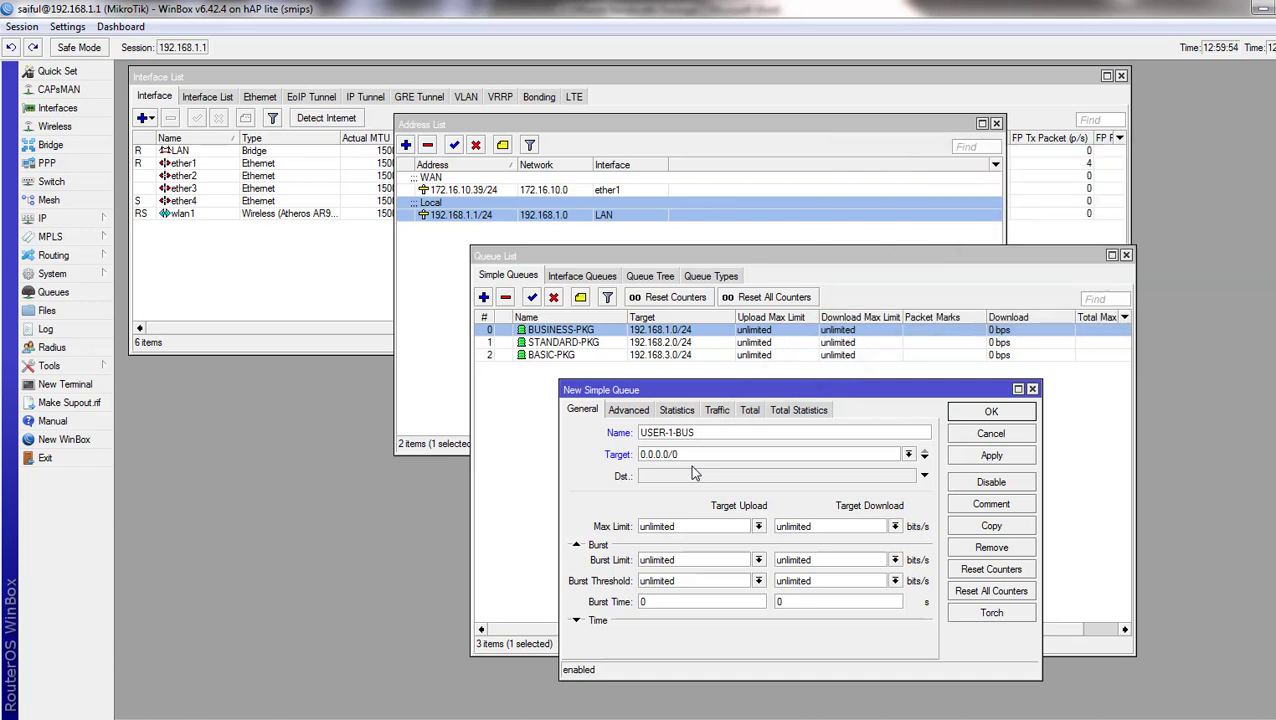
{"action": "key", "text": "Tab"}
{"action": "type", "text": "192.168.1"}
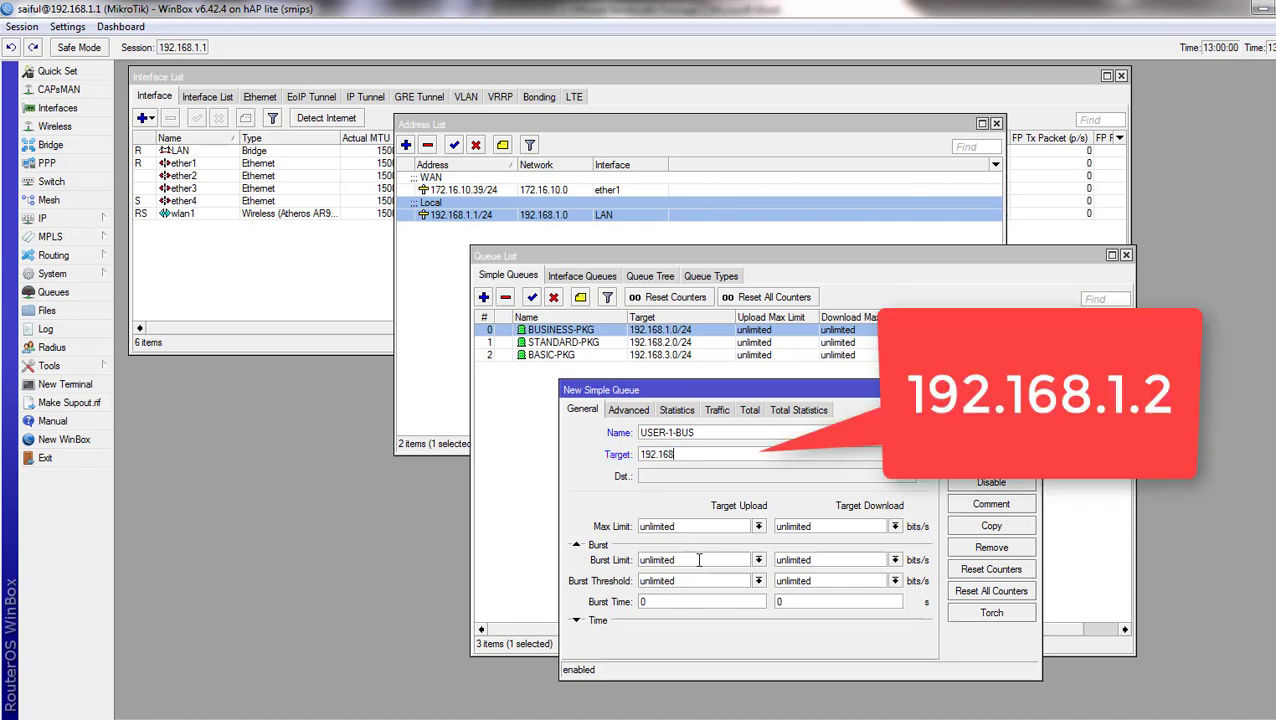
{"action": "type", "text": ".2"}
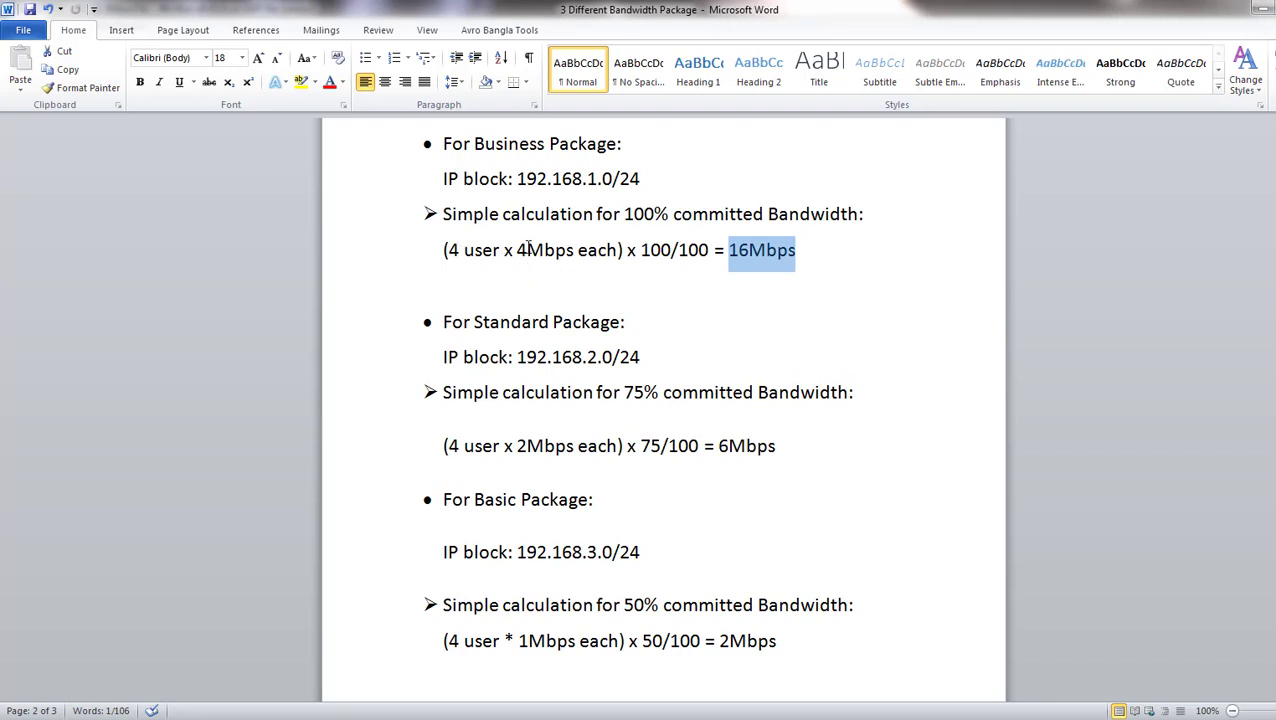
- Check the Business Package's per-user rate in the Word document and set USER-1-BUS's max limit in WinBox to 4M upload and 4M download
{"action": "left_click_drag", "start_coordinate": [516, 250], "coordinate": [544, 250]}
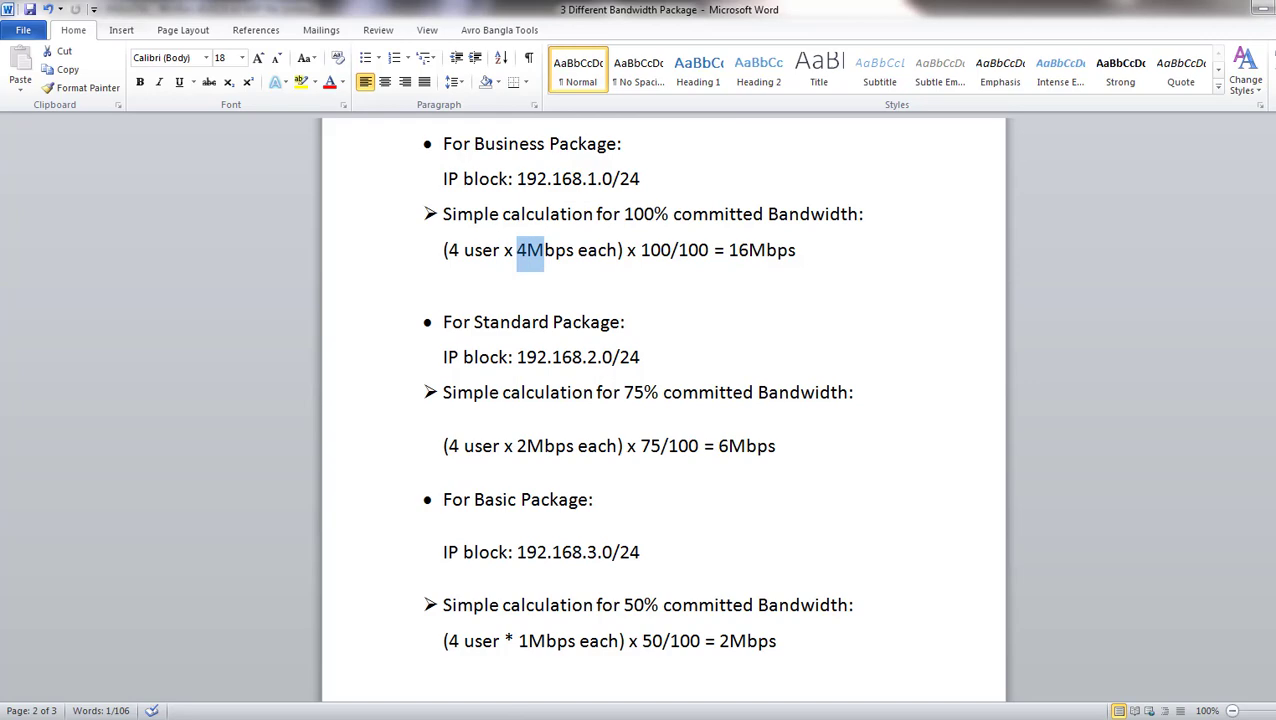
{"action": "mouse_move", "coordinate": [332, 718]}
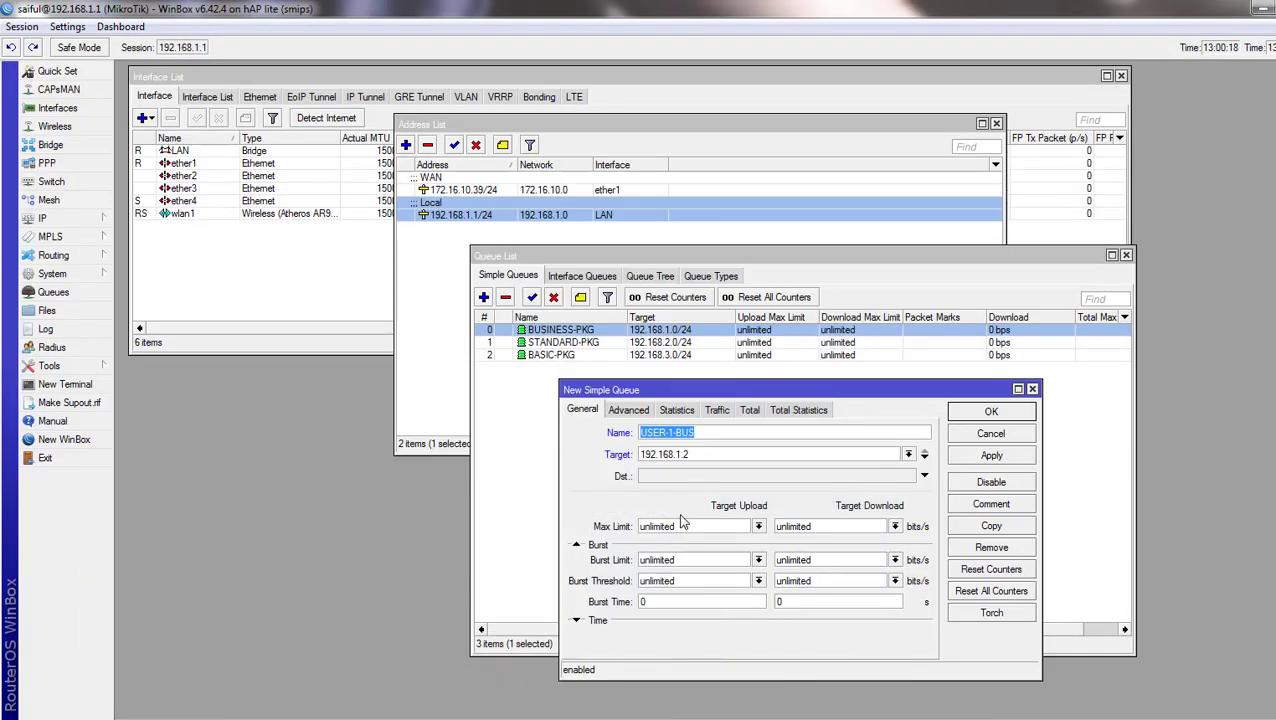
{"action": "left_click", "coordinate": [758, 526]}
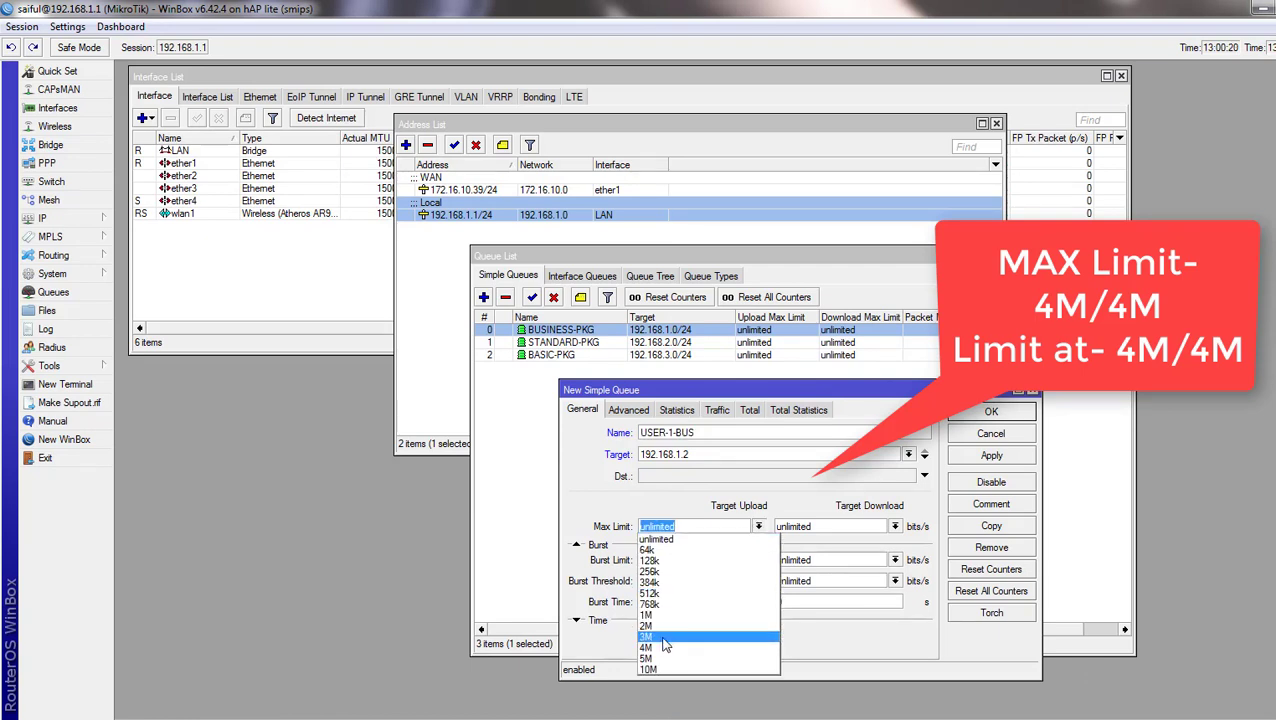
{"action": "left_click", "coordinate": [894, 526]}
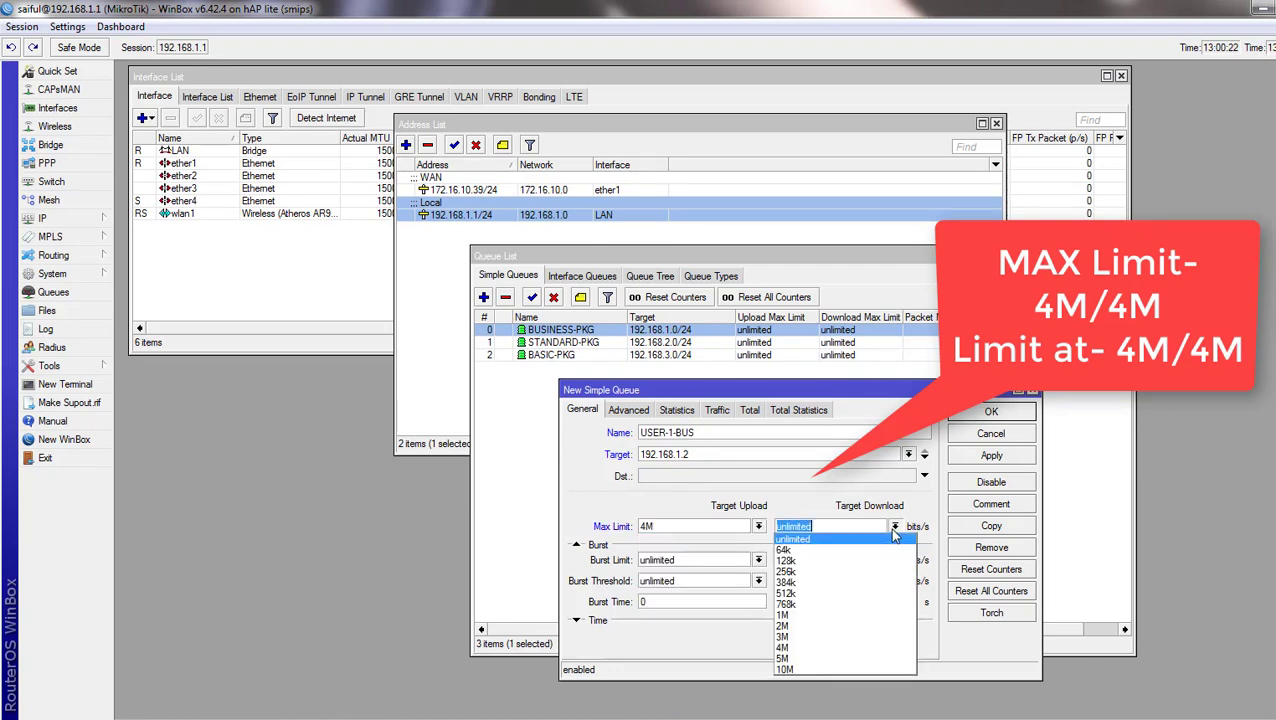
{"action": "left_click", "coordinate": [789, 647]}
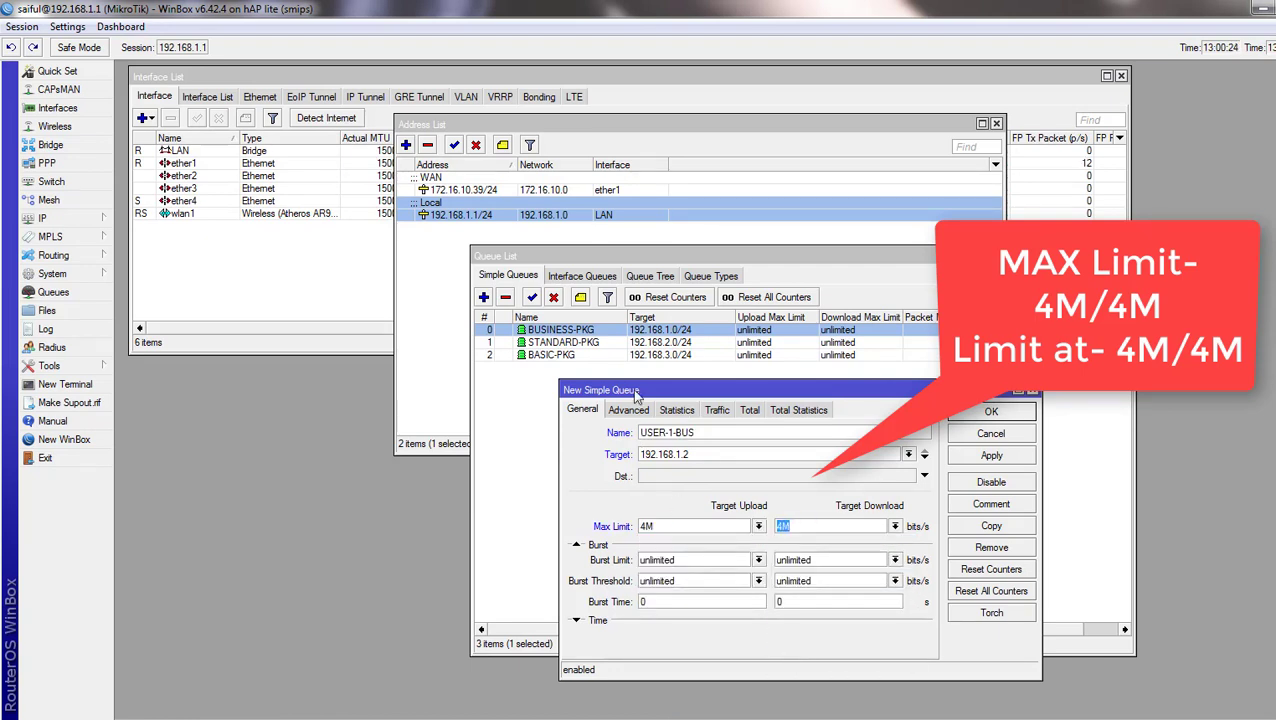
- Set the guaranteed rate (Limit At) of the USER-1-BUS queue to 4M for both upload and download
{"action": "left_click", "coordinate": [634, 411]}
{"action": "left_click", "coordinate": [755, 484]}
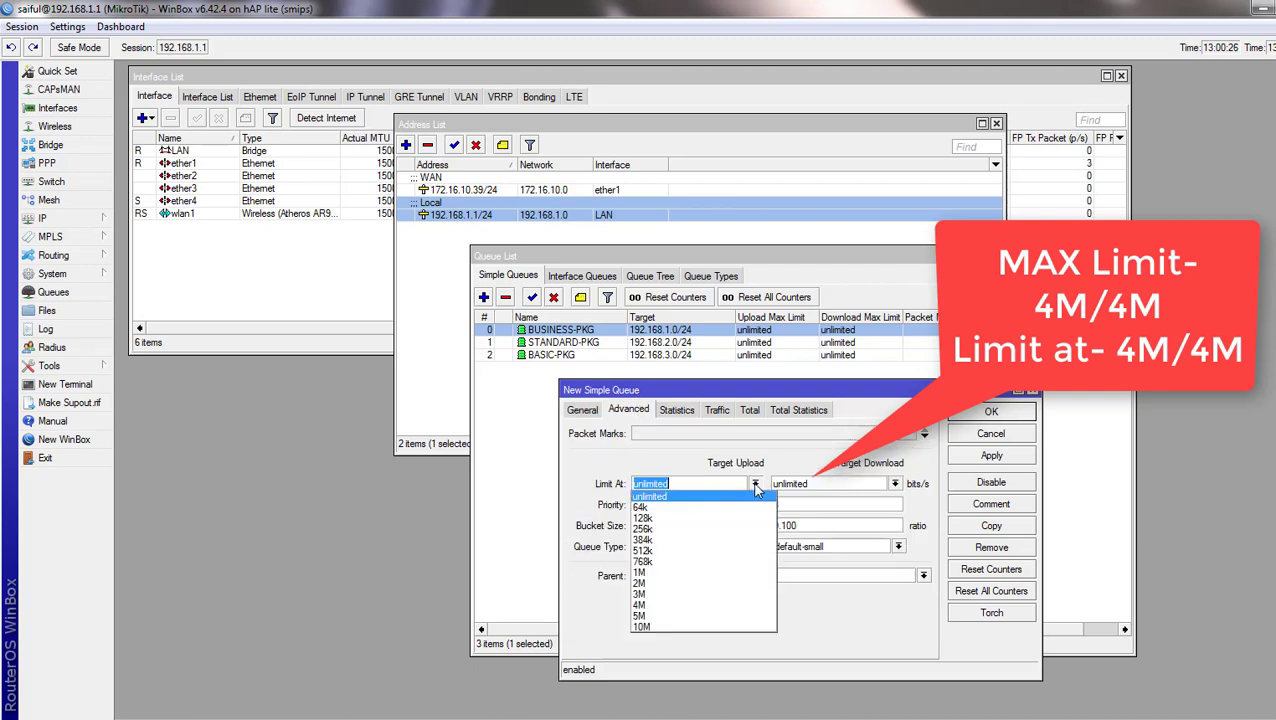
{"action": "left_click", "coordinate": [659, 606]}
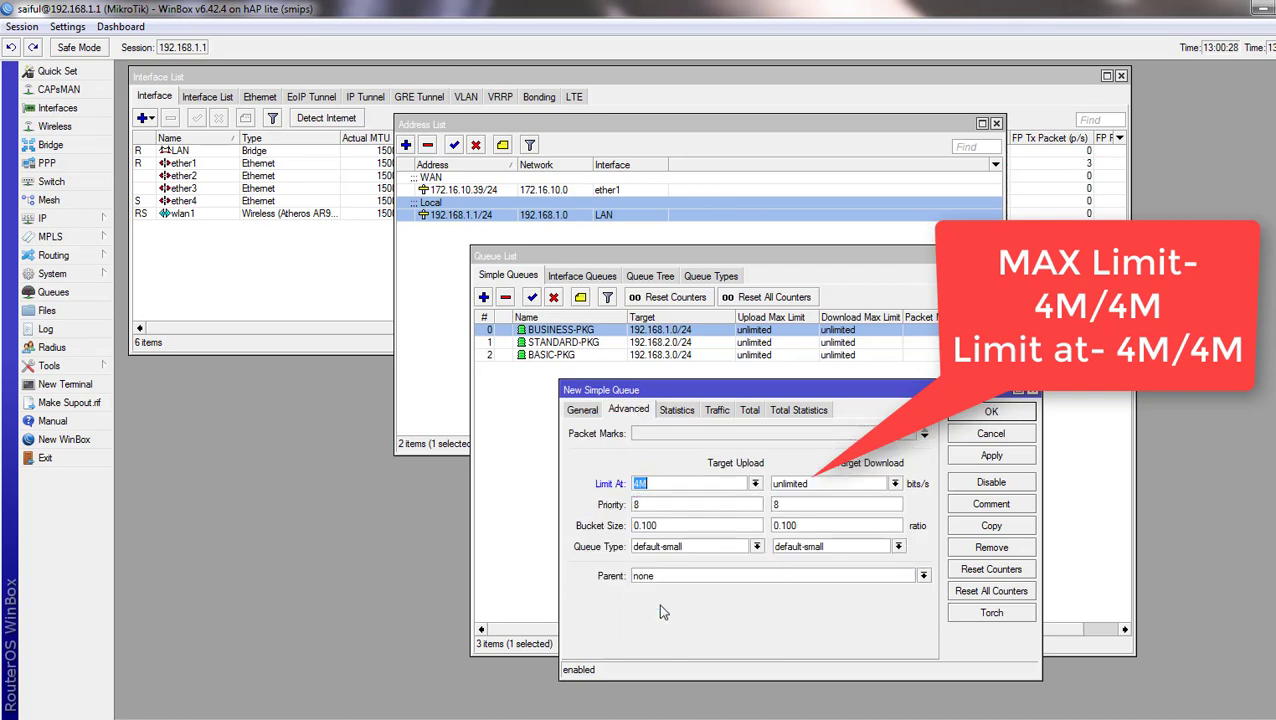
{"action": "left_click", "coordinate": [894, 484]}
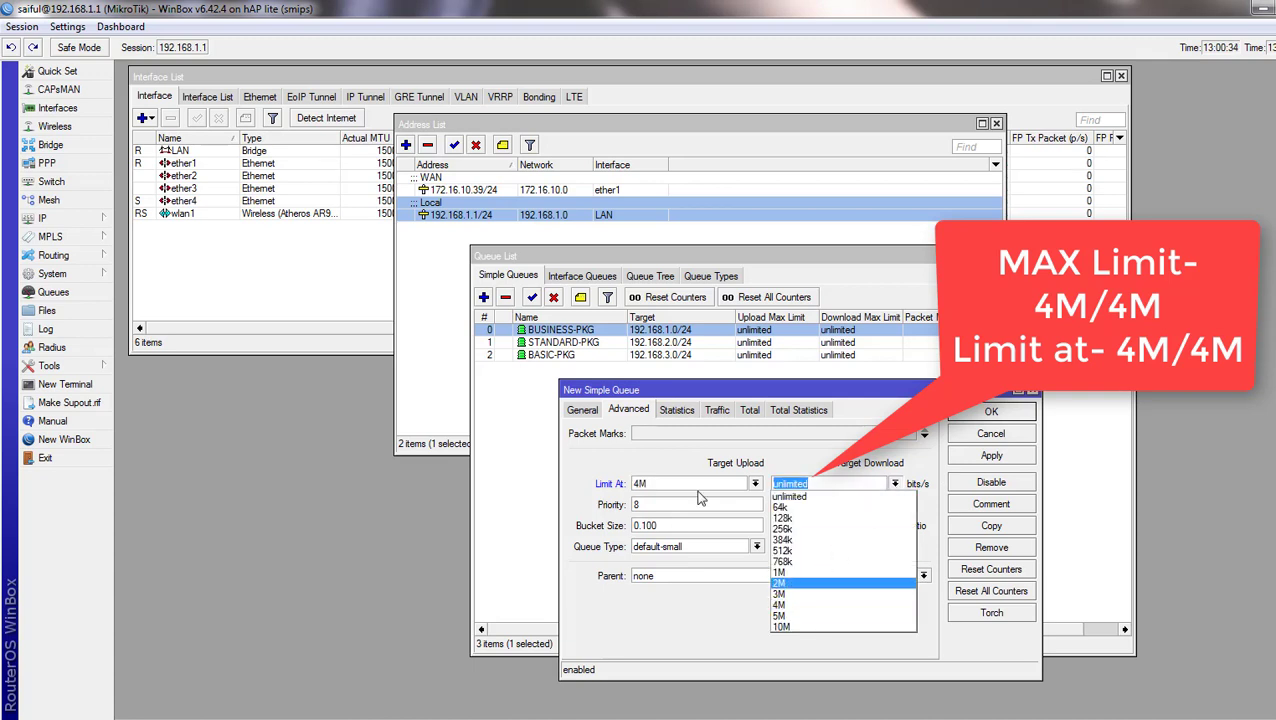
{"action": "left_click", "coordinate": [588, 415]}
{"action": "left_click", "coordinate": [588, 412]}
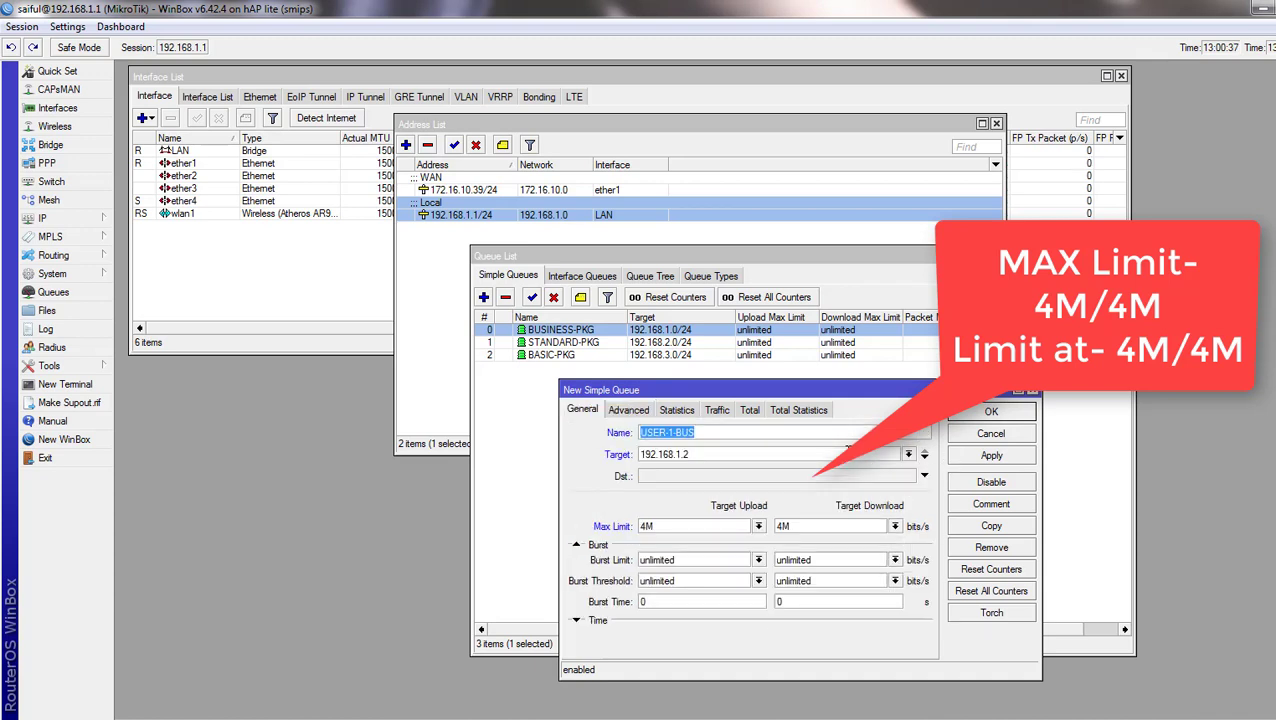
{"action": "left_click", "coordinate": [626, 410]}
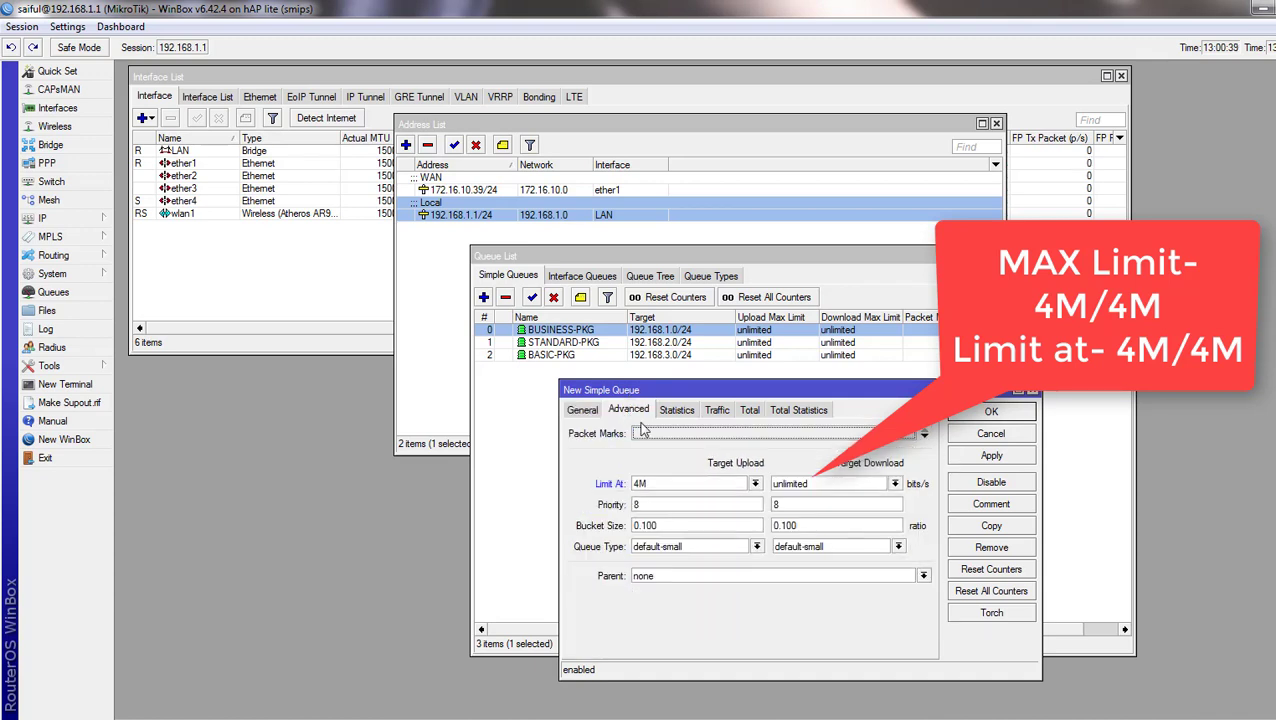
{"action": "left_click", "coordinate": [755, 483]}
{"action": "left_click", "coordinate": [756, 481]}
{"action": "left_click", "coordinate": [895, 484]}
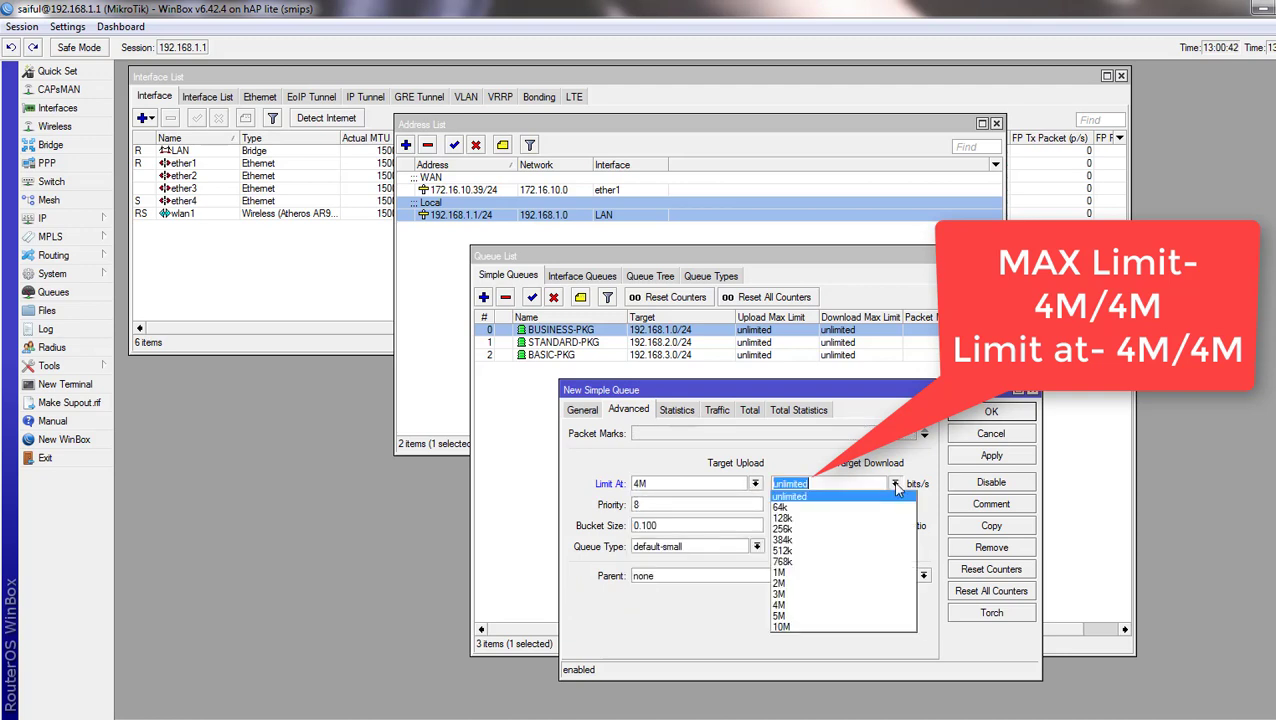
{"action": "left_click", "coordinate": [779, 605]}
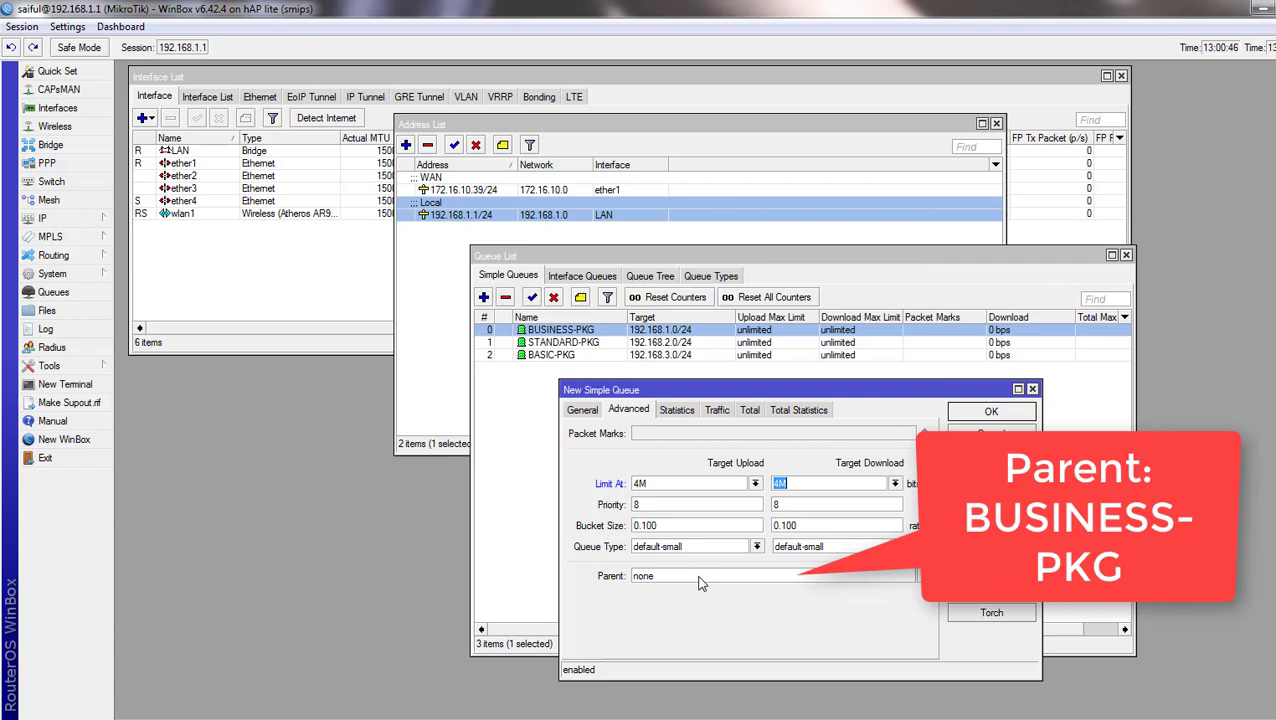
- Assign BUSINESS-PKG as the parent of the USER-1-BUS queue and save the queue
{"action": "left_click", "coordinate": [700, 583]}
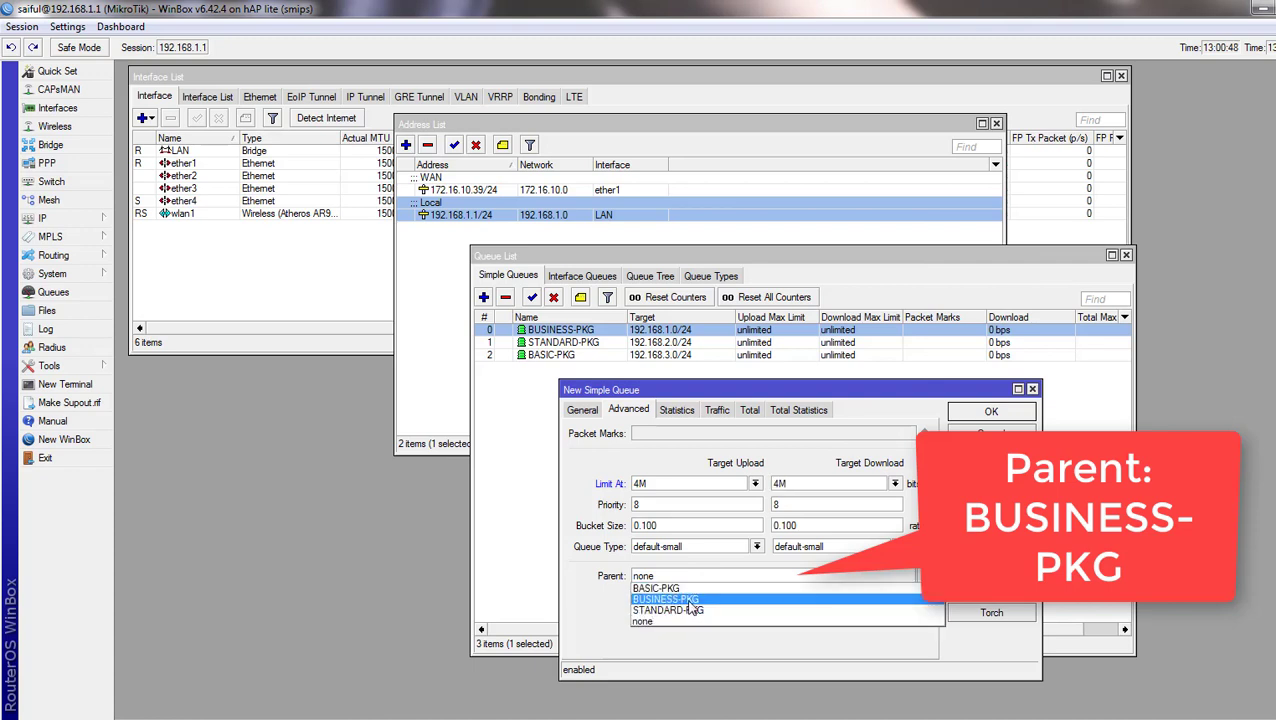
{"action": "left_click", "coordinate": [689, 608]}
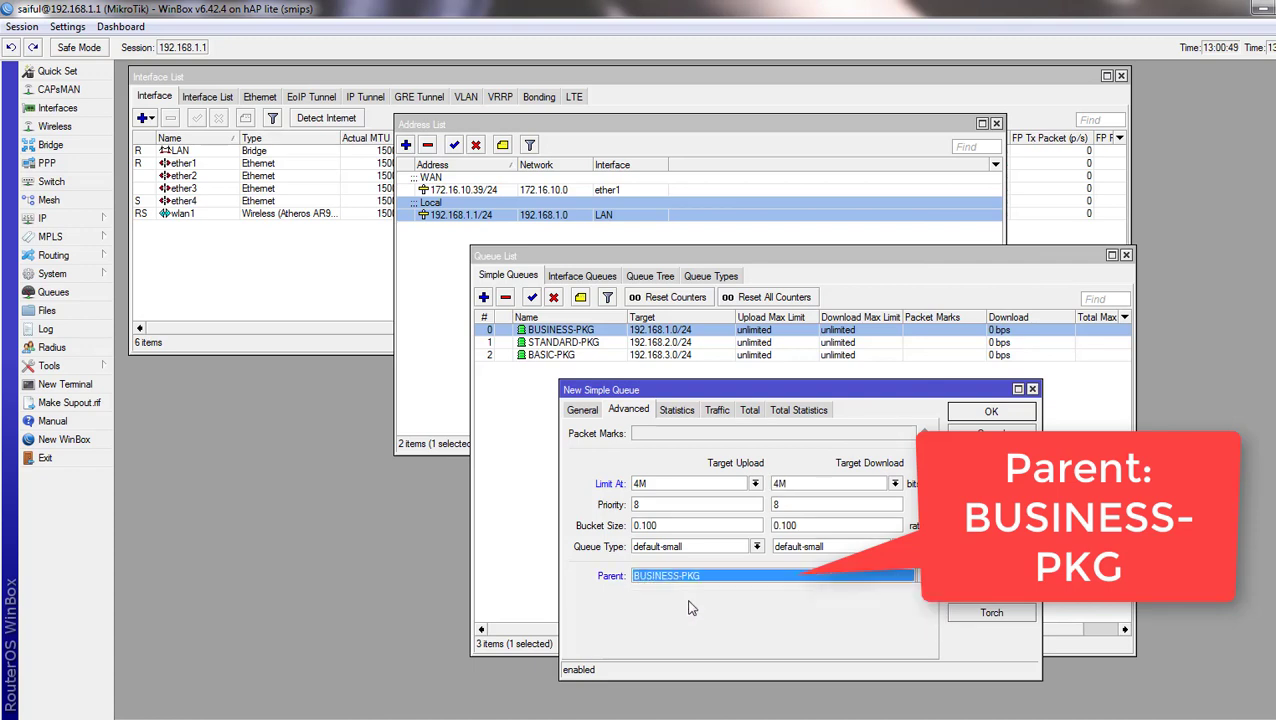
{"action": "left_click", "coordinate": [587, 411]}
{"action": "left_click", "coordinate": [991, 411]}
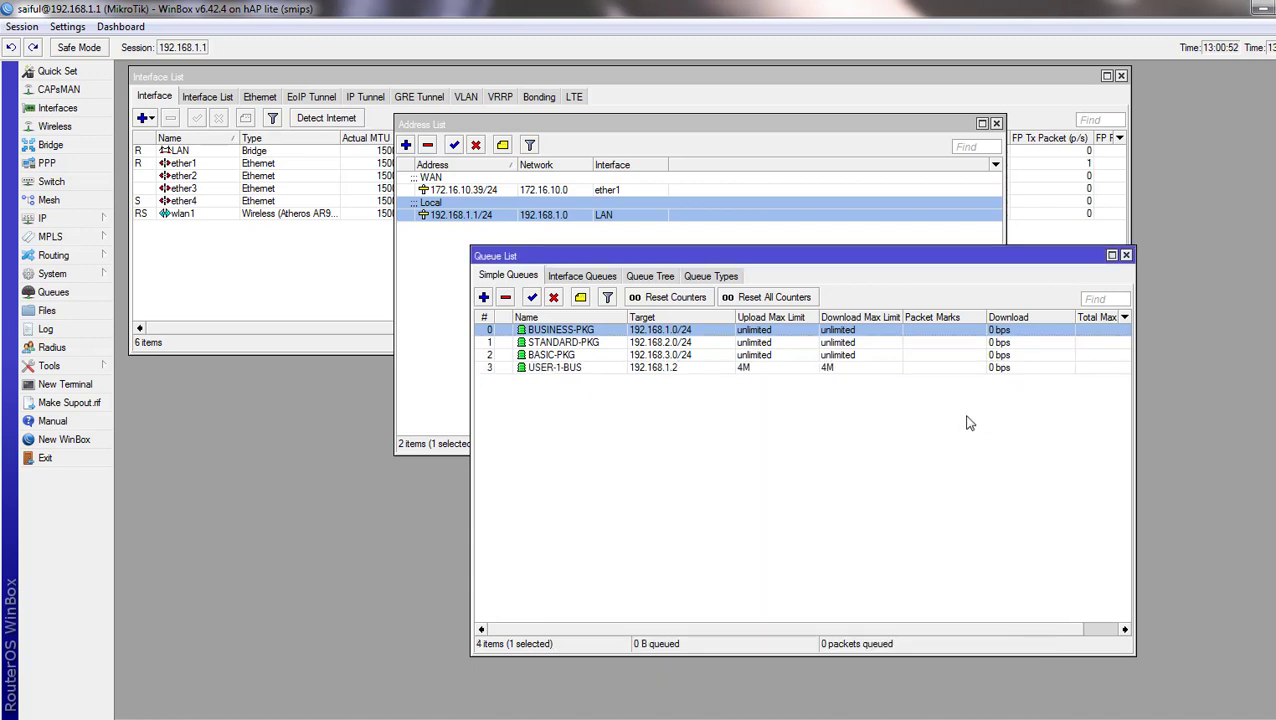
- Copy the USER-1-BUS queue as a new simple queue named USER-2-BUS with target 192.168.1.3
{"action": "double_click", "coordinate": [580, 370]}
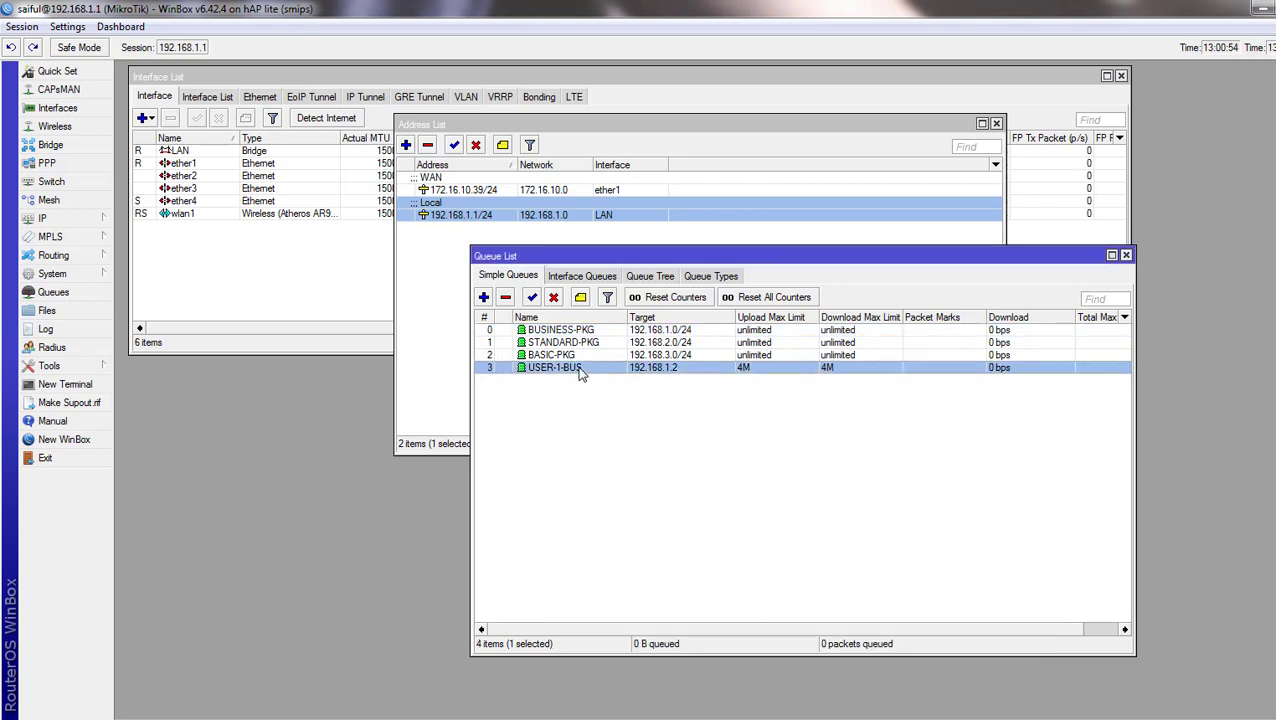
{"action": "left_click", "coordinate": [628, 411]}
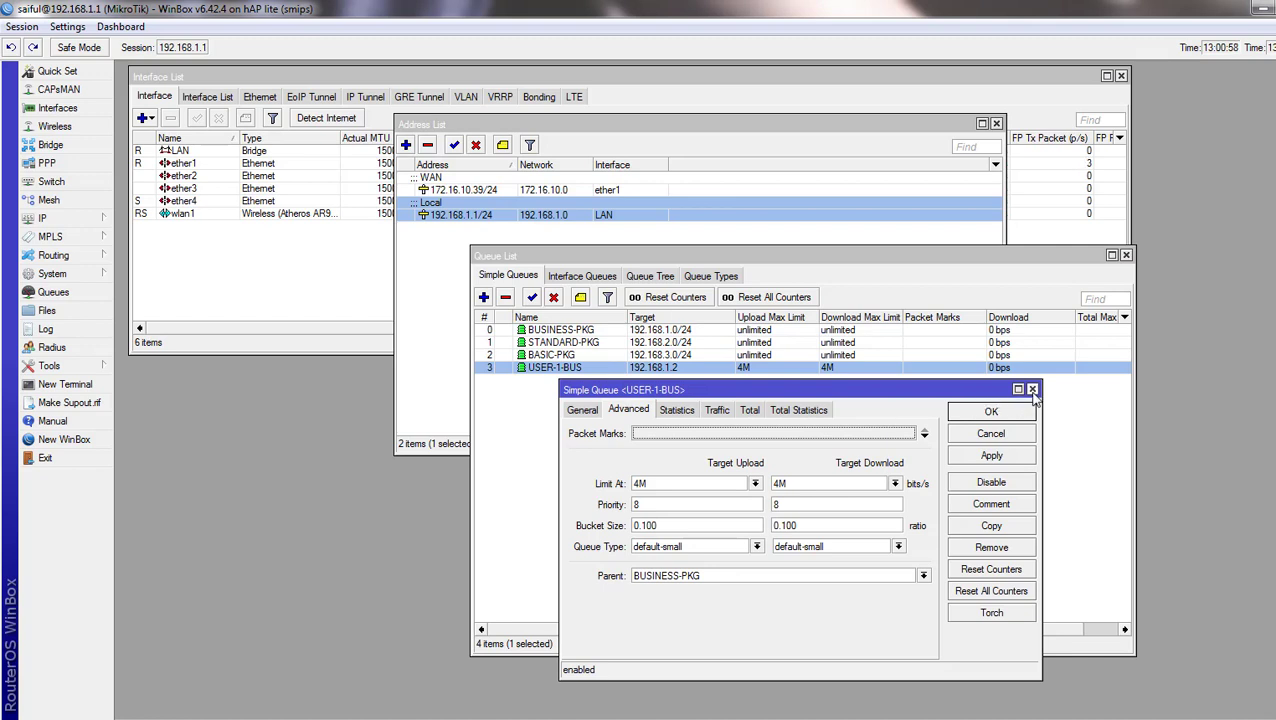
{"action": "left_click", "coordinate": [991, 526]}
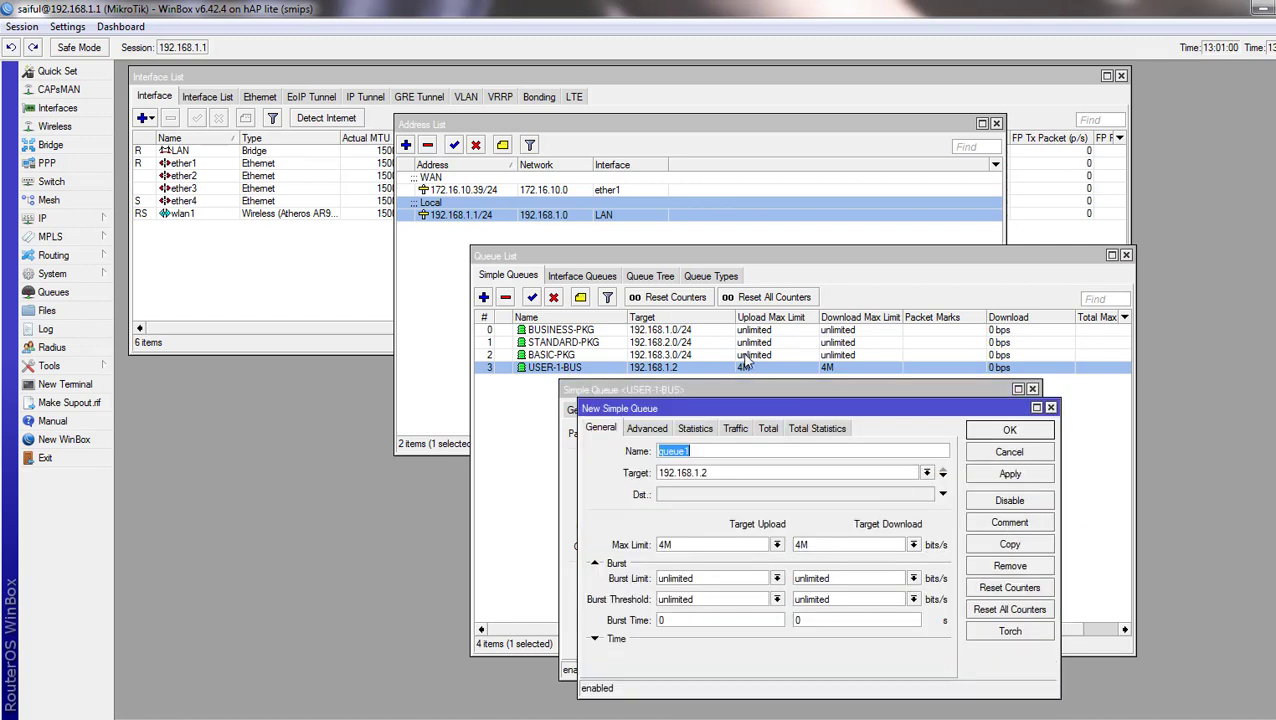
{"action": "type", "text": "USER-2-BUS"}
{"action": "left_click", "coordinate": [712, 475]}
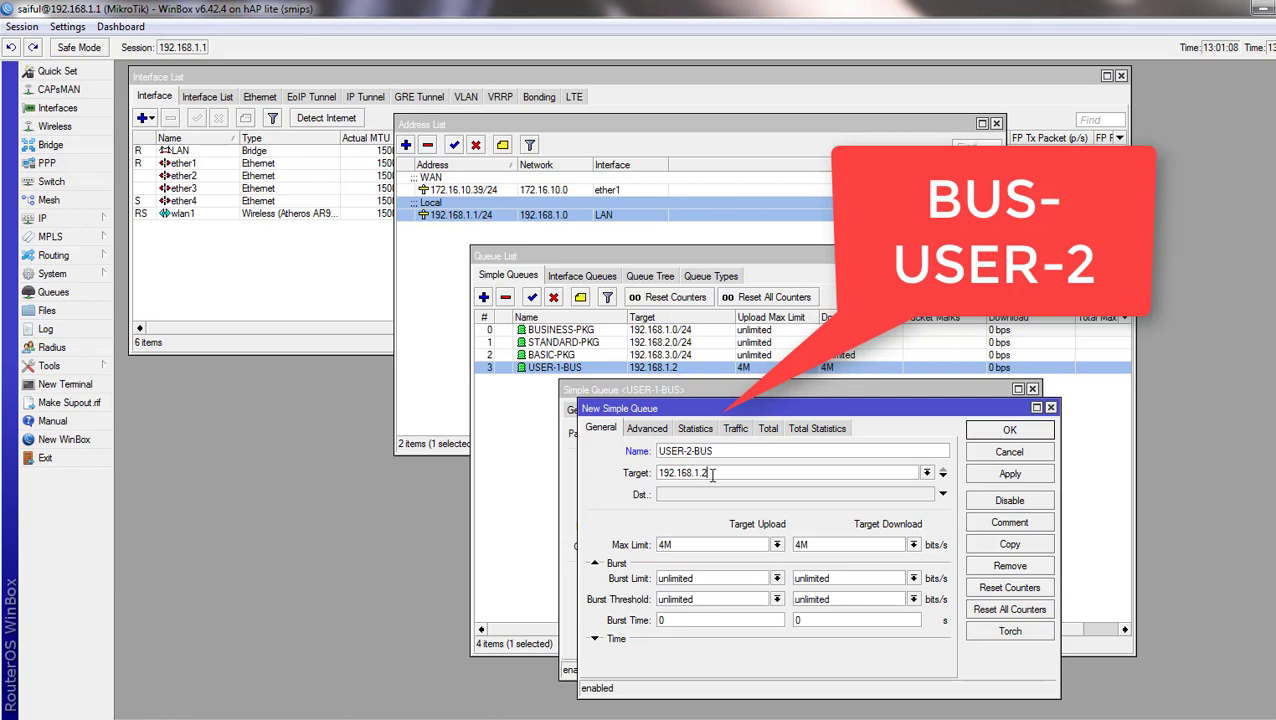
{"action": "key", "text": "BackSpace"}
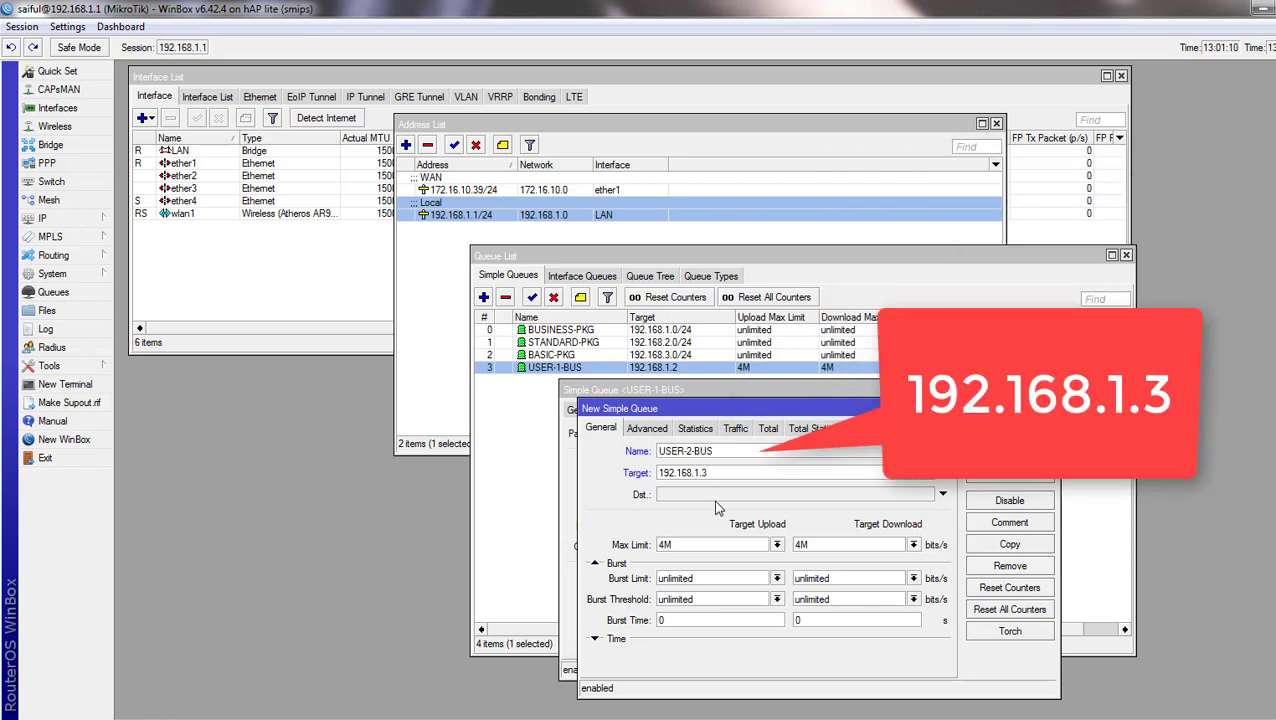
{"action": "left_click", "coordinate": [647, 428]}
{"action": "left_click", "coordinate": [998, 433]}
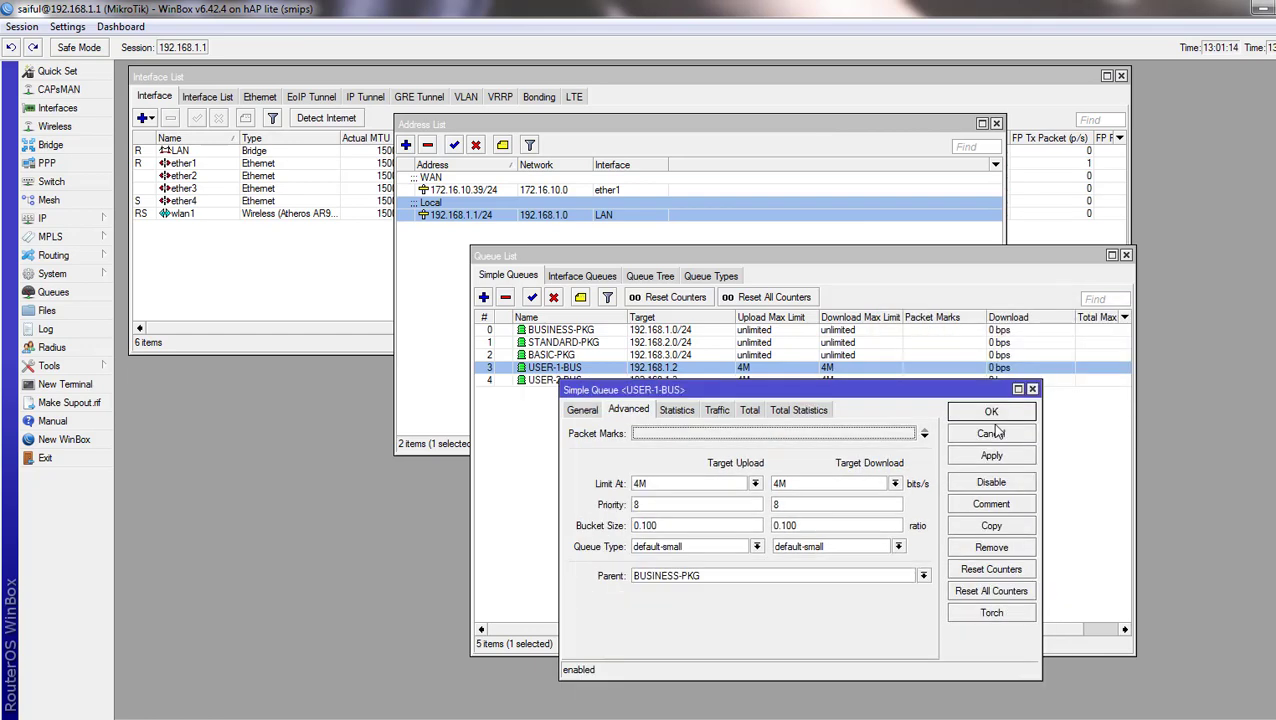
{"action": "left_click", "coordinate": [585, 411]}
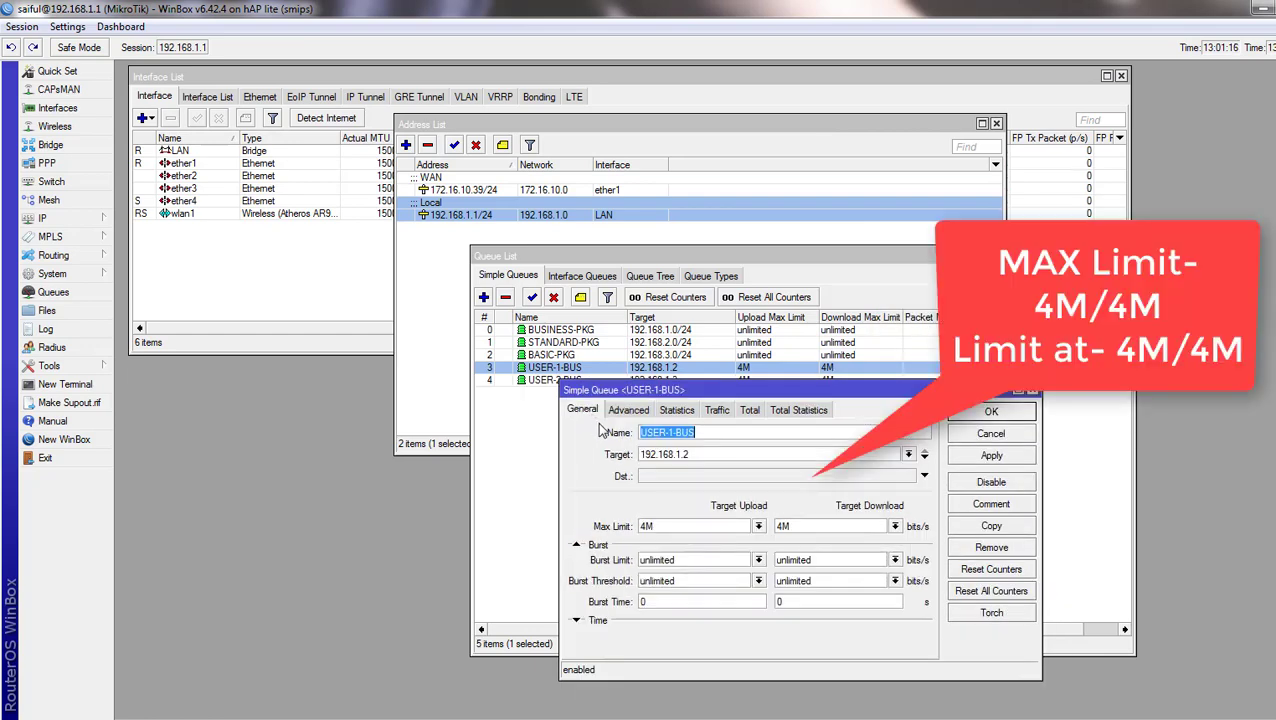
- Copy the USER-1-BUS queue as a new simple queue named USER-3-BUS with target 192.168.1.244 and save it
{"action": "left_click", "coordinate": [705, 454]}
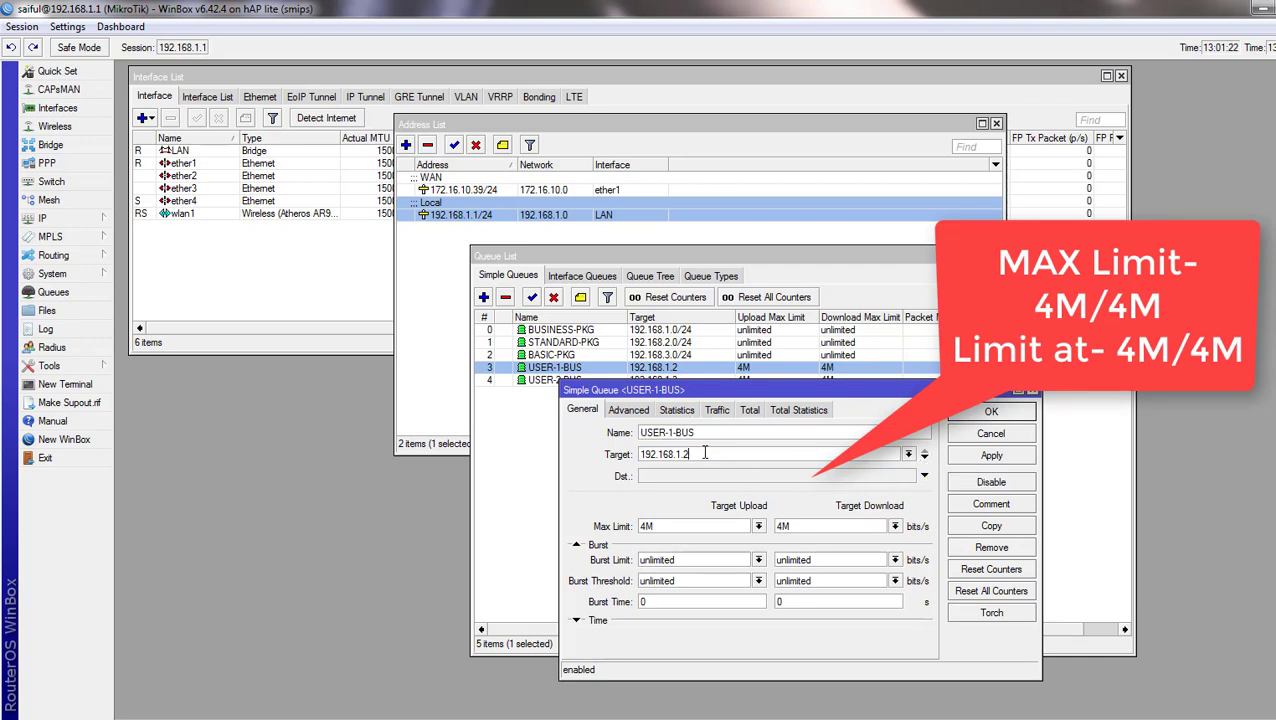
{"action": "left_click", "coordinate": [952, 526]}
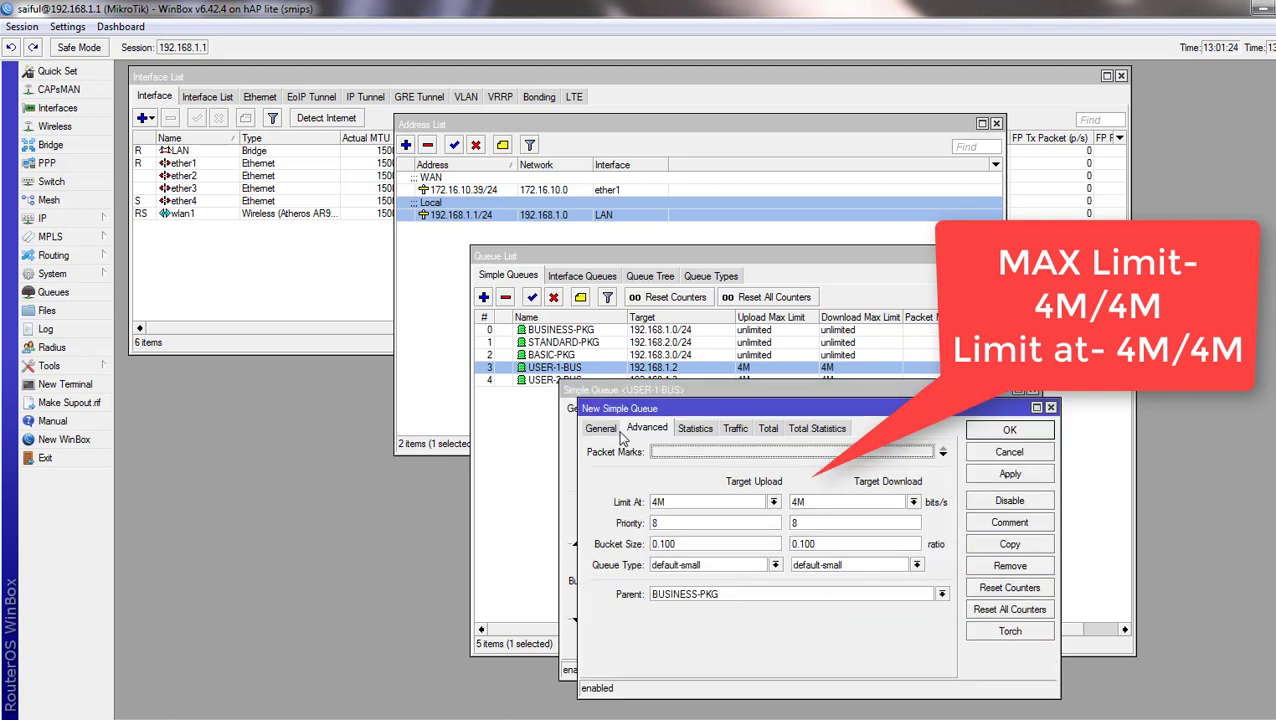
{"action": "left_click", "coordinate": [601, 428]}
{"action": "left_click", "coordinate": [712, 474]}
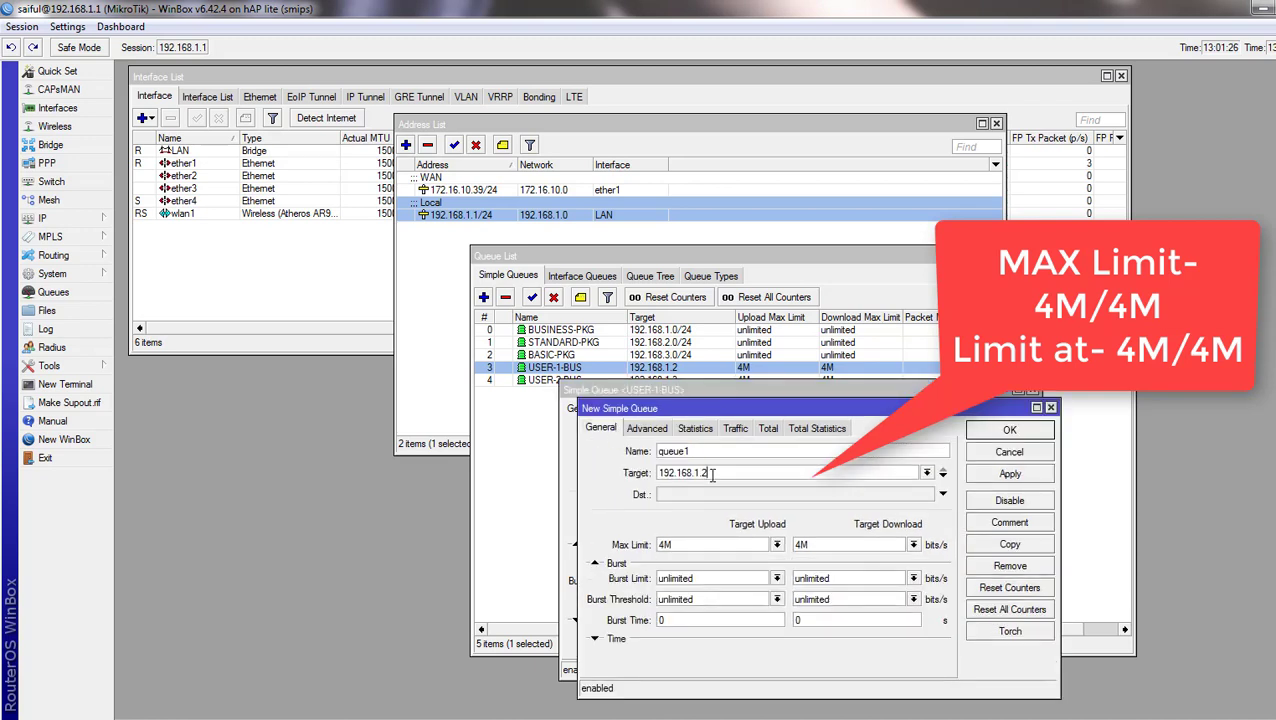
{"action": "type", "text": "44"}
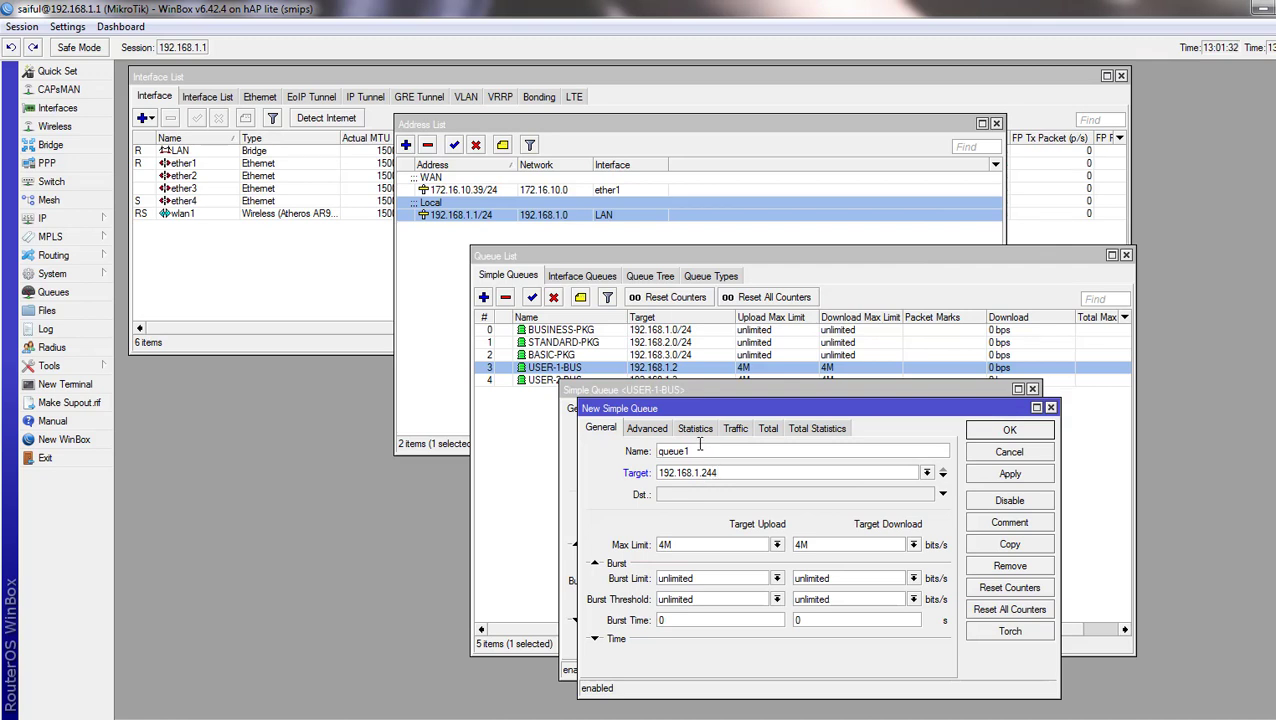
{"action": "double_click", "coordinate": [660, 451]}
{"action": "type", "text": "USER-3"}
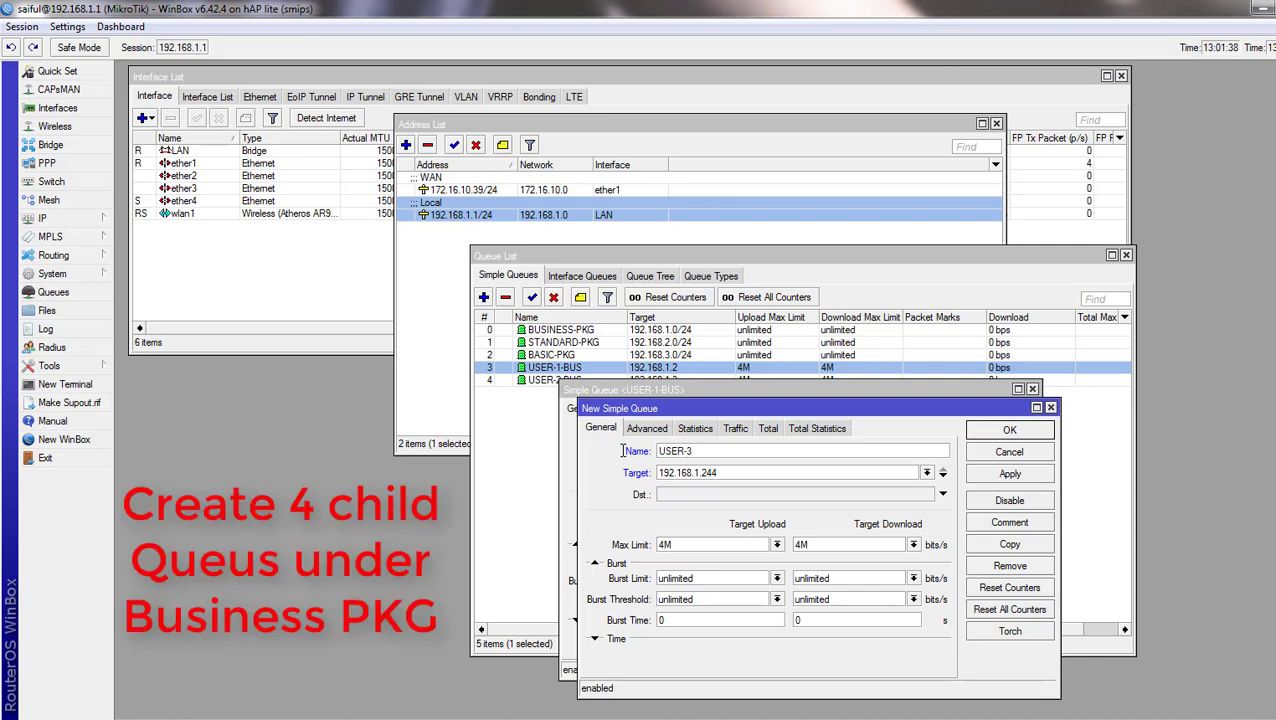
{"action": "type", "text": "-BUS"}
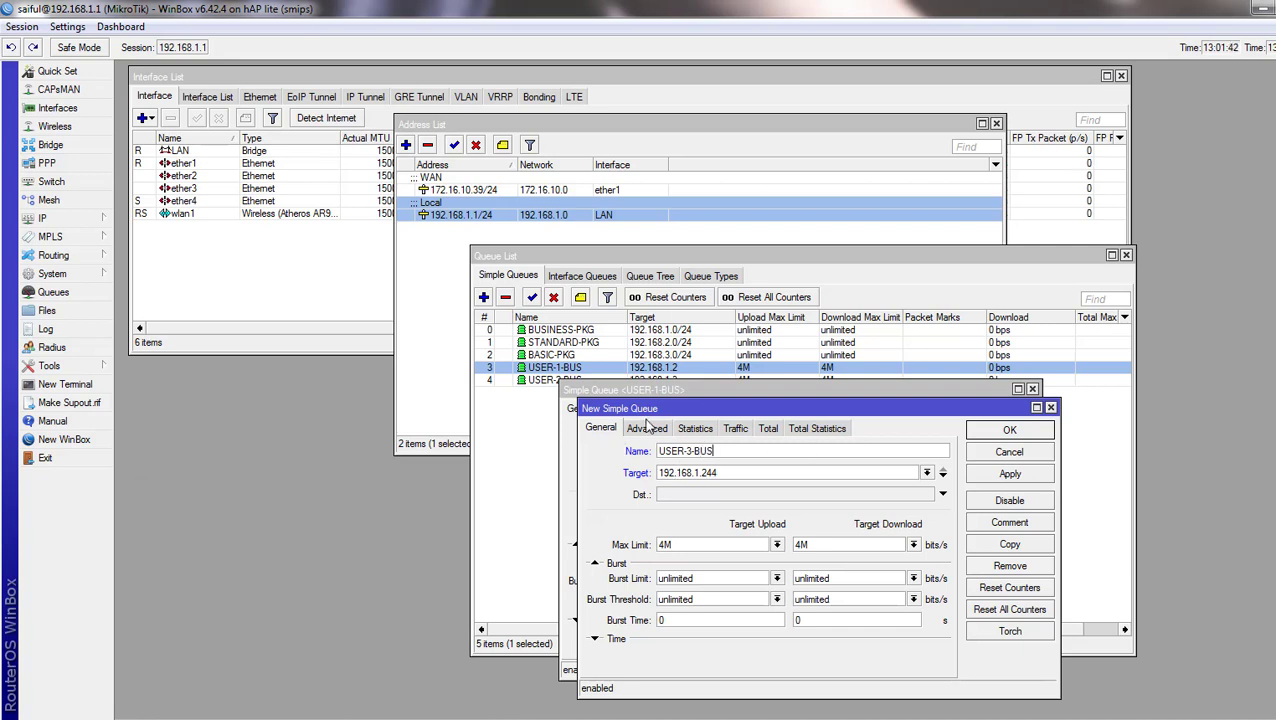
{"action": "left_click", "coordinate": [1009, 474]}
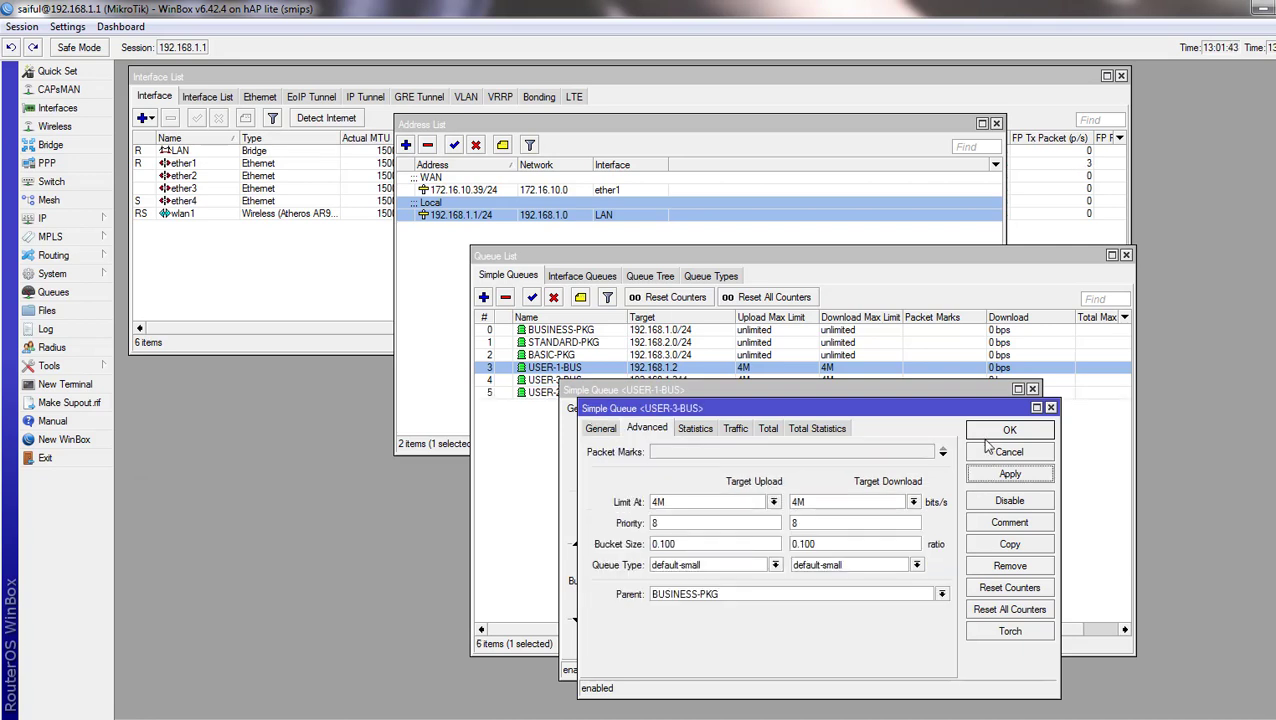
{"action": "left_click", "coordinate": [988, 431]}
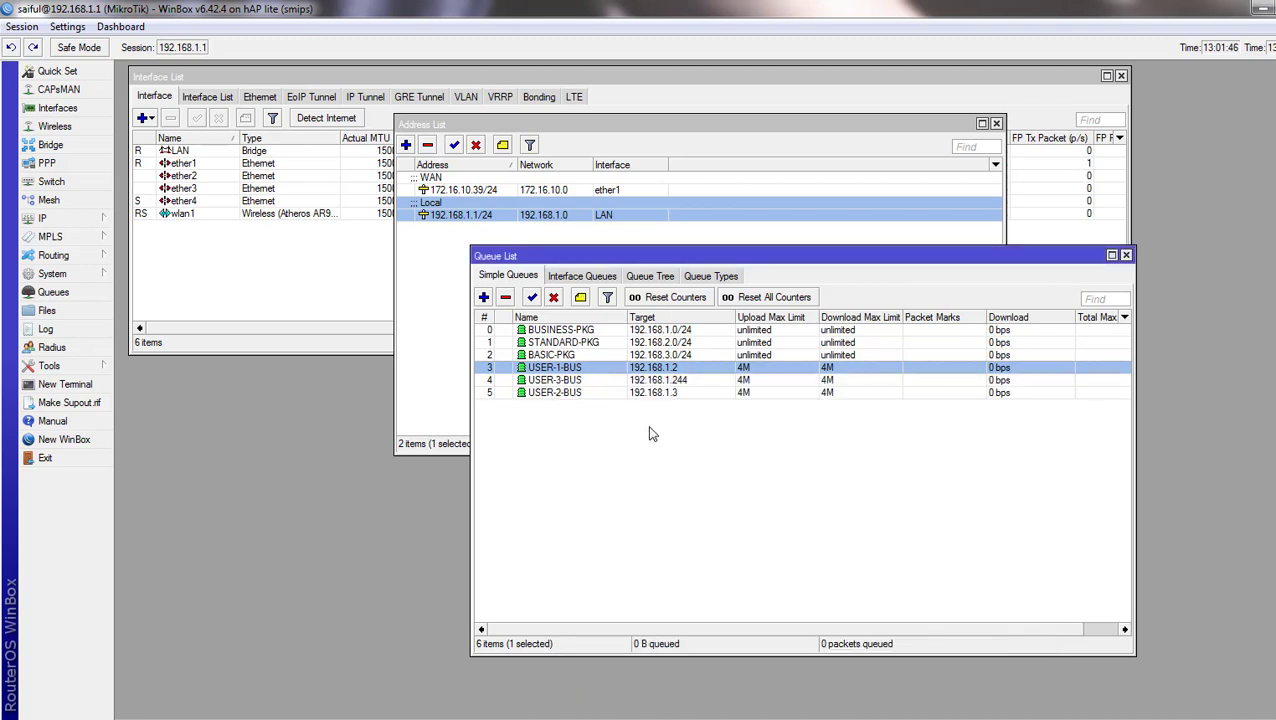
- Check the Standard Package's per-user rate and committed bandwidth percentage in the Word document, then return to WinBox
{"action": "left_click", "coordinate": [590, 392]}
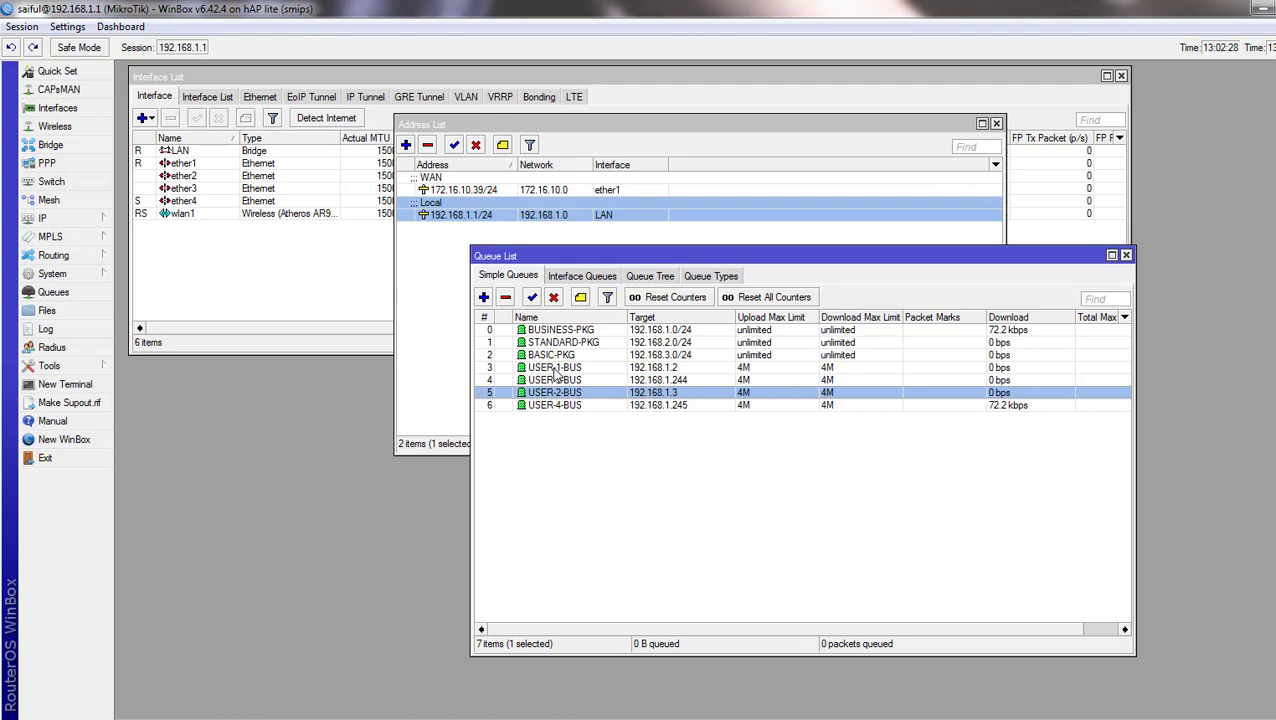
{"action": "left_click", "coordinate": [556, 345]}
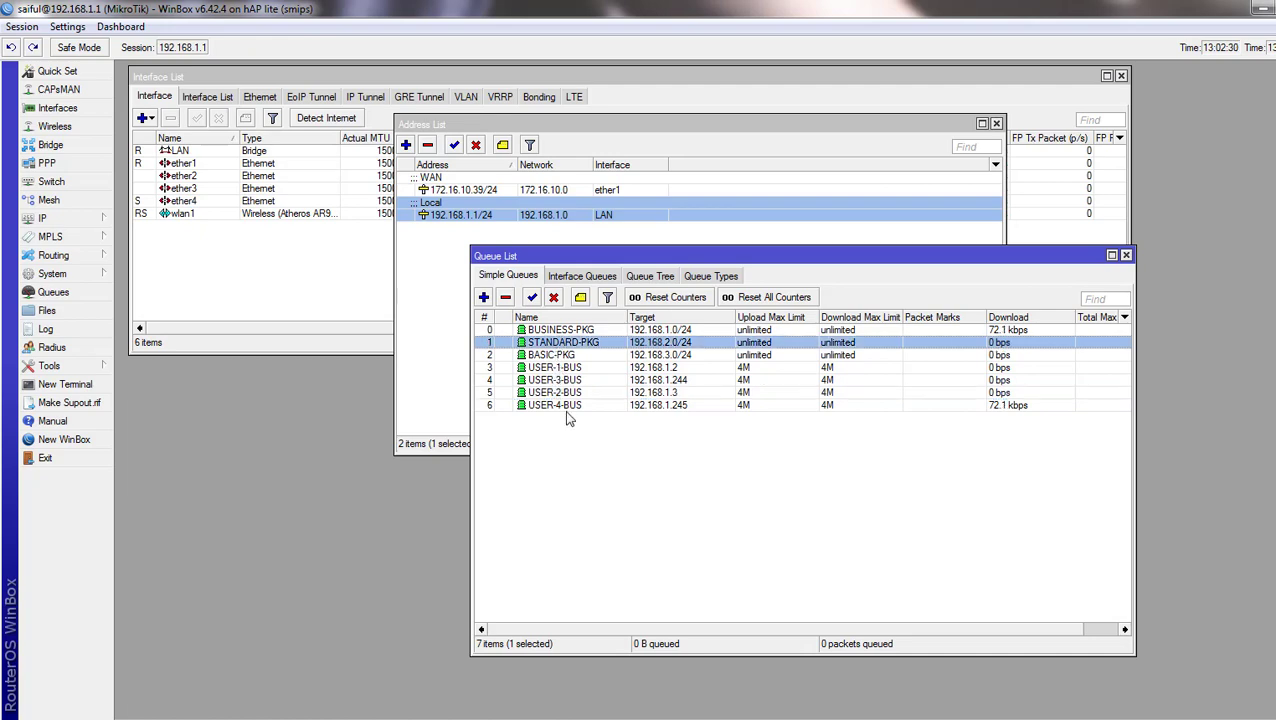
{"action": "key", "text": "alt+Tab"}
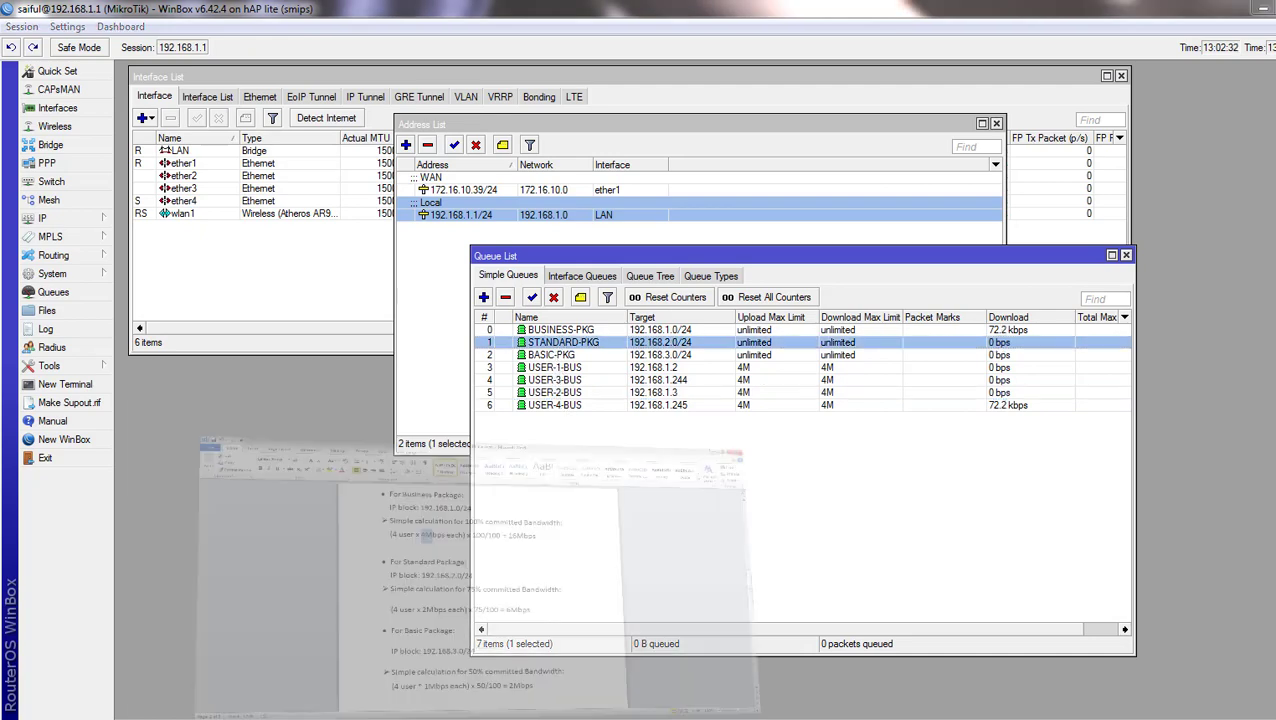
{"action": "left_click_drag", "start_coordinate": [447, 446], "coordinate": [538, 449]}
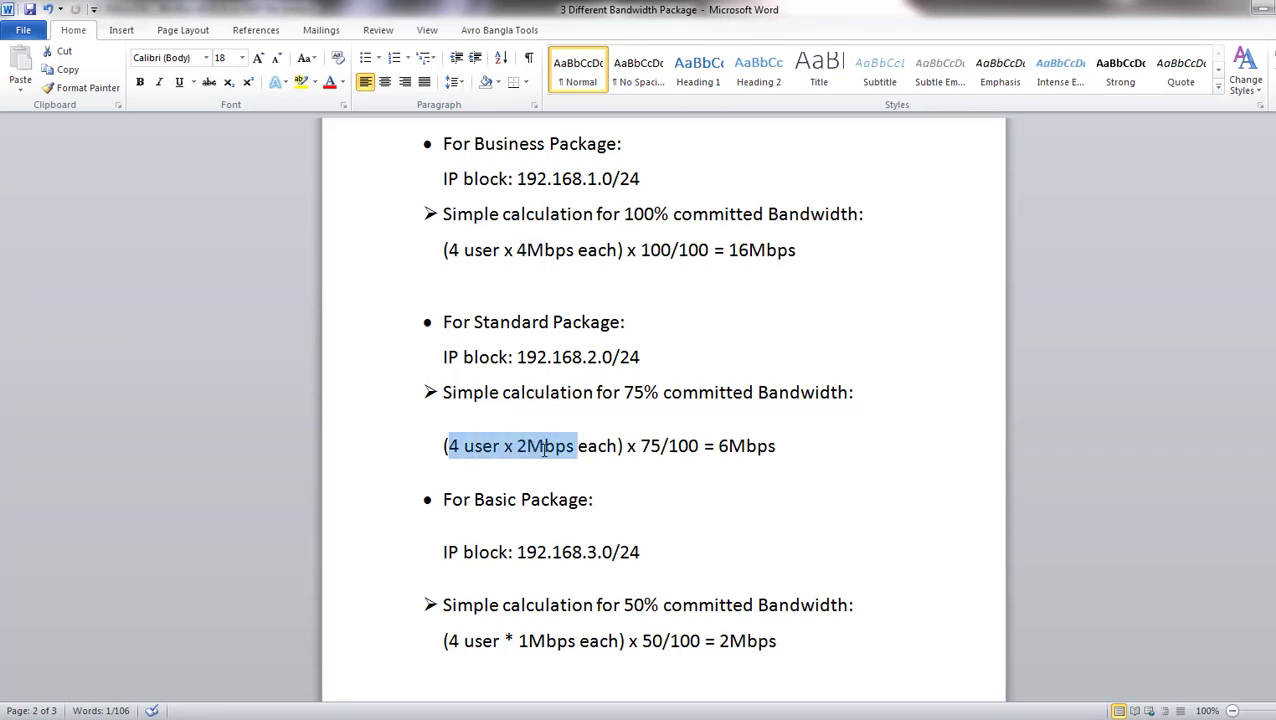
{"action": "left_click", "coordinate": [628, 388]}
{"action": "left_click_drag", "start_coordinate": [623, 392], "coordinate": [659, 392]}
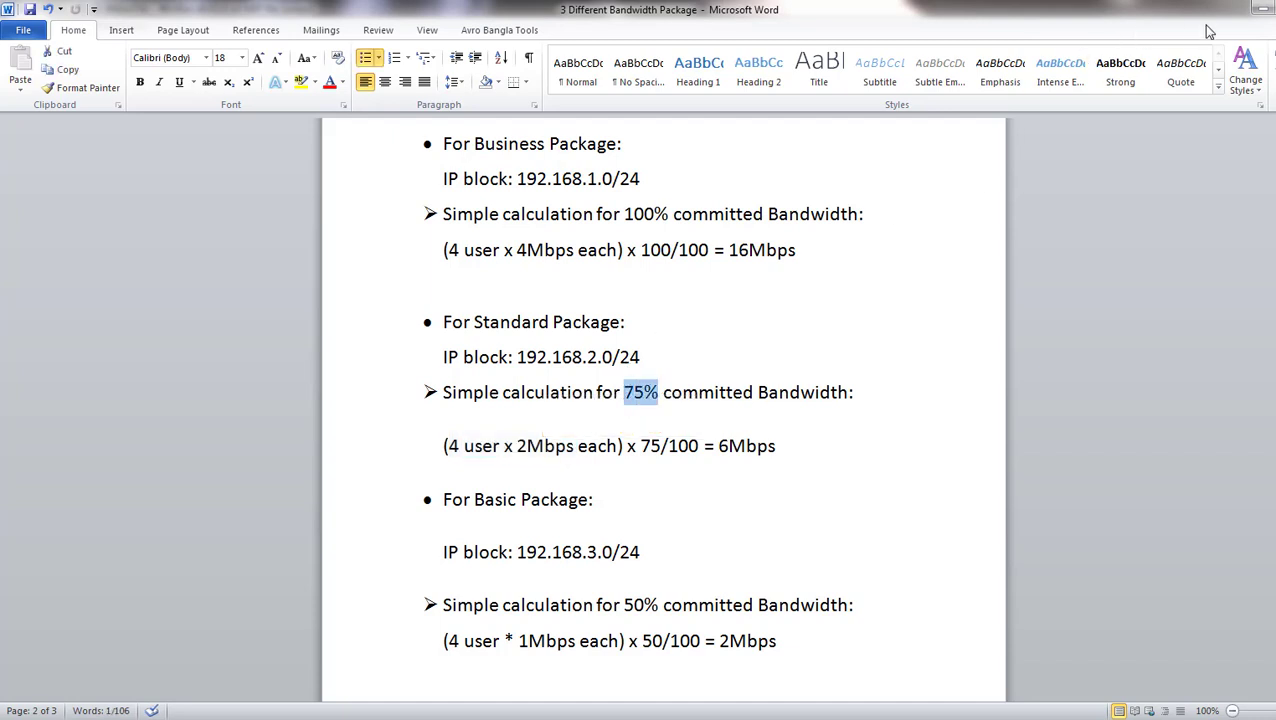
{"action": "left_click", "coordinate": [1264, 8]}
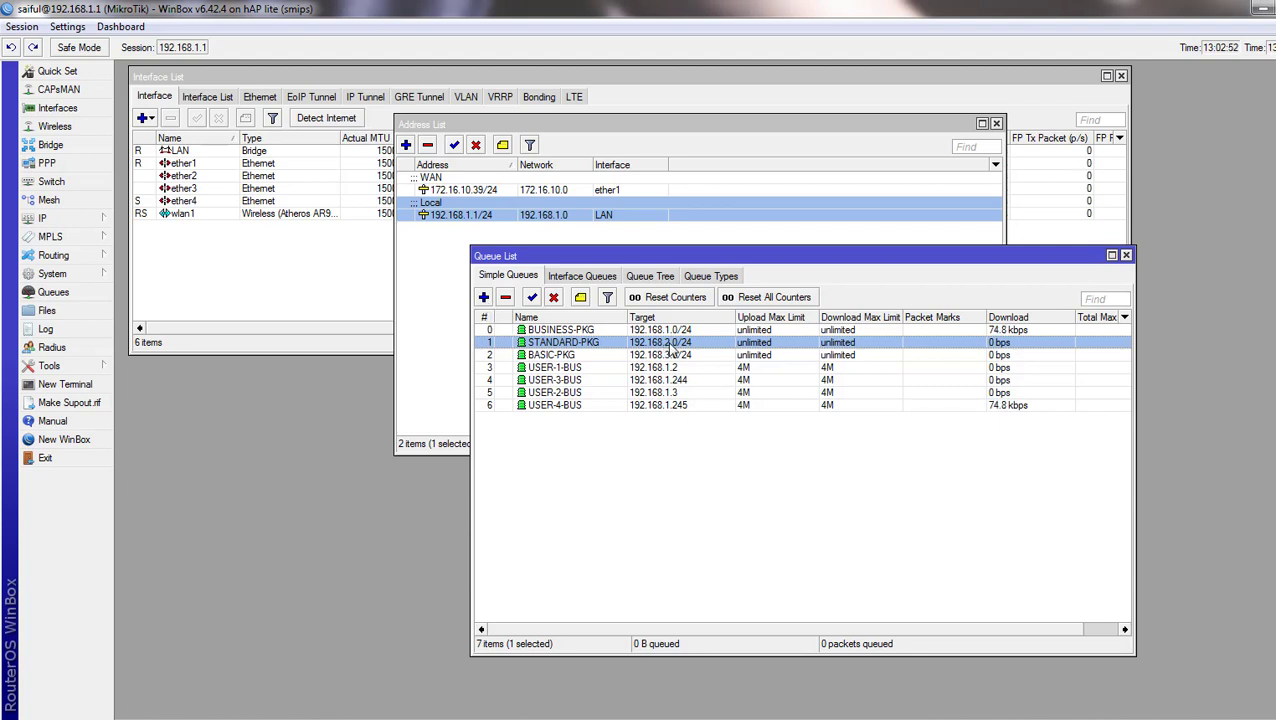
- Start a new simple queue named STD-USER-1 with target 192.168.2.2
{"action": "left_click", "coordinate": [483, 297]}
{"action": "type", "text": "USER"}
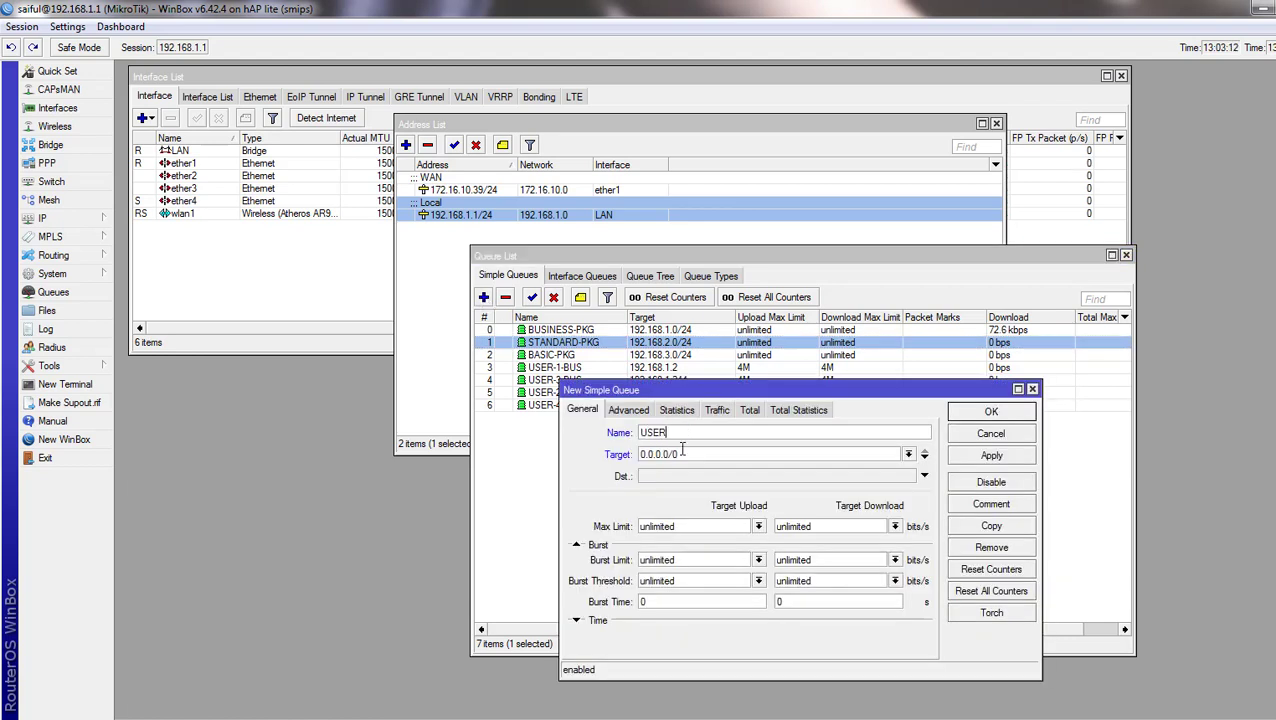
{"action": "type", "text": "-1"}
{"action": "key", "text": "Home"}
{"action": "type", "text": "STD-"}
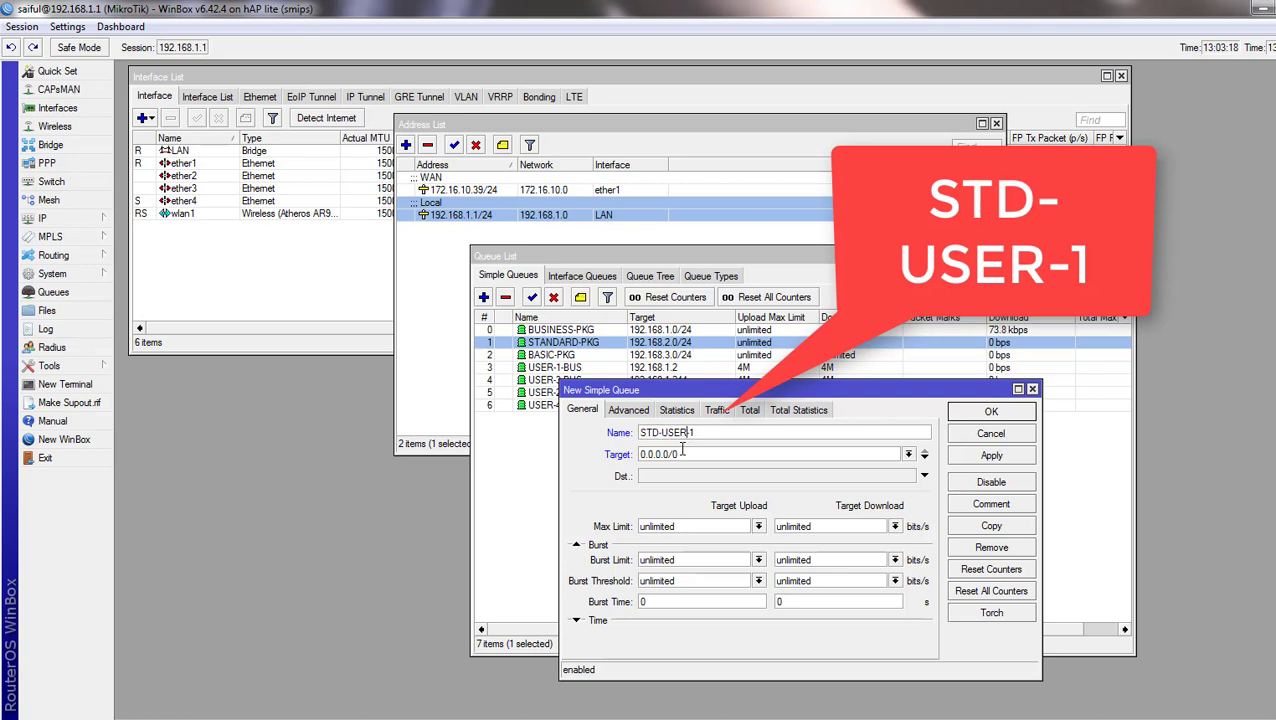
{"action": "double_click", "coordinate": [682, 453]}
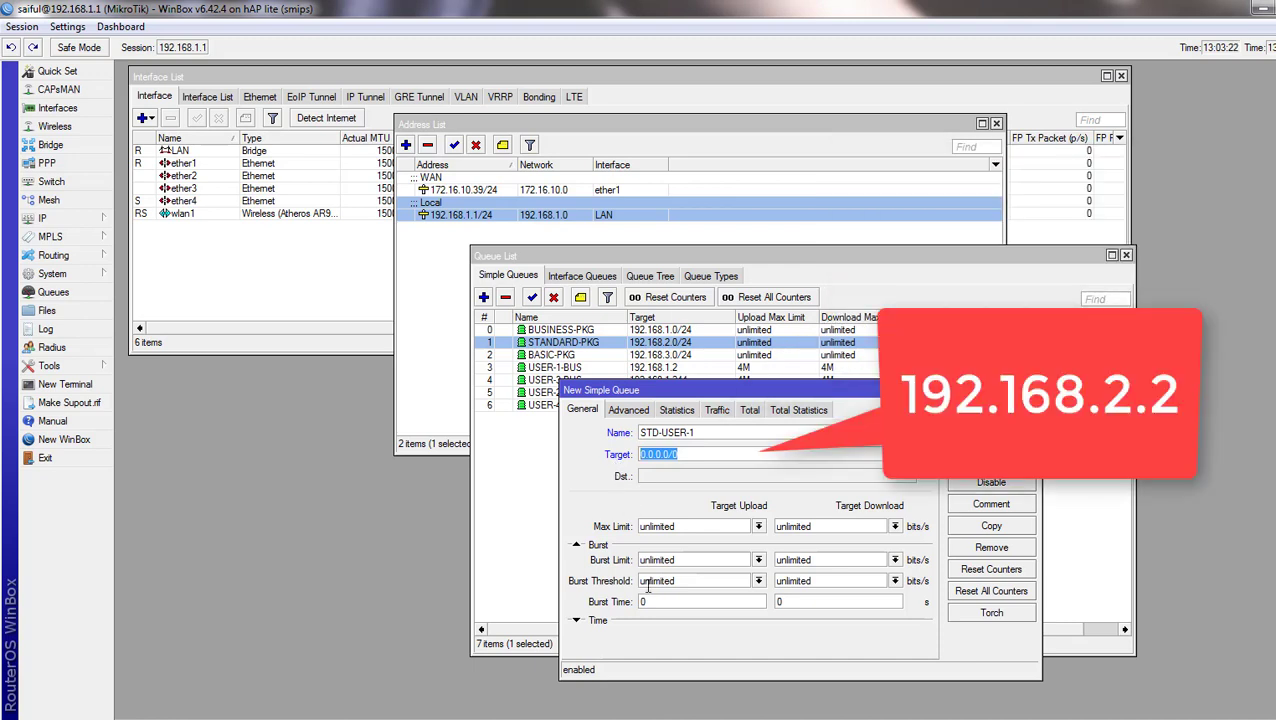
{"action": "type", "text": "192.168."}
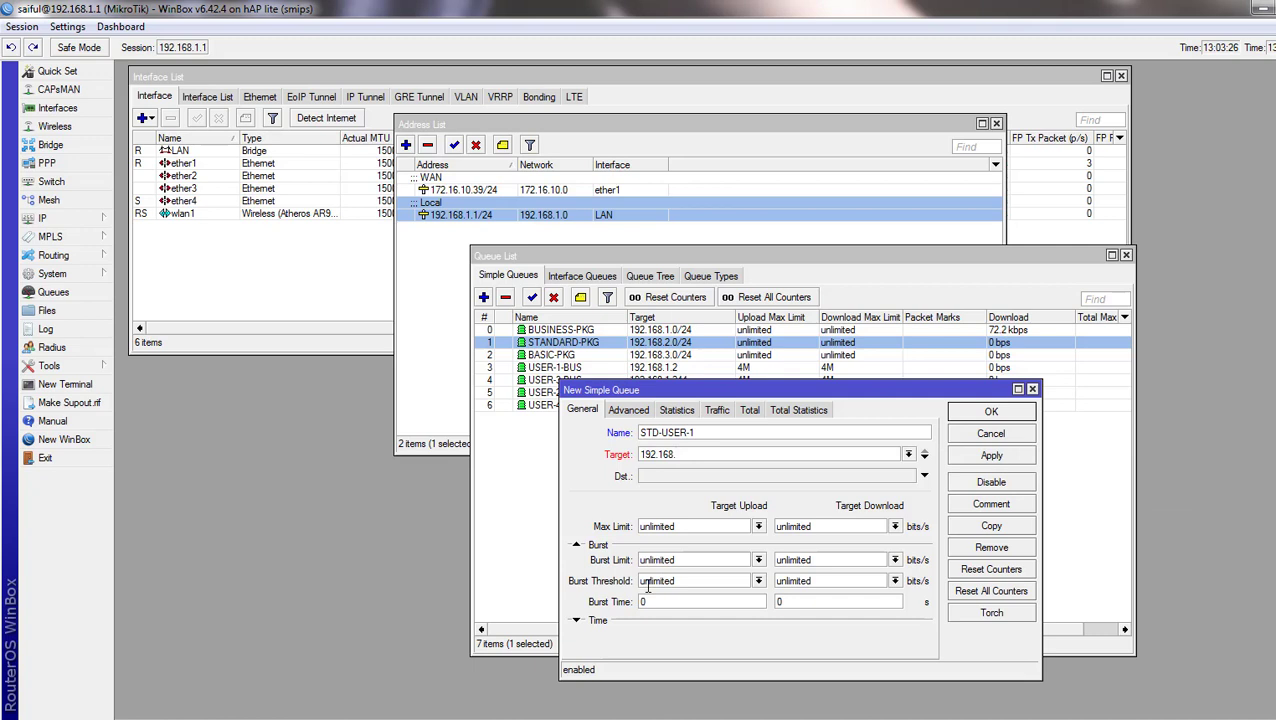
{"action": "type", "text": "2.2"}
- Set the max limit of the STD-USER-1 queue to 2M for both upload and download
{"action": "left_click", "coordinate": [638, 413]}
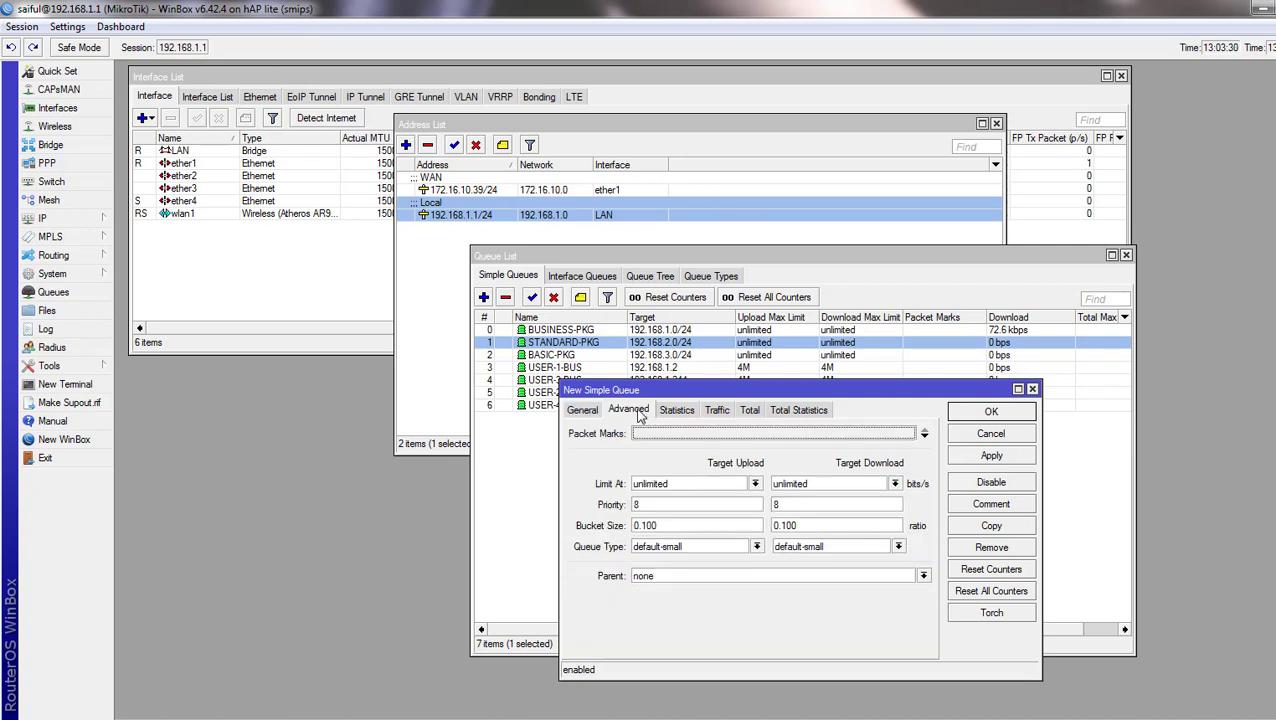
{"action": "left_click", "coordinate": [582, 410]}
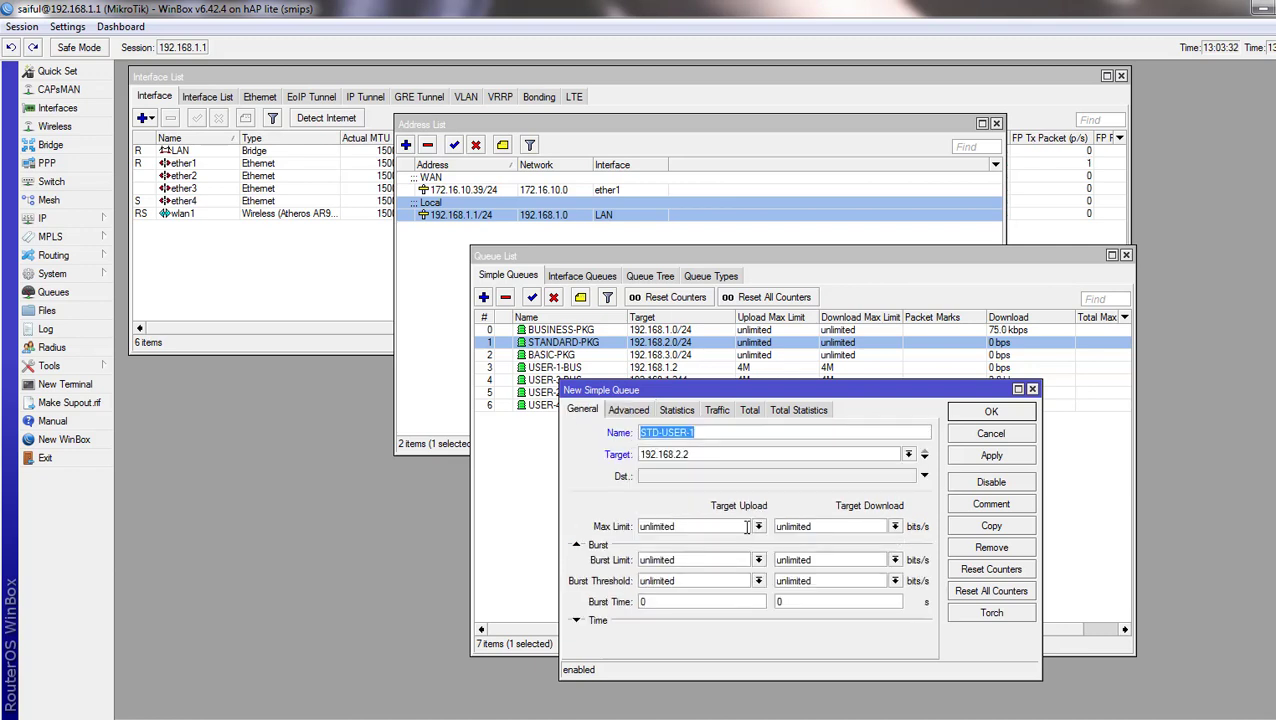
{"action": "left_click", "coordinate": [758, 526]}
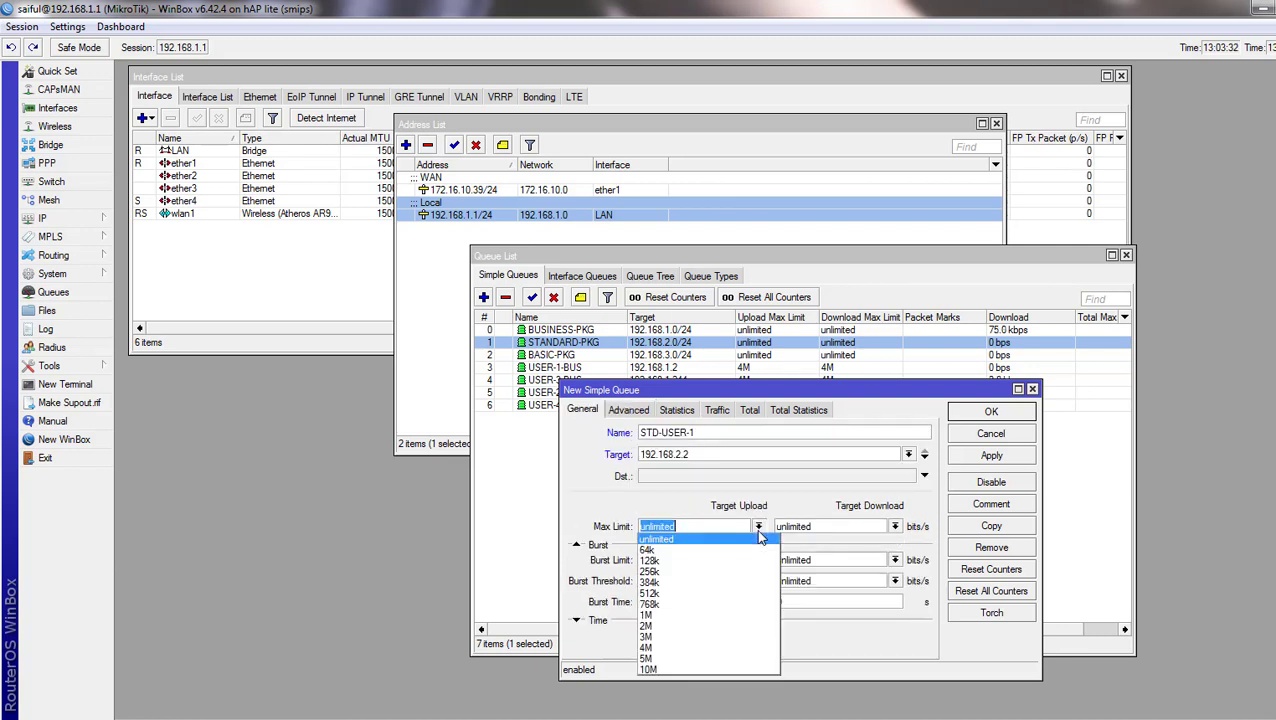
{"action": "left_click", "coordinate": [647, 626]}
{"action": "left_click", "coordinate": [895, 526]}
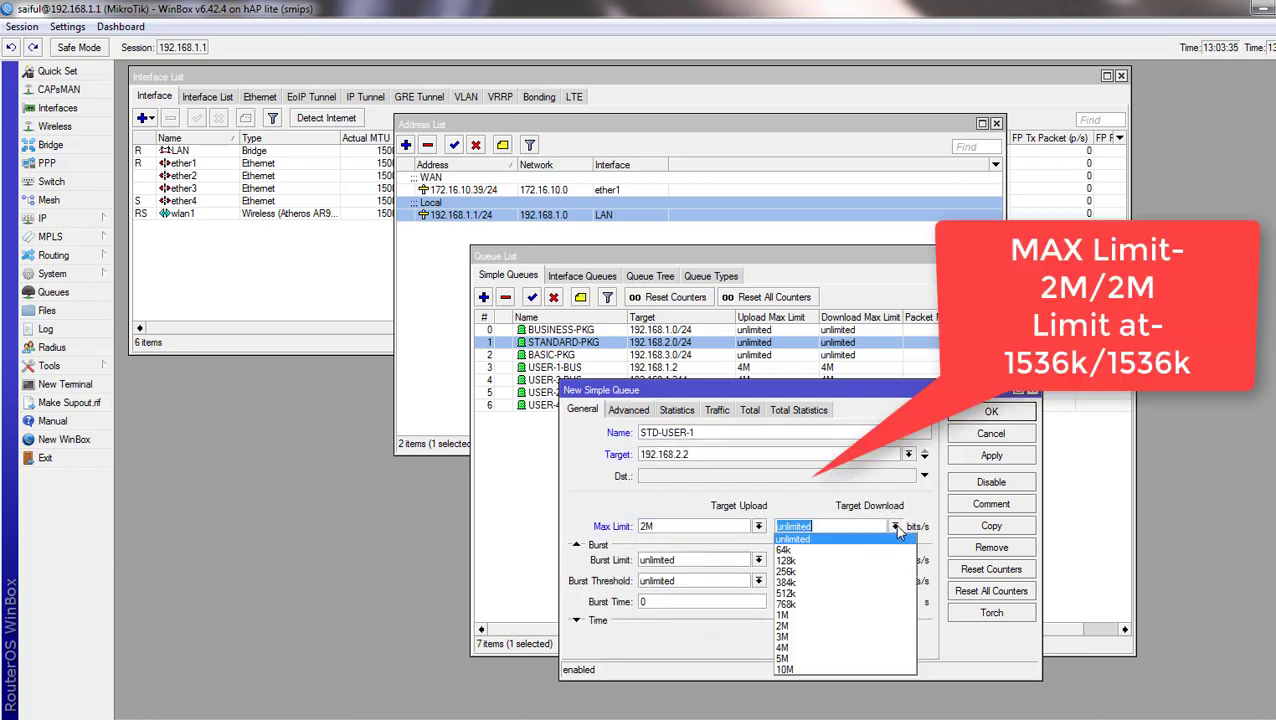
{"action": "left_click", "coordinate": [812, 628]}
- Set the guaranteed rate (Limit At) of the STD-USER-1 queue to 1536k for both upload and download
{"action": "left_click", "coordinate": [628, 410]}
{"action": "left_click", "coordinate": [738, 483]}
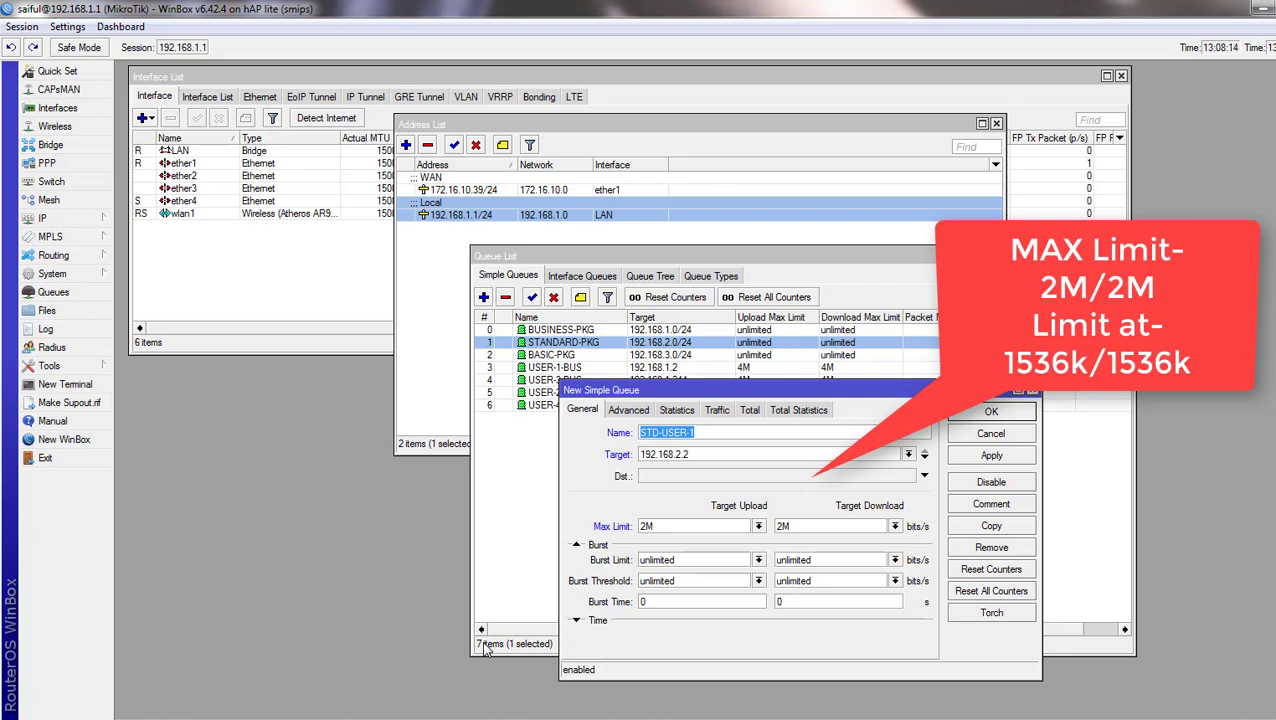
{"action": "left_click", "coordinate": [630, 412]}
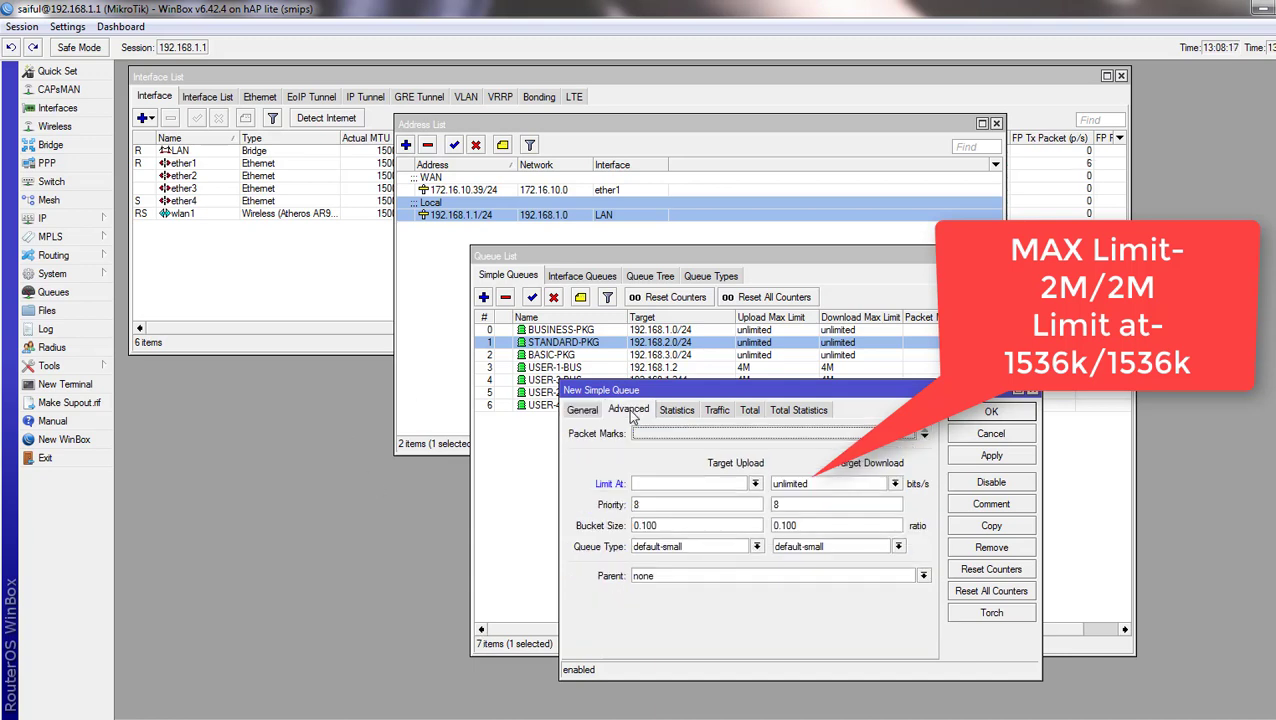
{"action": "left_click", "coordinate": [645, 484]}
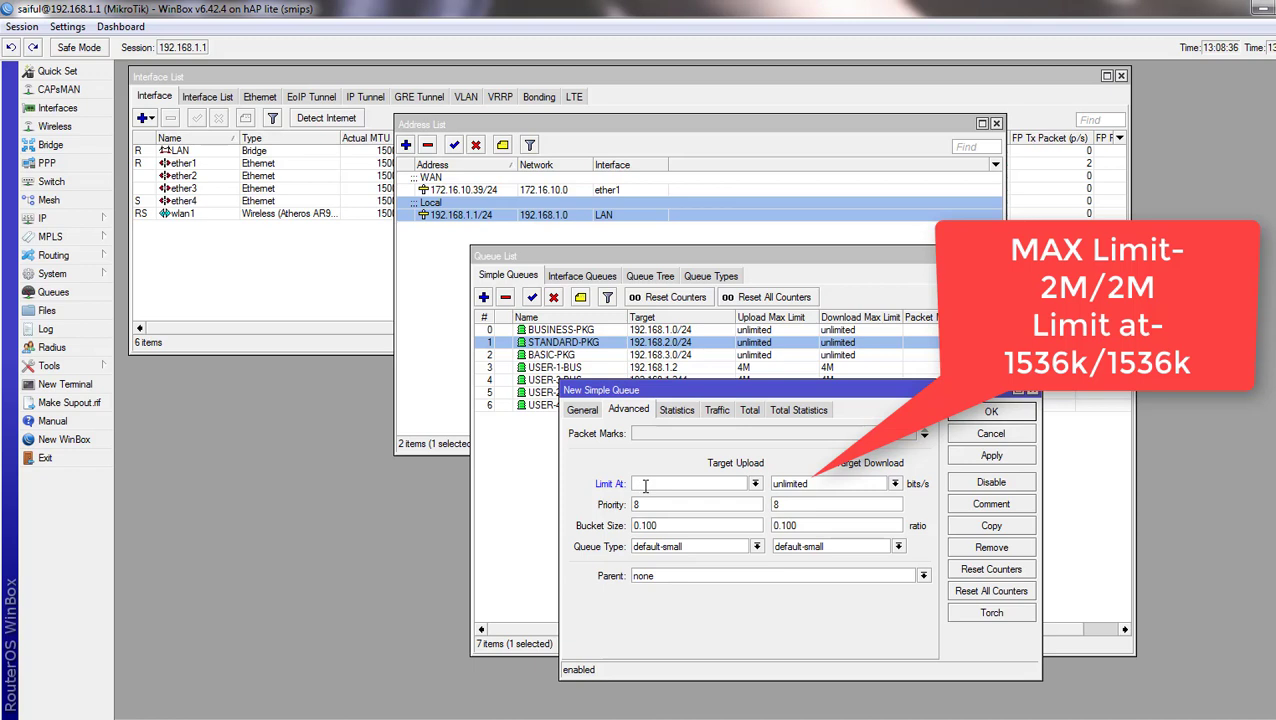
{"action": "type", "text": "1536k"}
{"action": "double_click", "coordinate": [810, 483]}
{"action": "type", "text": "1536k"}
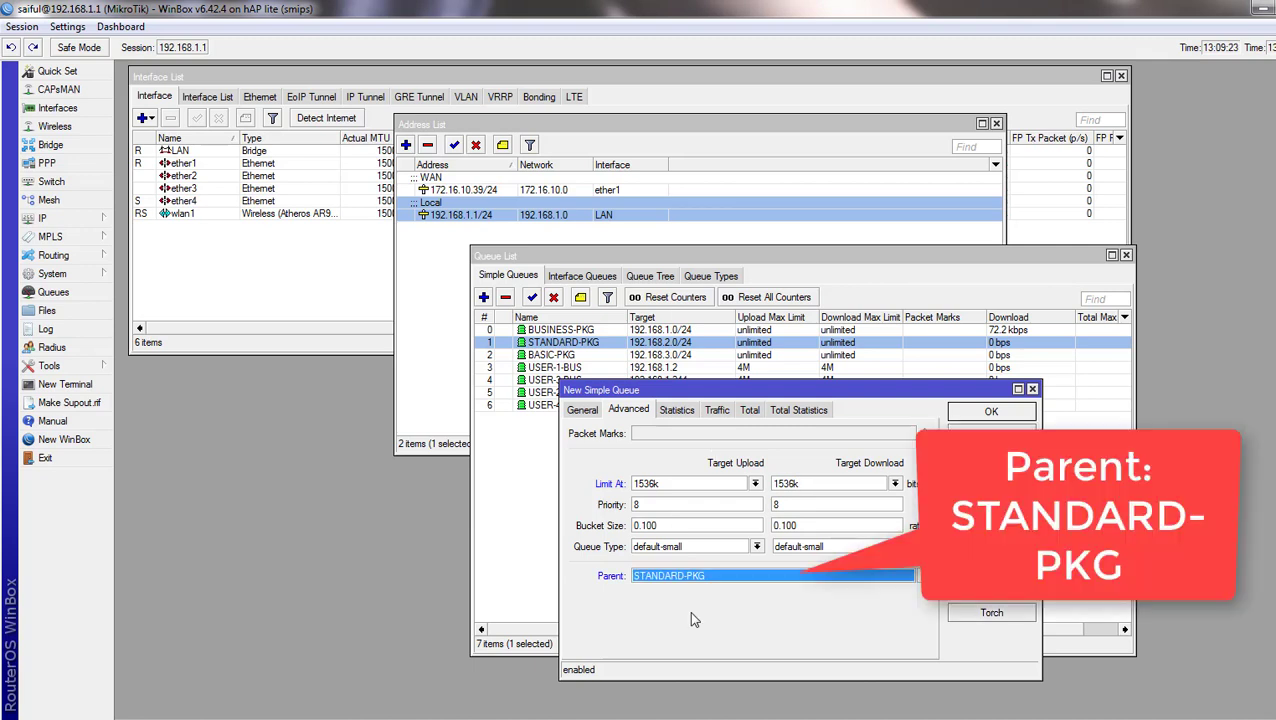
- Assign STANDARD-PKG as the parent of the STD-USER-1 queue and save the queue
{"action": "left_click", "coordinate": [692, 577]}
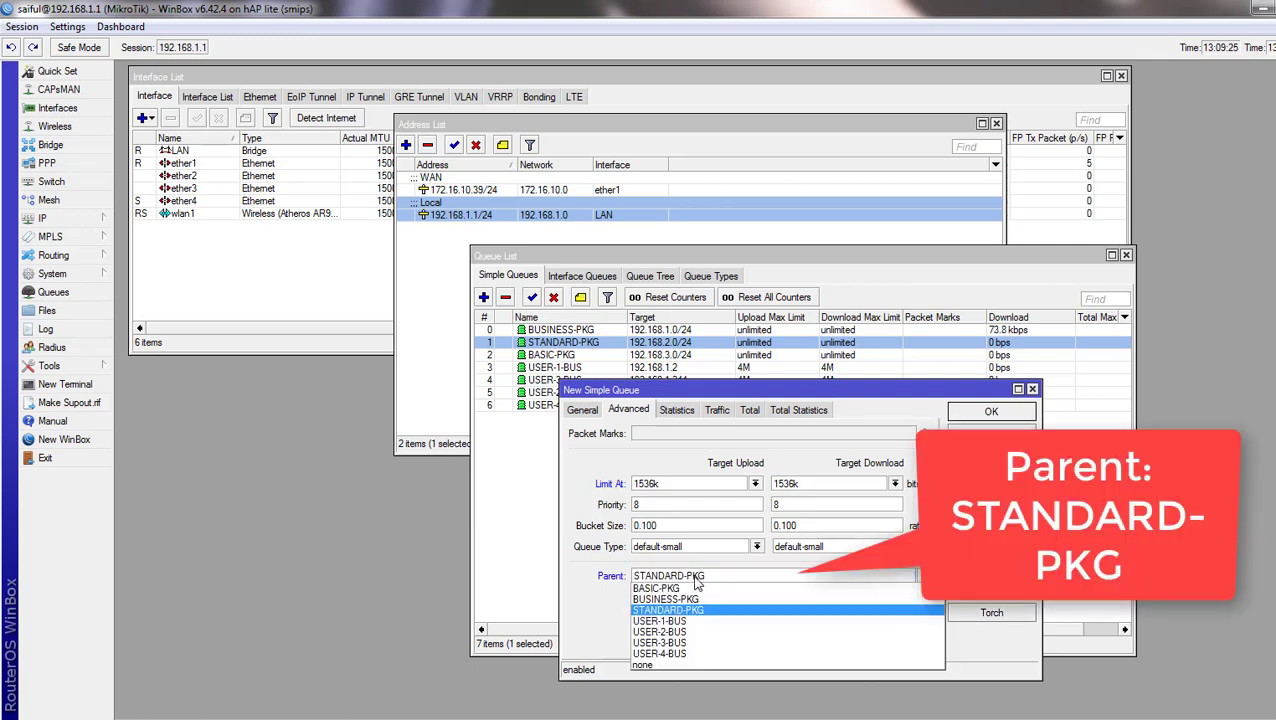
{"action": "left_click", "coordinate": [690, 611]}
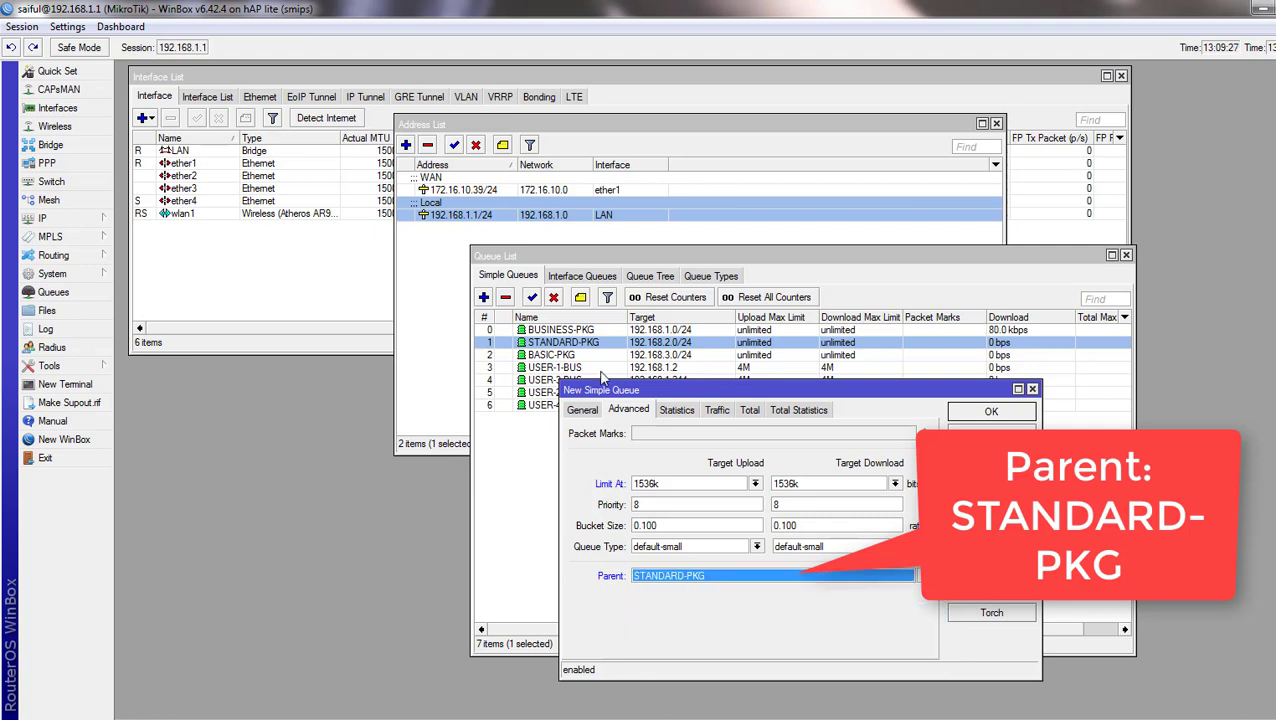
{"action": "left_click", "coordinate": [584, 411]}
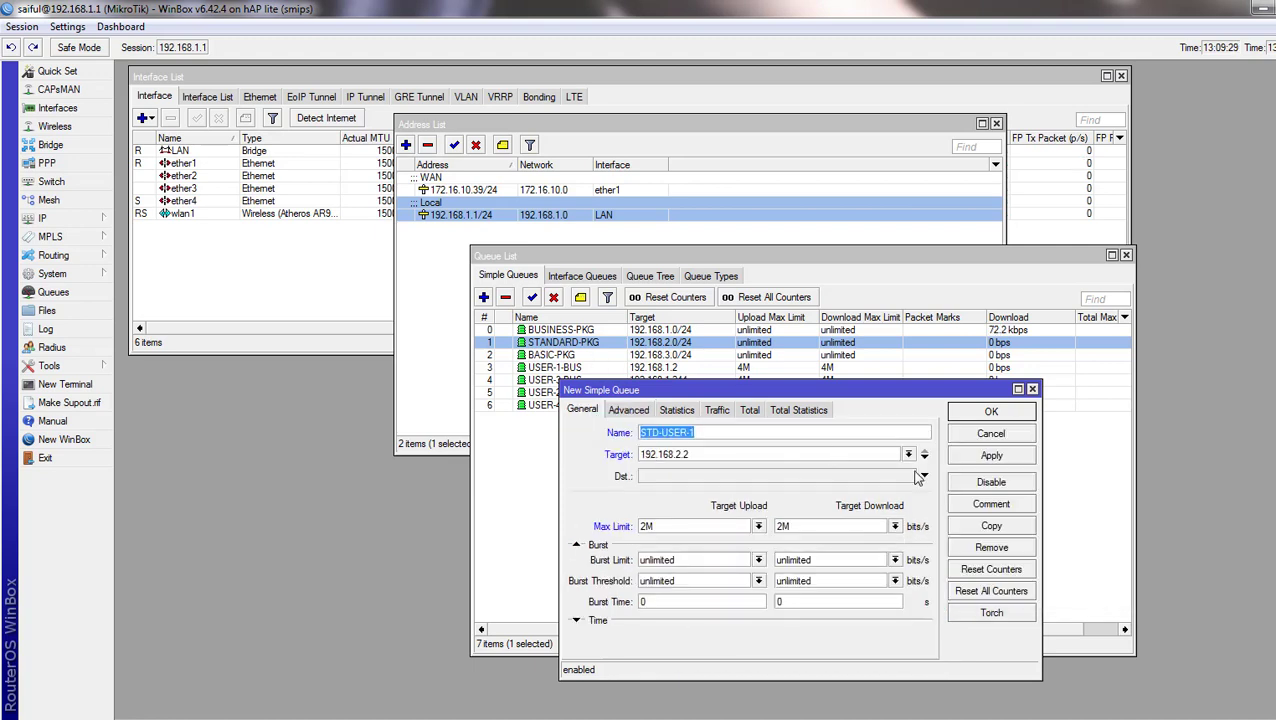
{"action": "left_click", "coordinate": [962, 456]}
{"action": "left_click", "coordinate": [962, 414]}
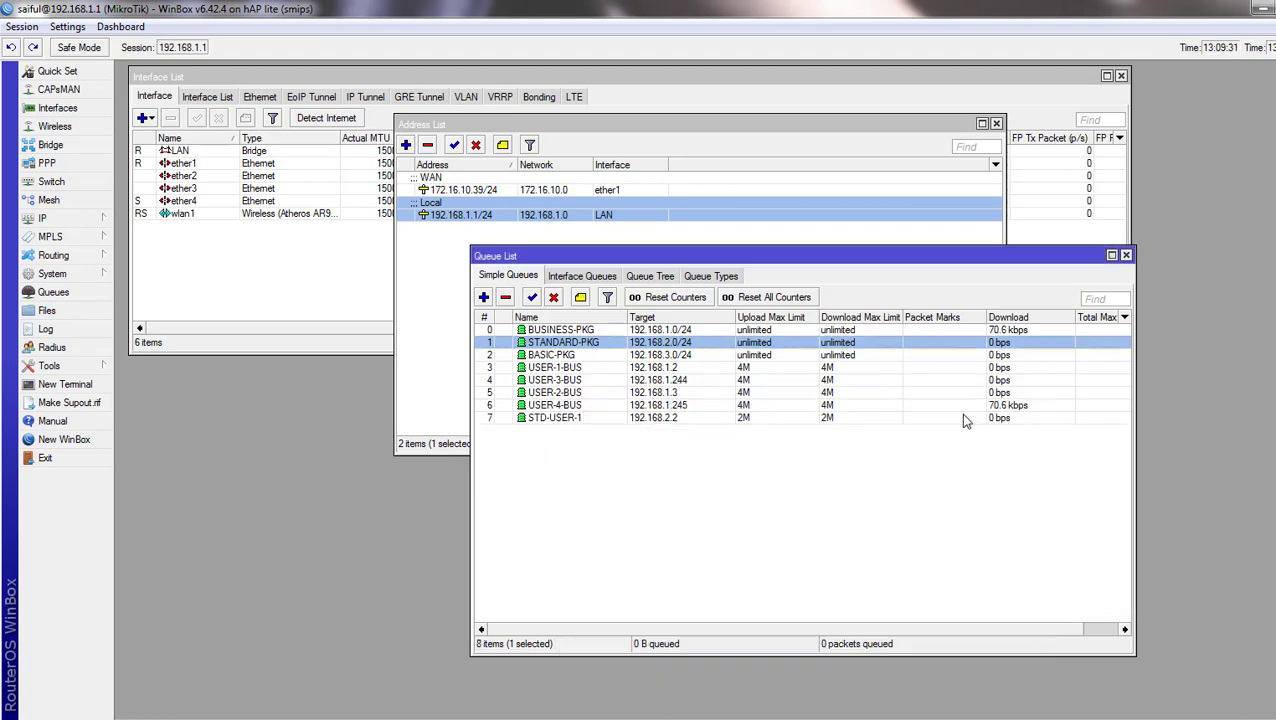
- Duplicate the STD-USER-1 queue as STD-USER-2 with target 192.168.2.3, keeping its limits and STANDARD-PKG parent, and save both queues
{"action": "left_click", "coordinate": [572, 418]}
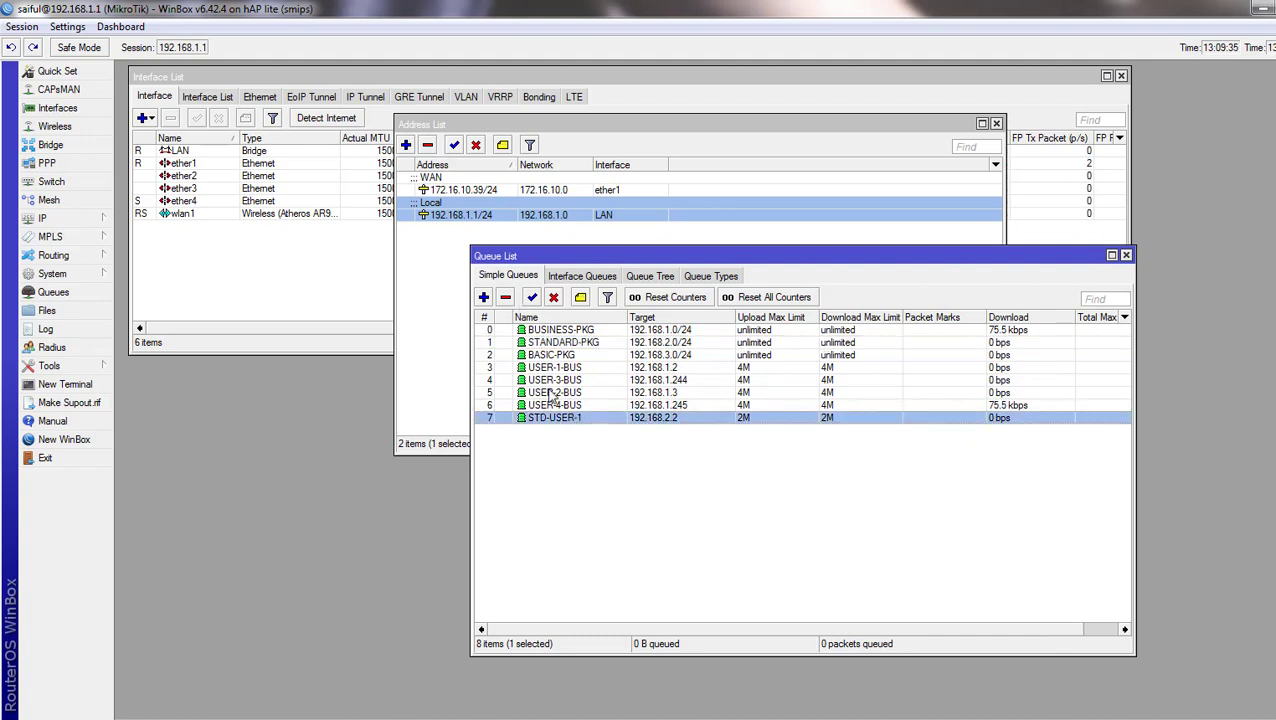
{"action": "double_click", "coordinate": [557, 420]}
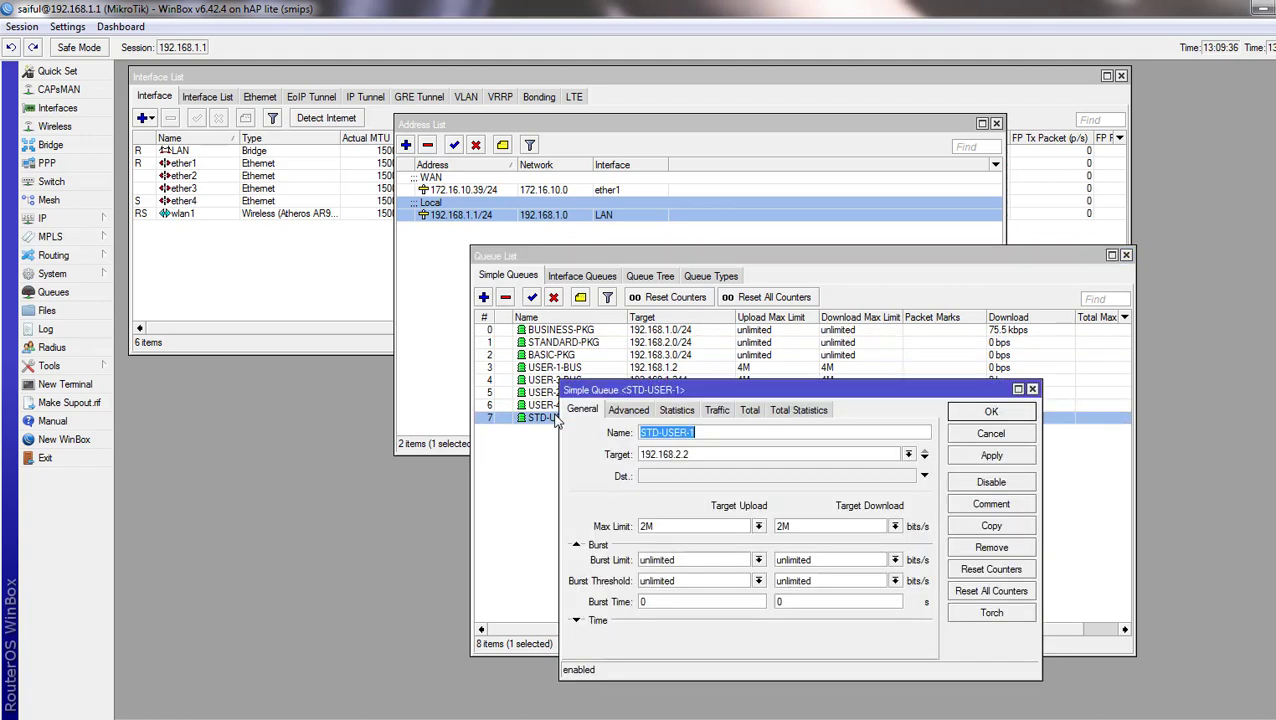
{"action": "left_click", "coordinate": [978, 527]}
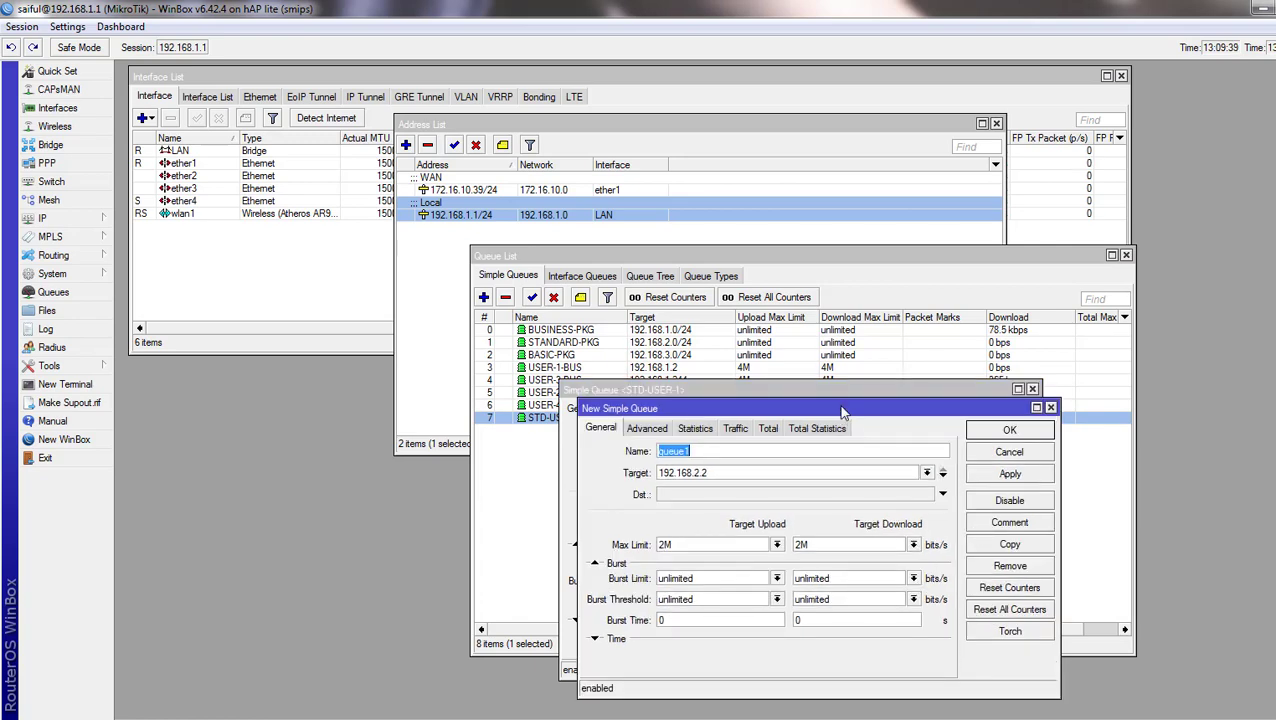
{"action": "left_click_drag", "start_coordinate": [825, 389], "coordinate": [897, 452]}
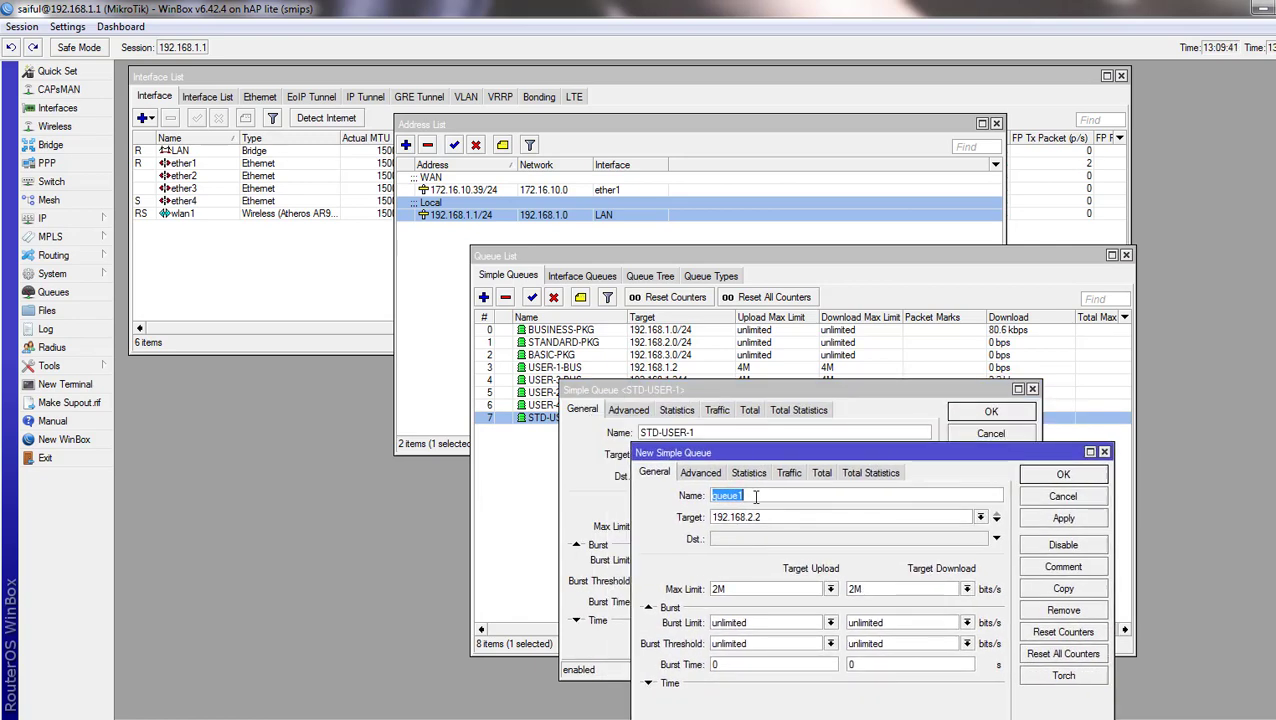
{"action": "type", "text": "STD"}
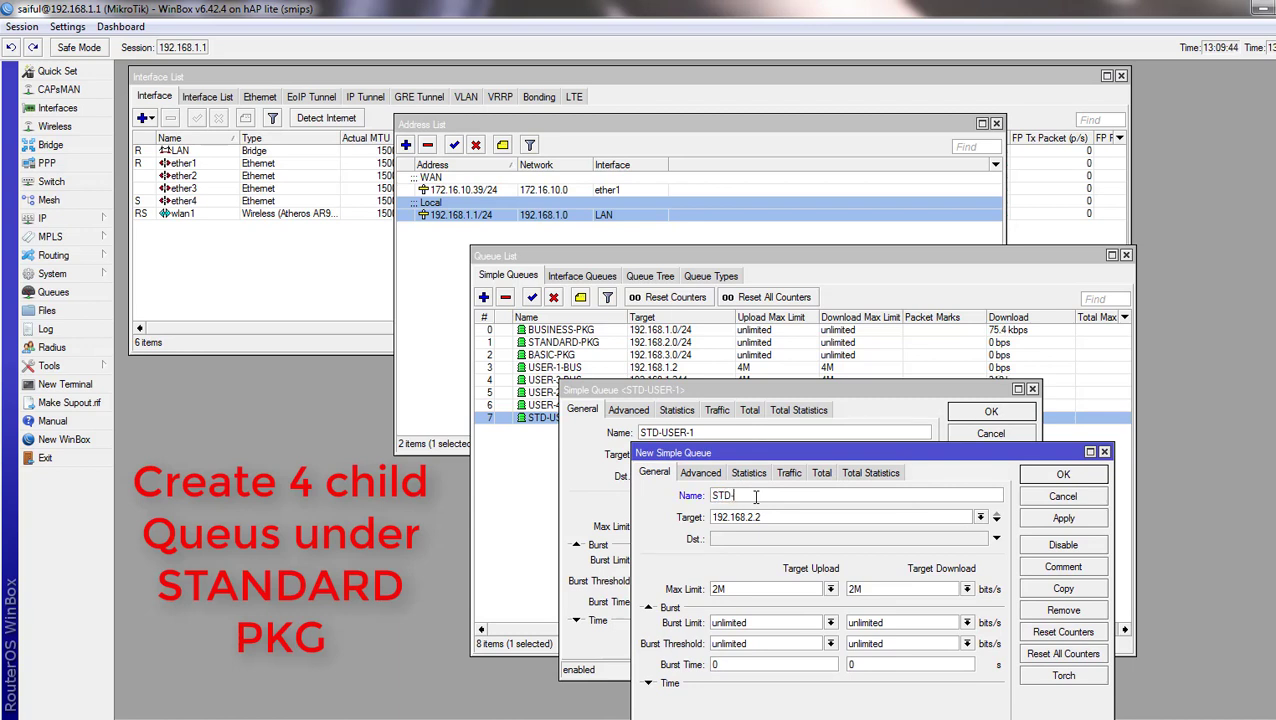
{"action": "type", "text": "-USER-2"}
{"action": "key", "text": "BackSpace"}
{"action": "type", "text": "3"}
{"action": "left_click", "coordinate": [701, 474]}
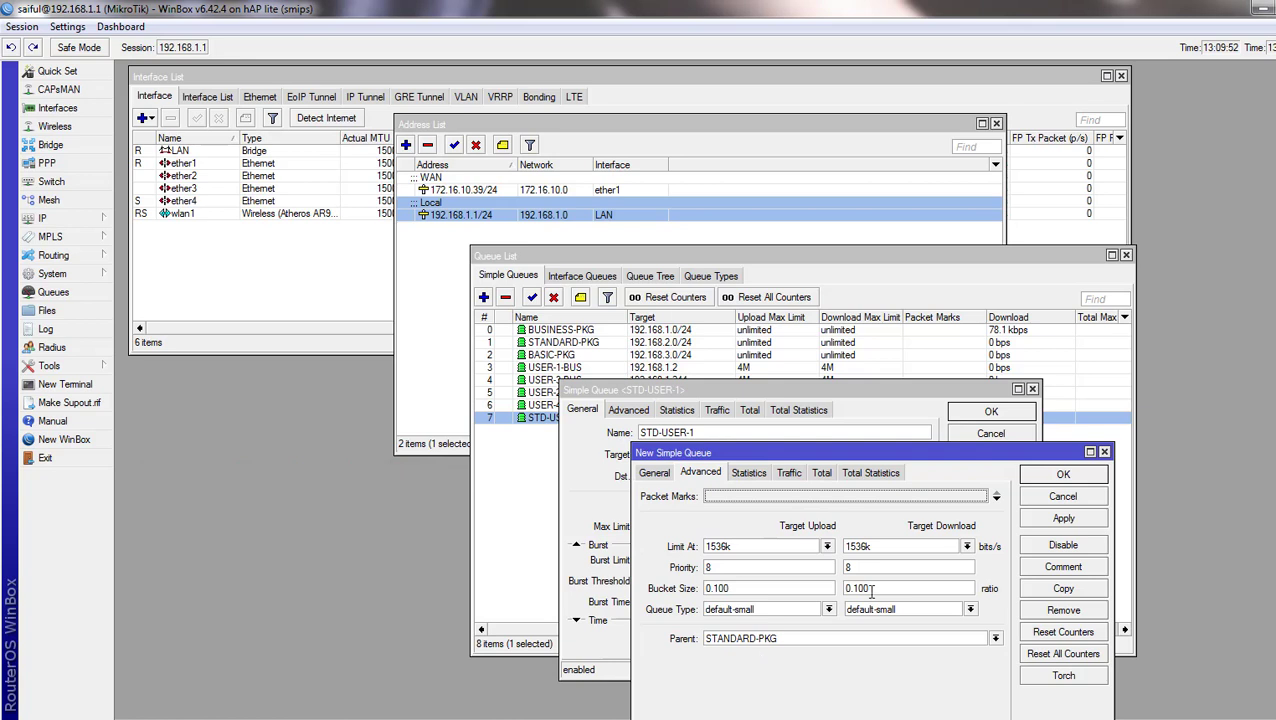
{"action": "left_click", "coordinate": [1059, 477]}
{"action": "left_click", "coordinate": [988, 411]}
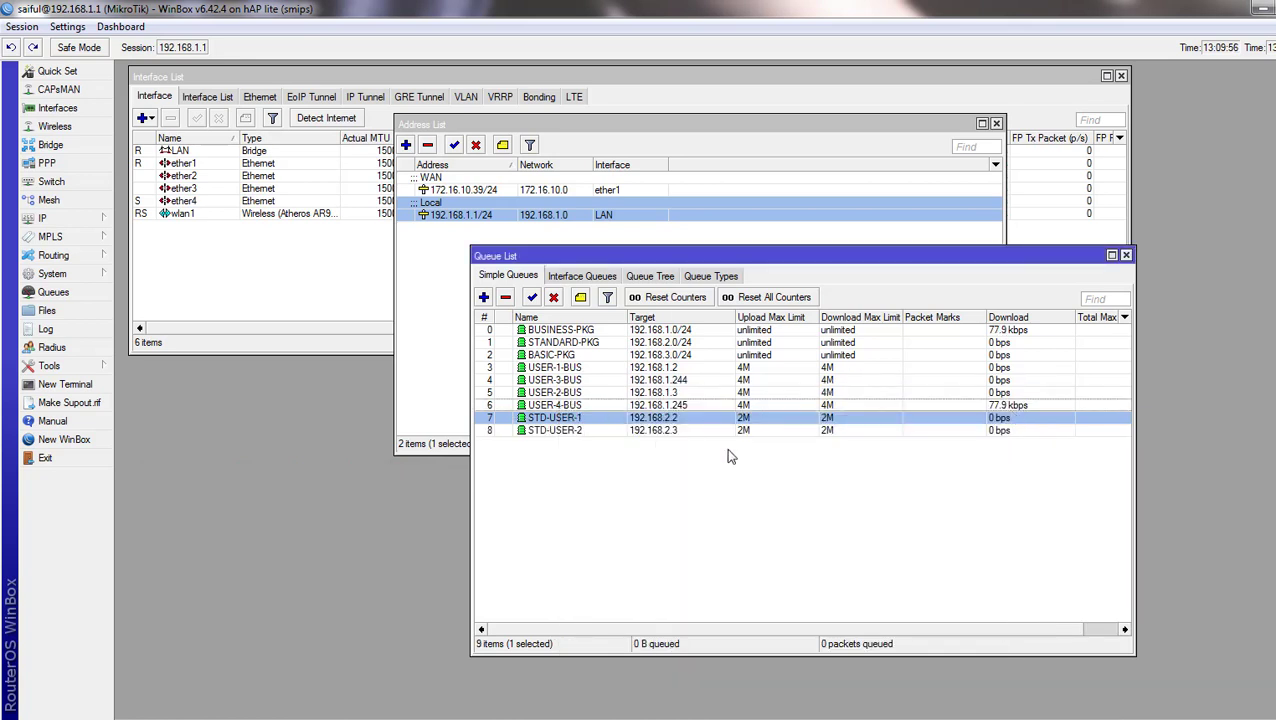
- Copy the STD-USER-2 queue settings into STD-USER-3 with target 192.168.2.4 and STD-USER-4 with target 192.168.2.5
{"action": "double_click", "coordinate": [590, 430]}
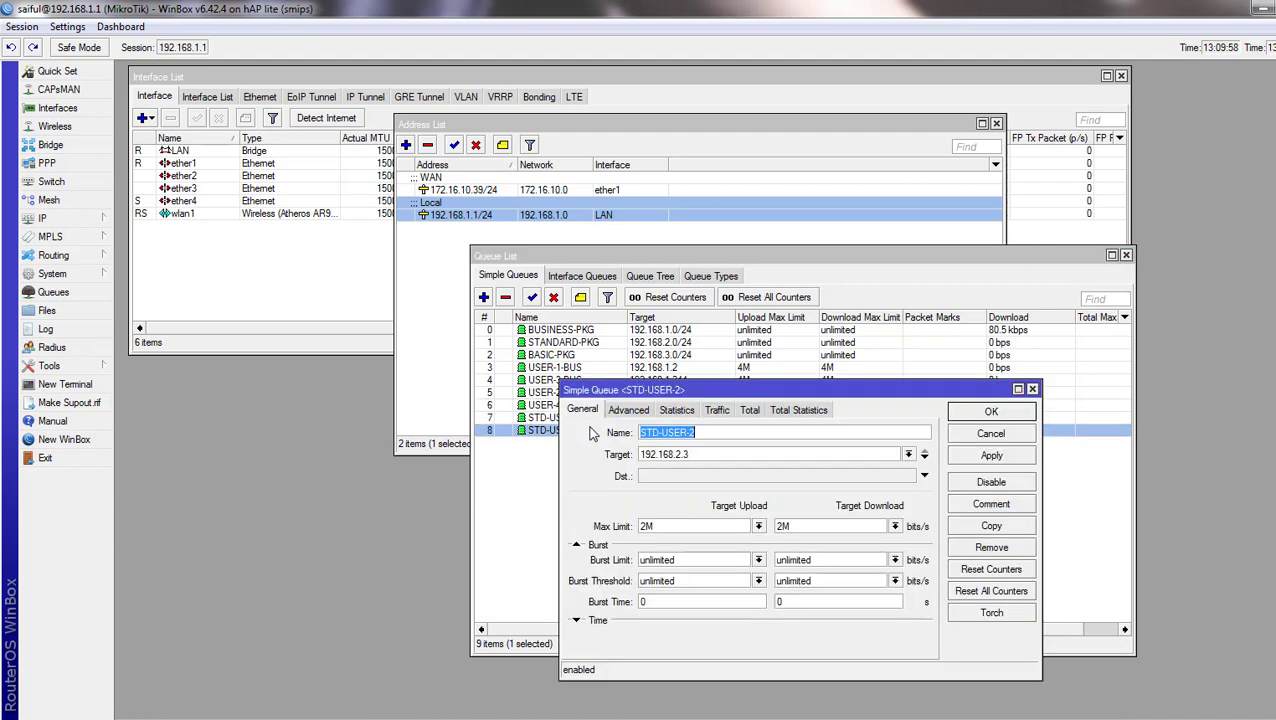
{"action": "left_click", "coordinate": [972, 532]}
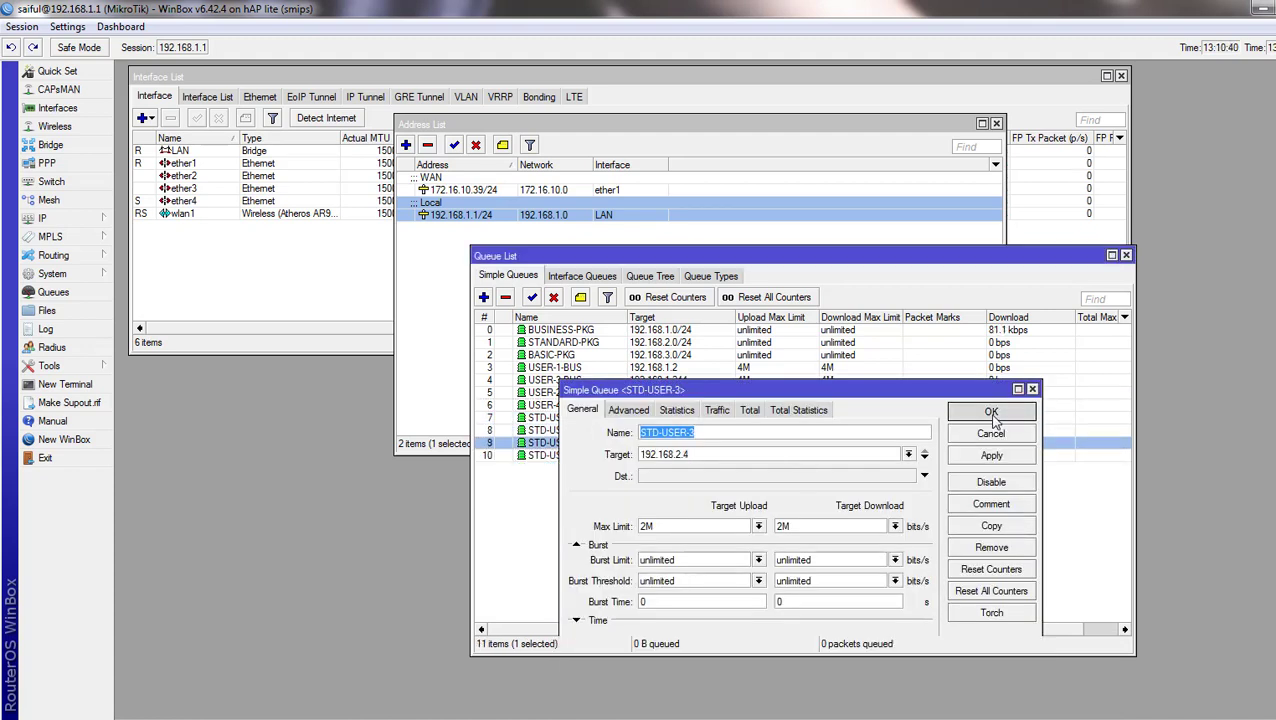
{"action": "left_click", "coordinate": [988, 411]}
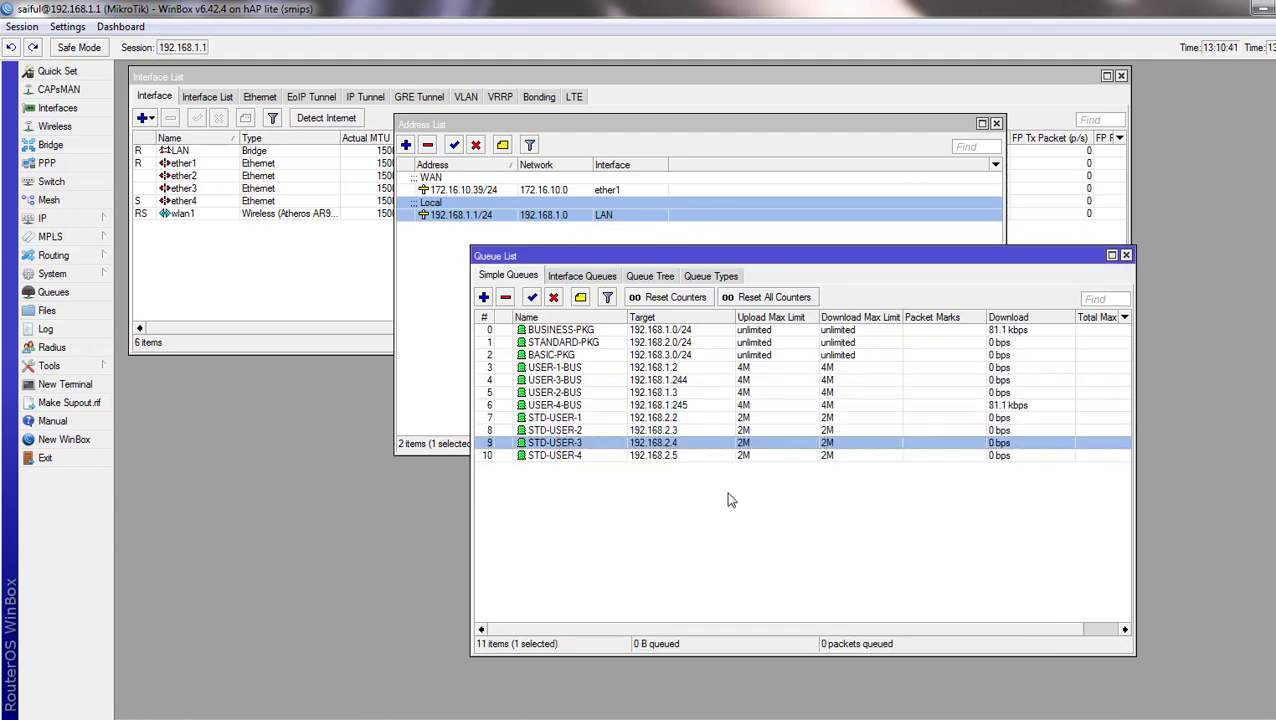
{"action": "left_click", "coordinate": [572, 418]}
{"action": "left_click", "coordinate": [570, 430]}
- Start a new simple queue named BASIC-USER-1 with target 192.168.3.2
{"action": "left_click", "coordinate": [578, 356]}
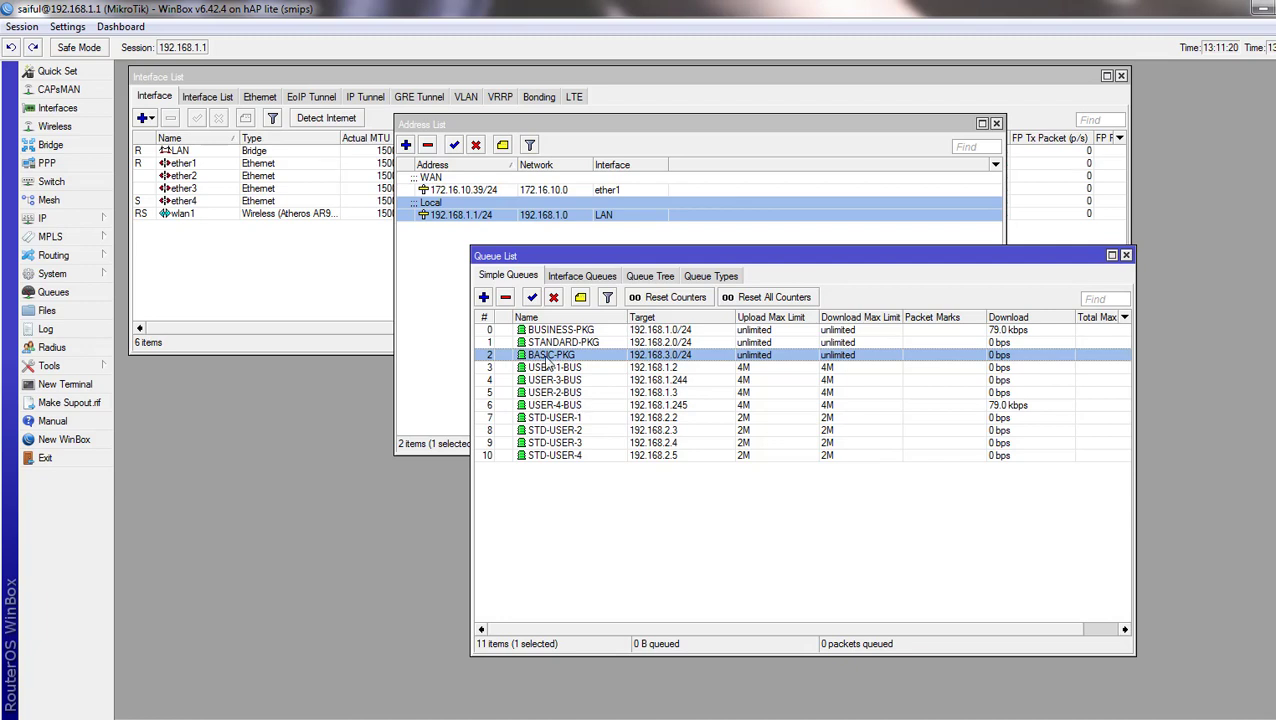
{"action": "left_click", "coordinate": [483, 297]}
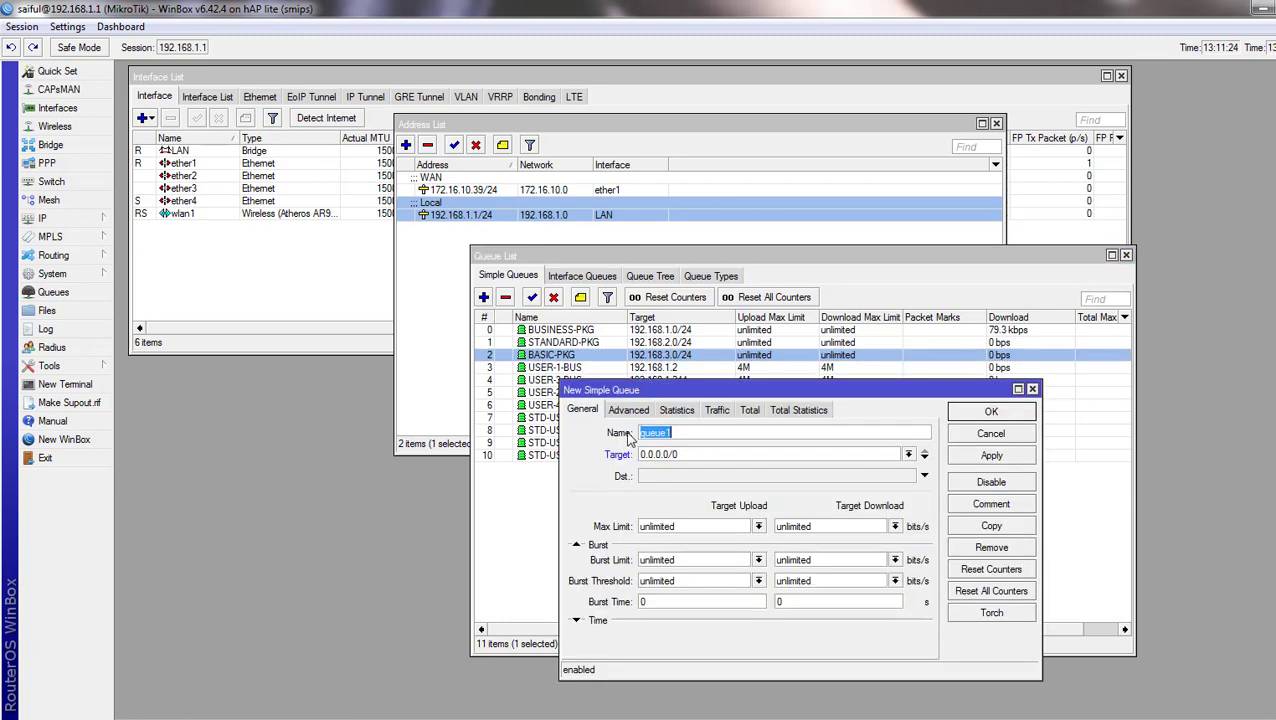
{"action": "left_click_drag", "start_coordinate": [680, 455], "coordinate": [633, 454]}
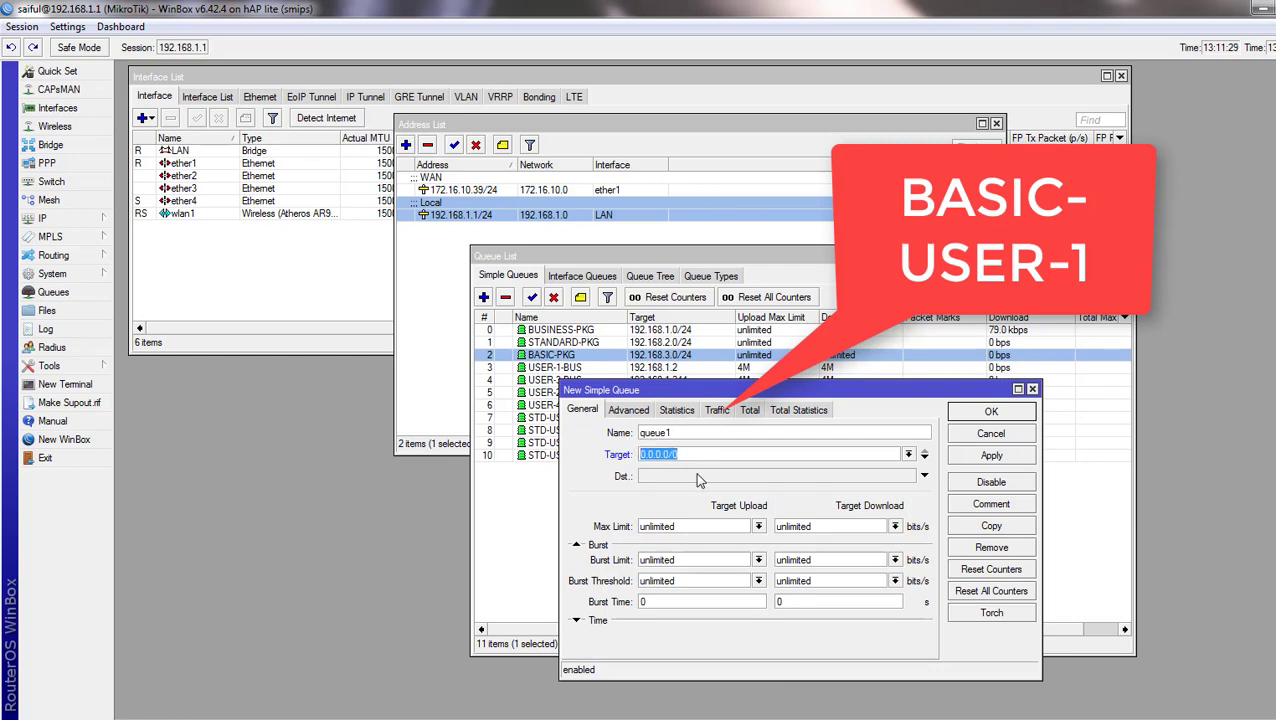
{"action": "type", "text": "192.16"}
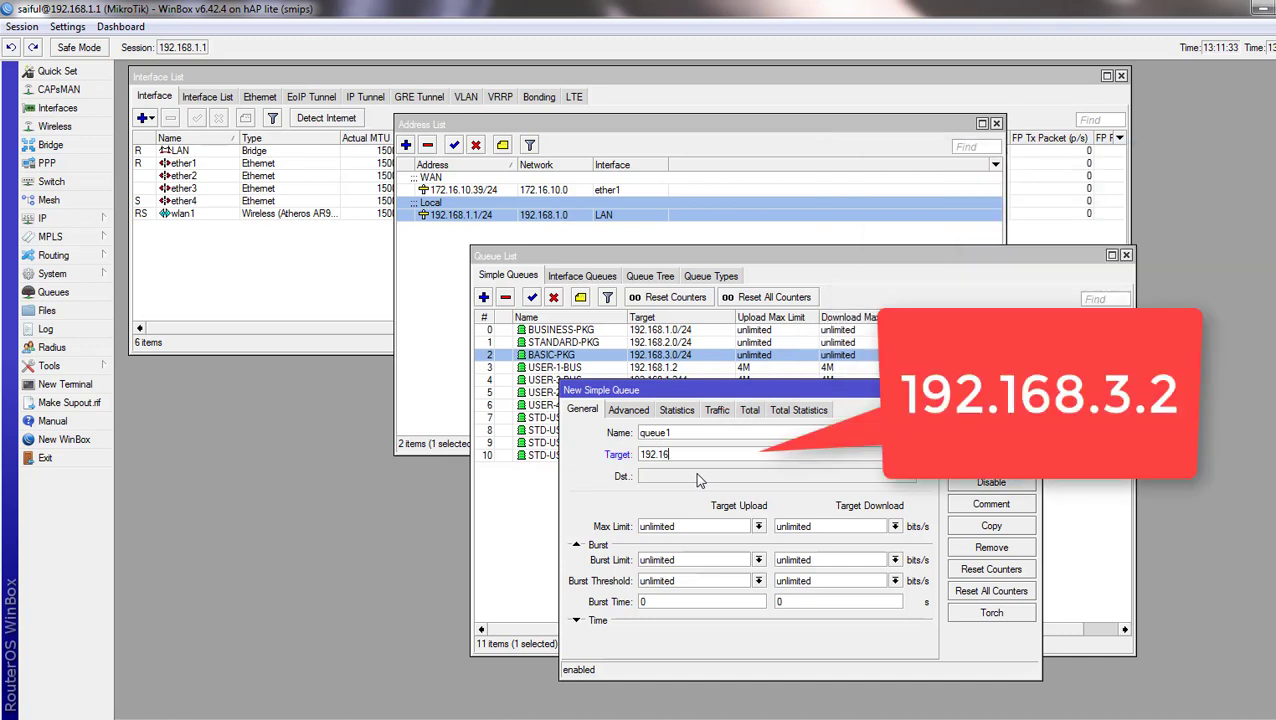
{"action": "type", "text": "8.3.2"}
{"action": "double_click", "coordinate": [677, 432]}
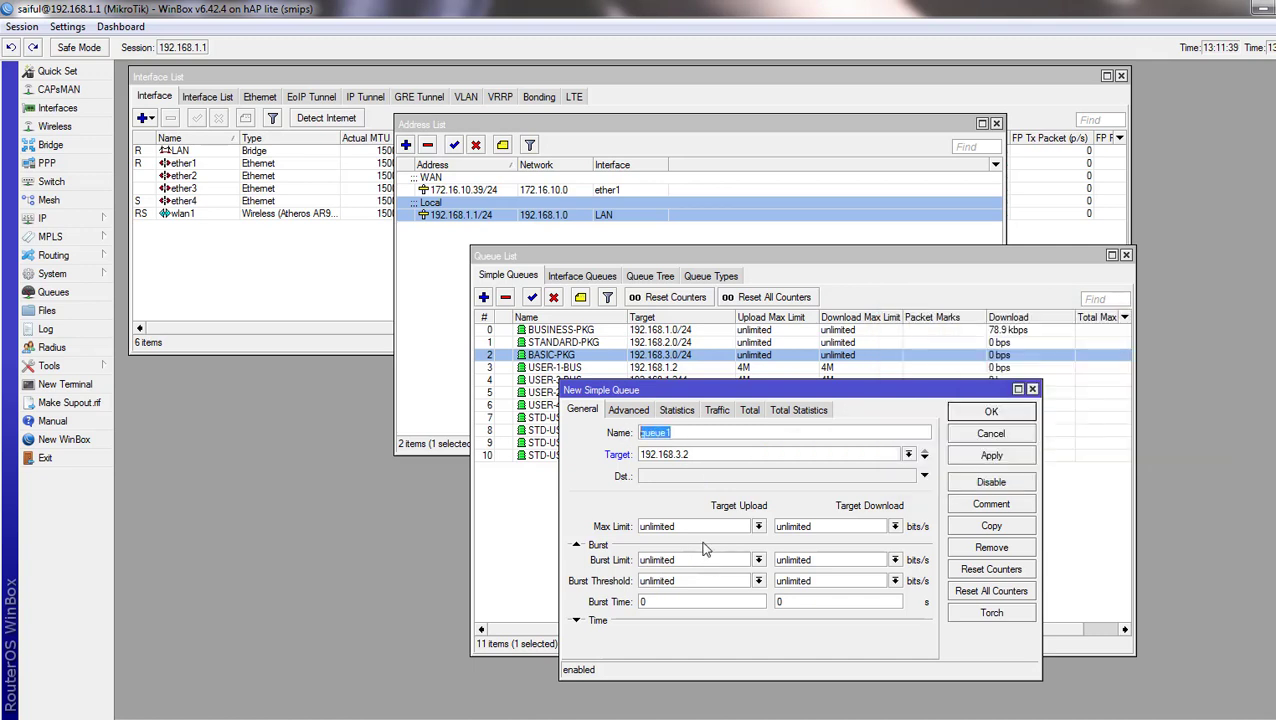
{"action": "type", "text": "BASIC-USER-1"}
- Set the max limit of the BASIC-USER-1 queue to 1M for both upload and download
{"action": "left_click", "coordinate": [758, 527]}
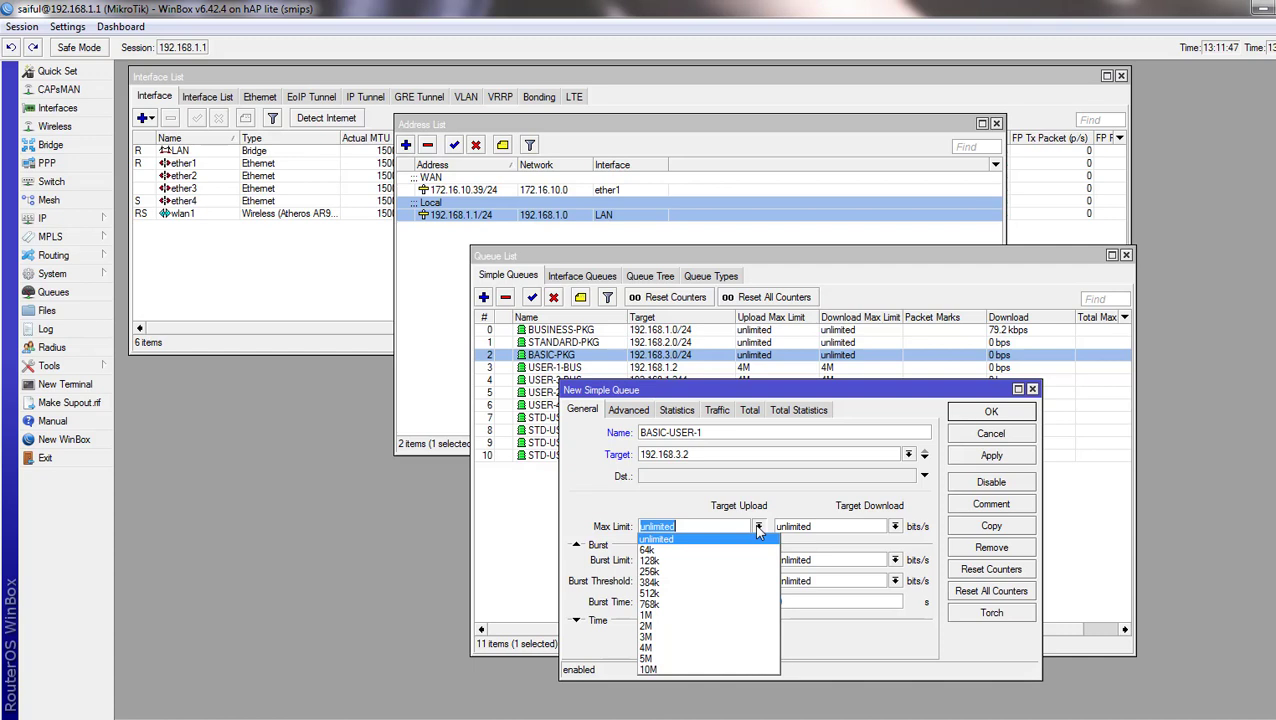
{"action": "left_click", "coordinate": [670, 619]}
{"action": "left_click", "coordinate": [894, 527]}
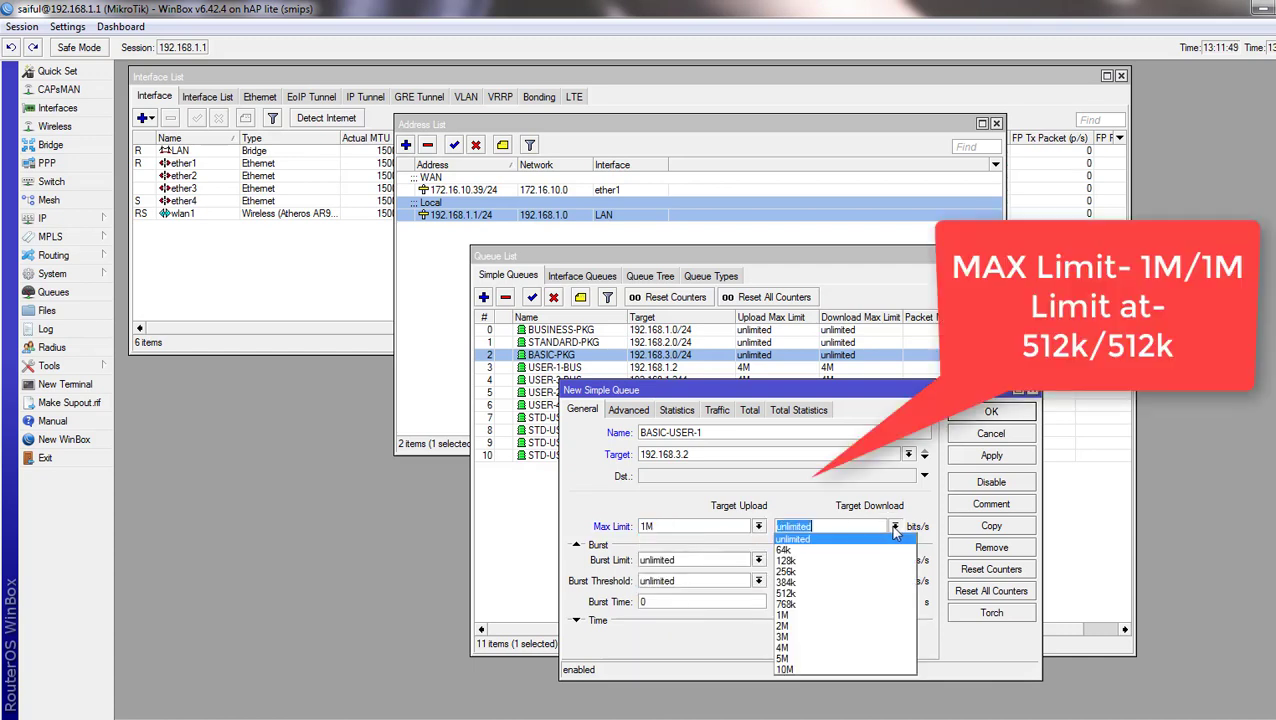
{"action": "left_click", "coordinate": [803, 615]}
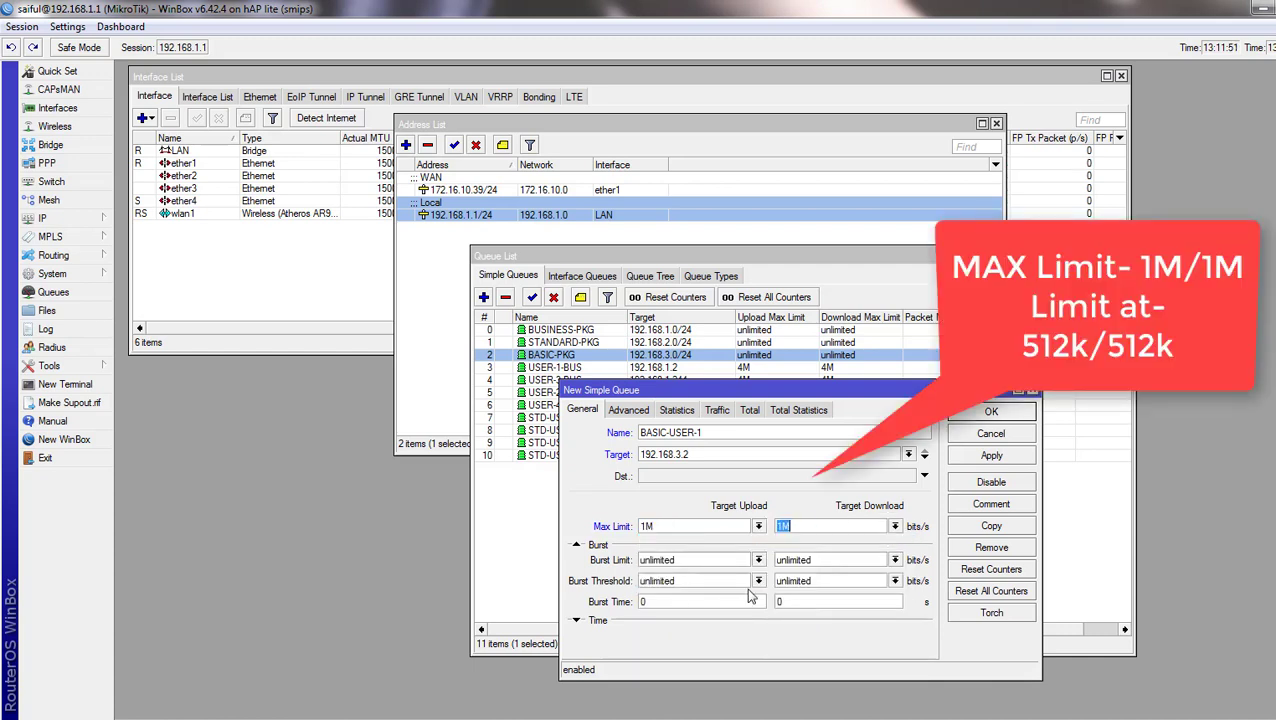
- Set the guaranteed rate (Limit At) of the BASIC-USER-1 queue to 512k for both upload and download
{"action": "left_click", "coordinate": [641, 412]}
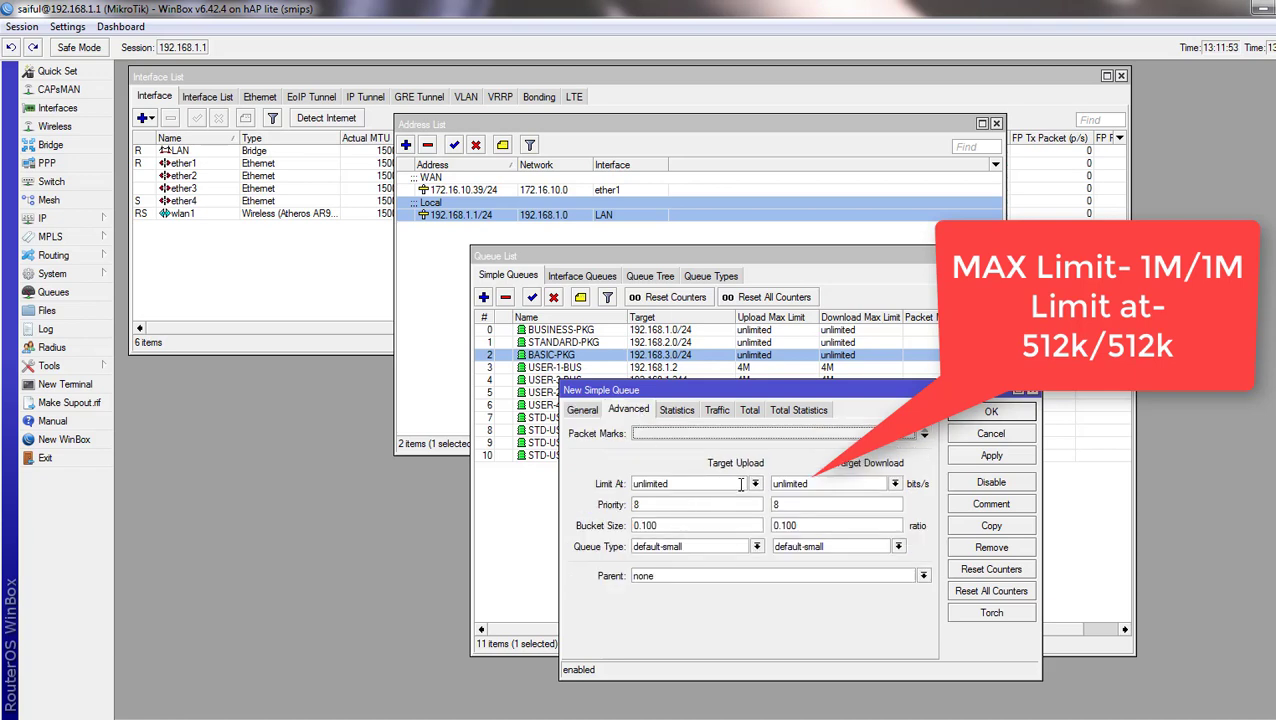
{"action": "left_click", "coordinate": [756, 484]}
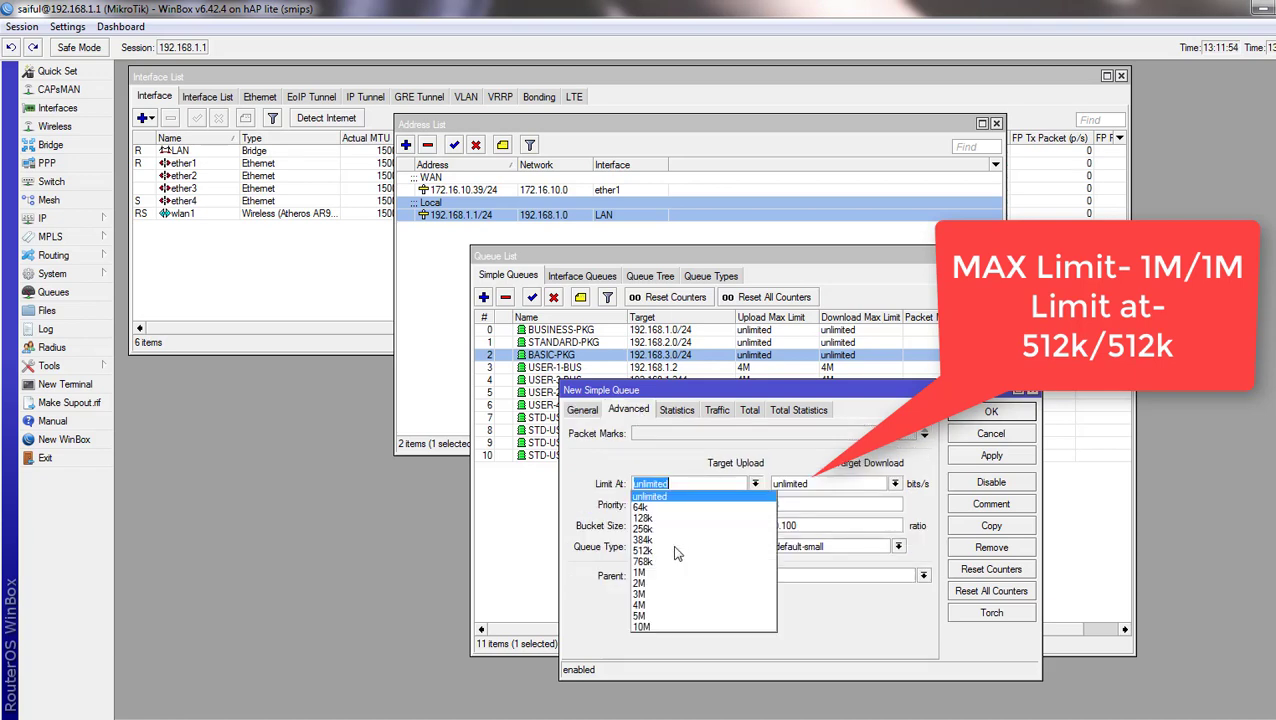
{"action": "left_click", "coordinate": [675, 551]}
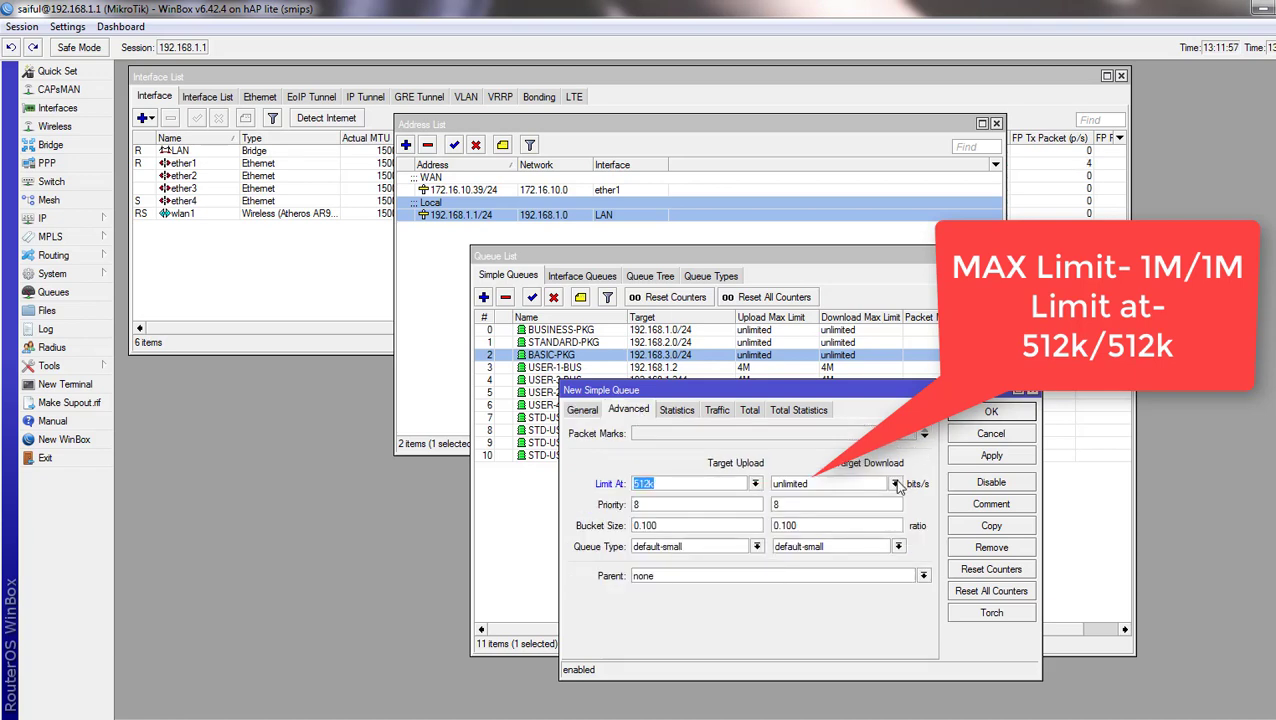
{"action": "left_click", "coordinate": [895, 483]}
{"action": "left_click", "coordinate": [806, 549]}
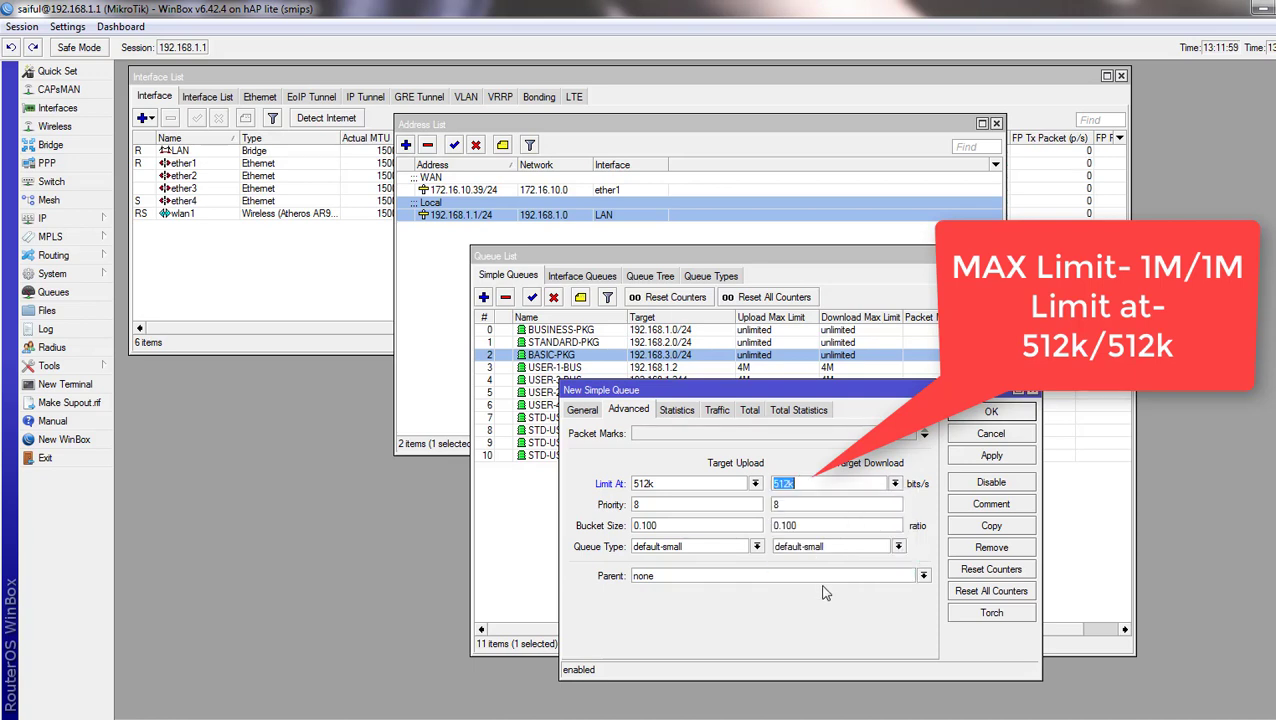
- Assign BASIC-PKG as the parent of the BASIC-USER-1 queue and save the queue
{"action": "left_click", "coordinate": [828, 578]}
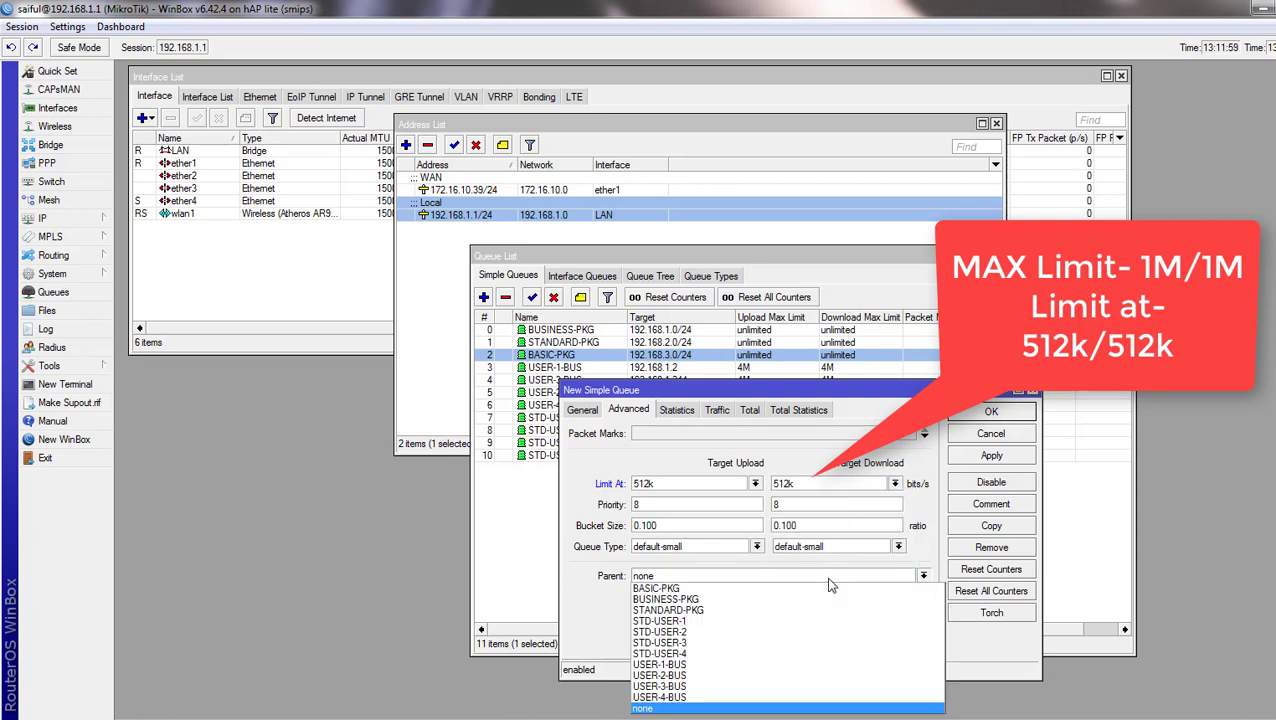
{"action": "left_click", "coordinate": [712, 590]}
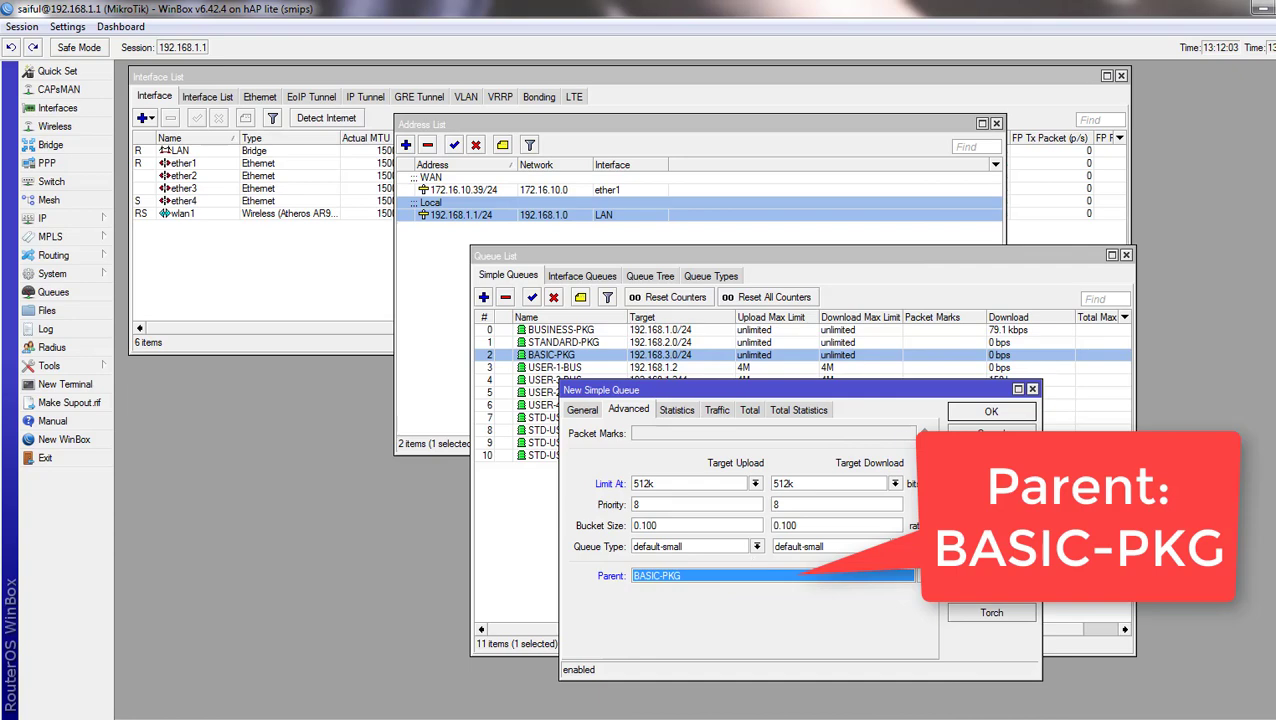
{"action": "left_click", "coordinate": [976, 414]}
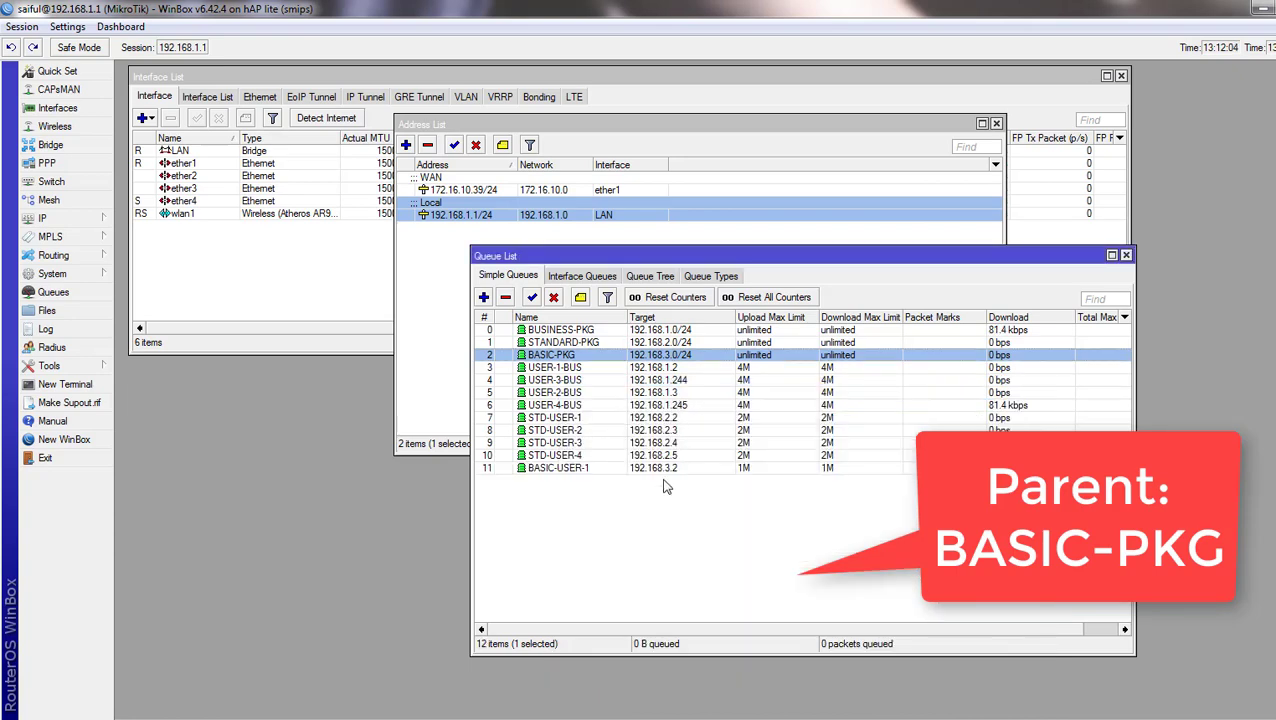
- Copy the BASIC-USER-1 queue to add BASIC-USER-2 (192.168.3.2), BASIC-USER-3 (192.168.3.4) and BASIC-USER-4 (192.168.3.5)
{"action": "left_click", "coordinate": [585, 470]}
{"action": "double_click", "coordinate": [585, 470]}
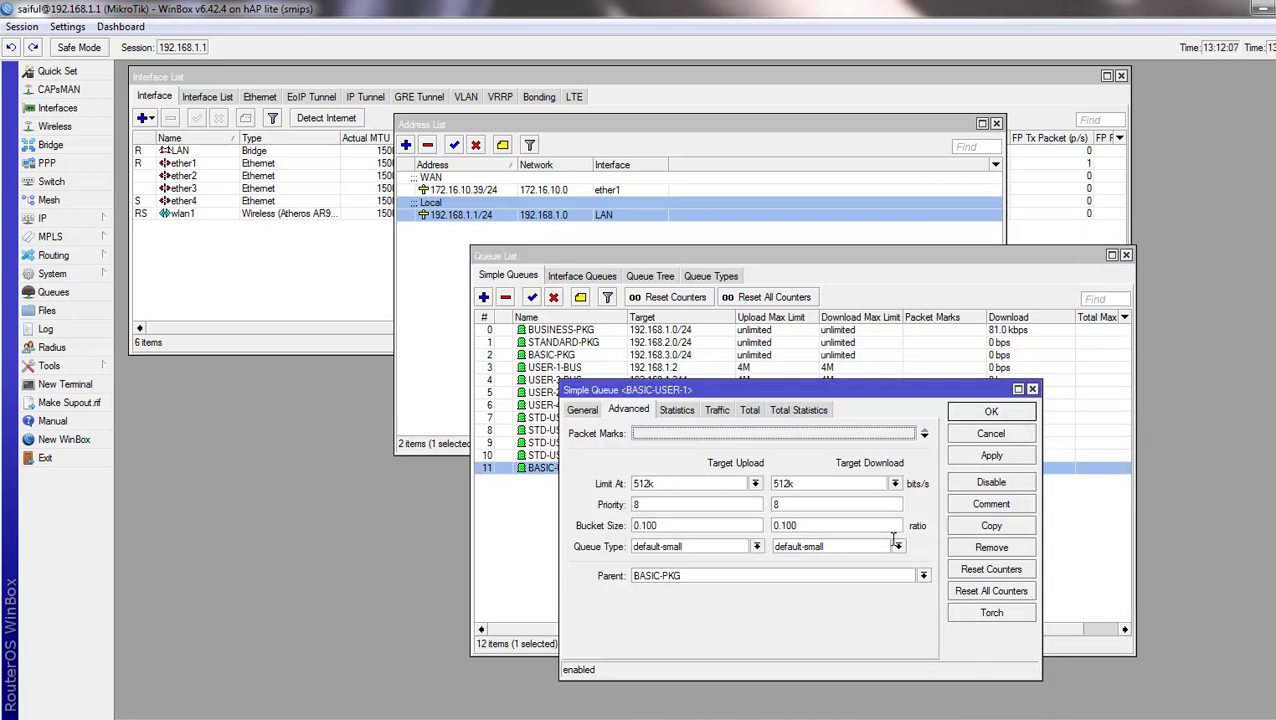
{"action": "left_click", "coordinate": [958, 530]}
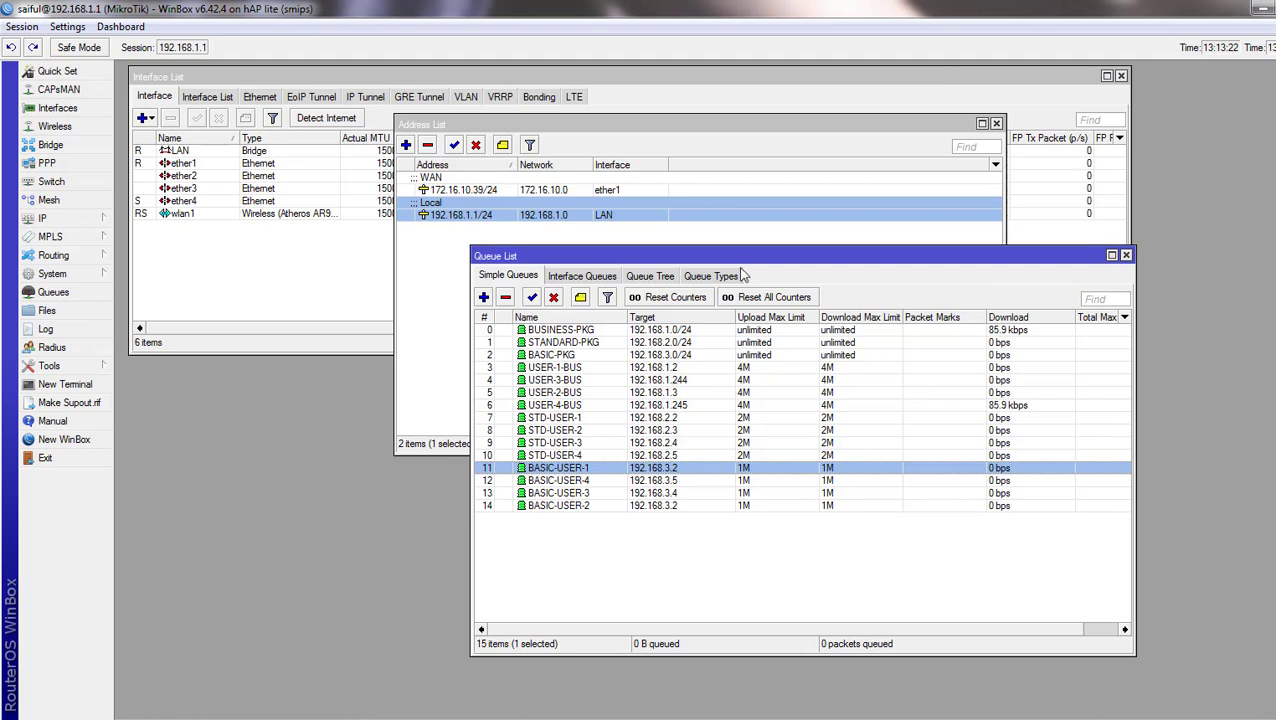
- Switch to the bandwidth package document in Word and review the Business Package's IP block and committed bandwidth calculation
{"action": "left_click", "coordinate": [698, 330]}
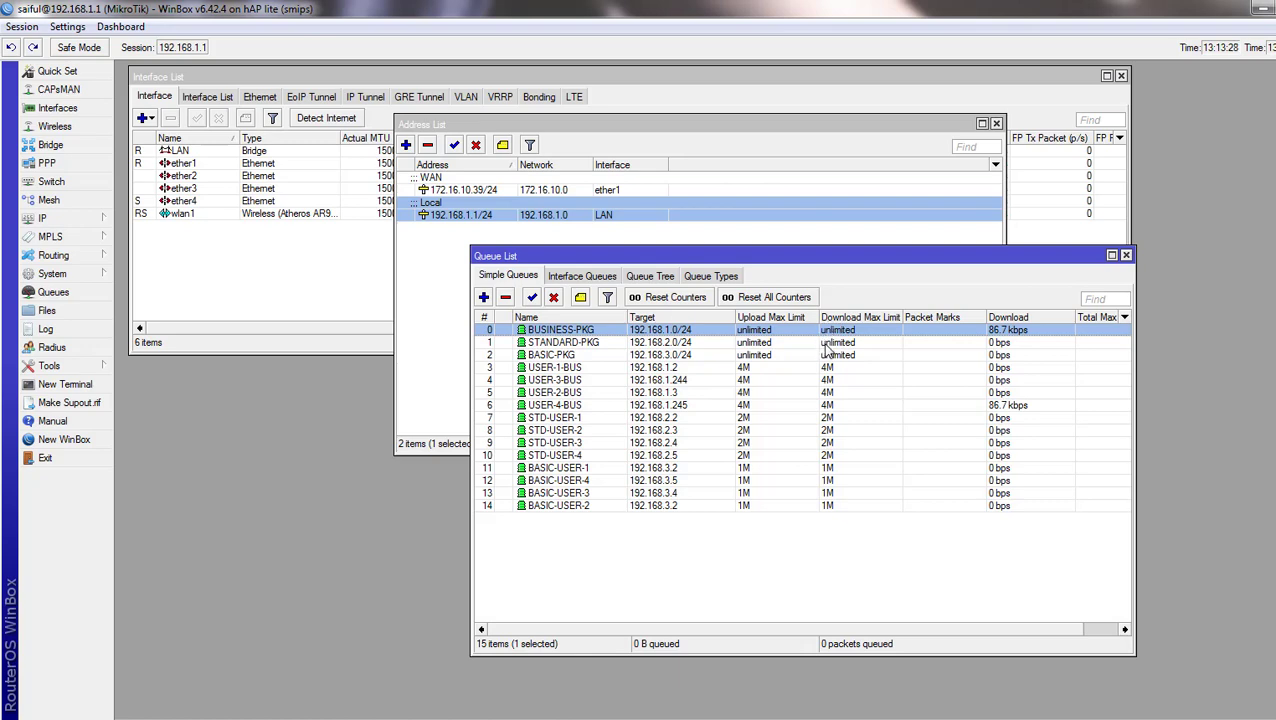
{"action": "key", "text": "alt+Tab"}
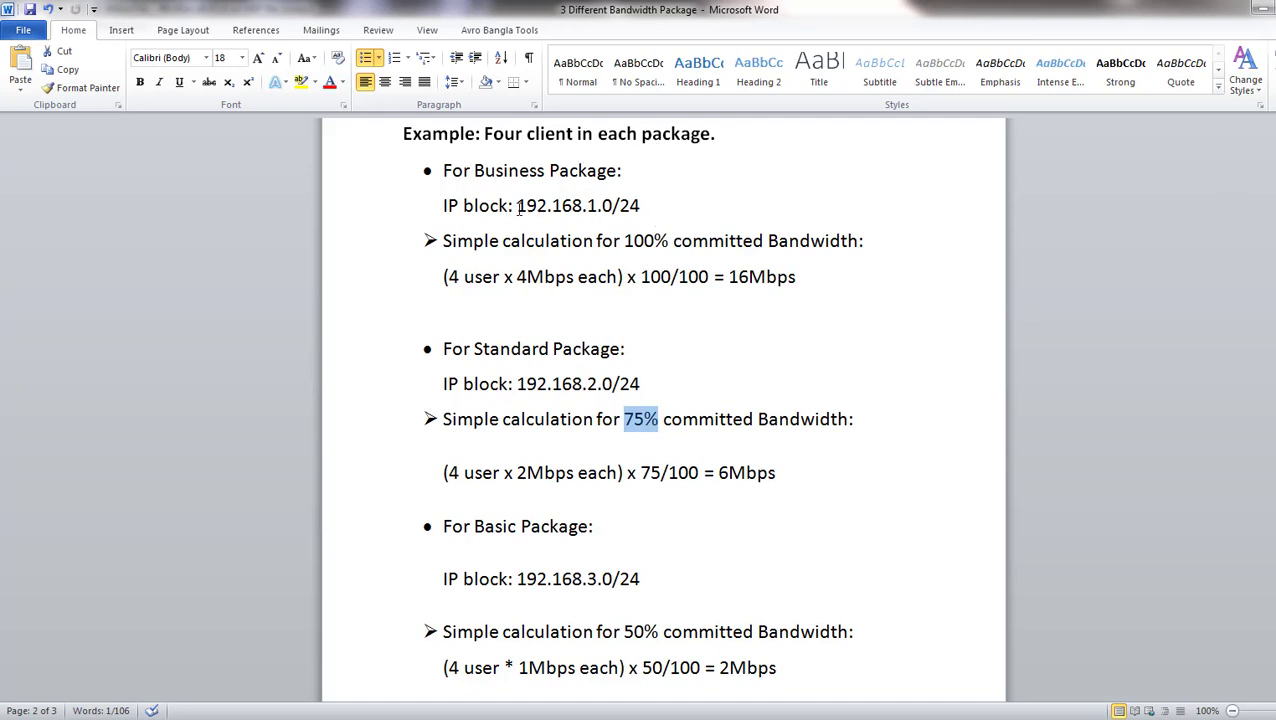
{"action": "left_click_drag", "start_coordinate": [516, 206], "coordinate": [643, 210]}
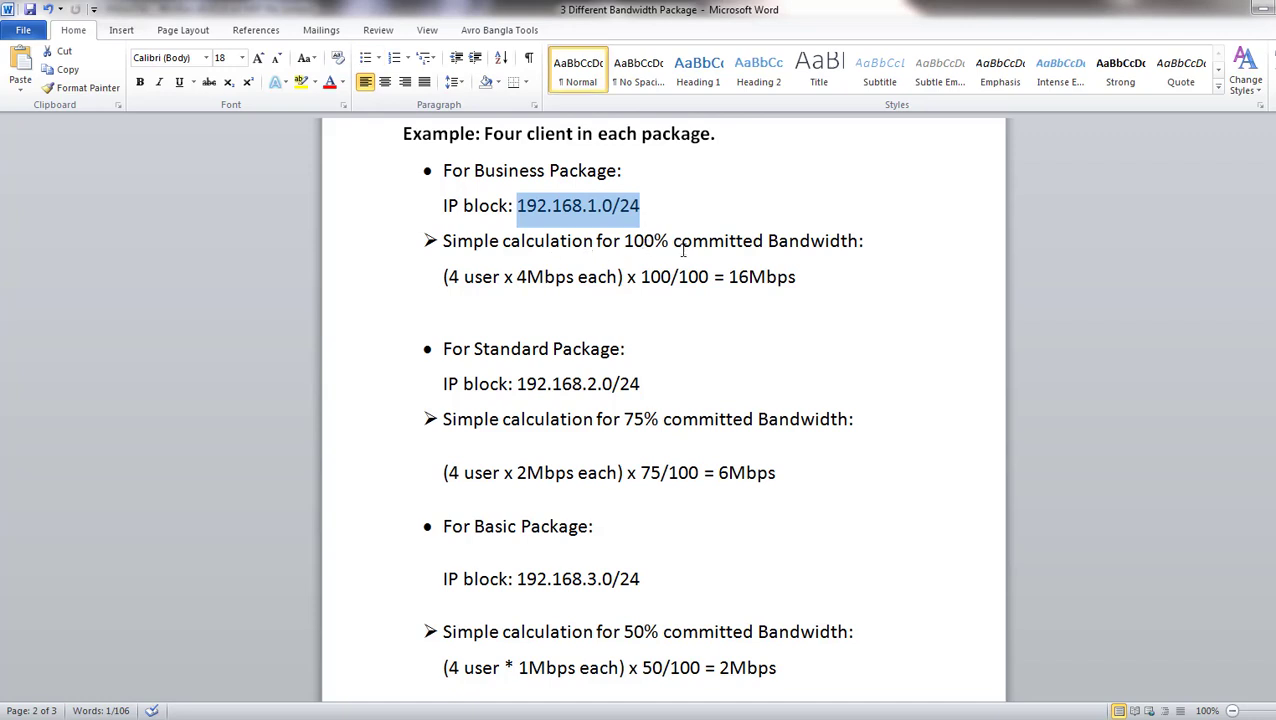
{"action": "left_click_drag", "start_coordinate": [624, 241], "coordinate": [843, 273]}
{"action": "left_click", "coordinate": [583, 305]}
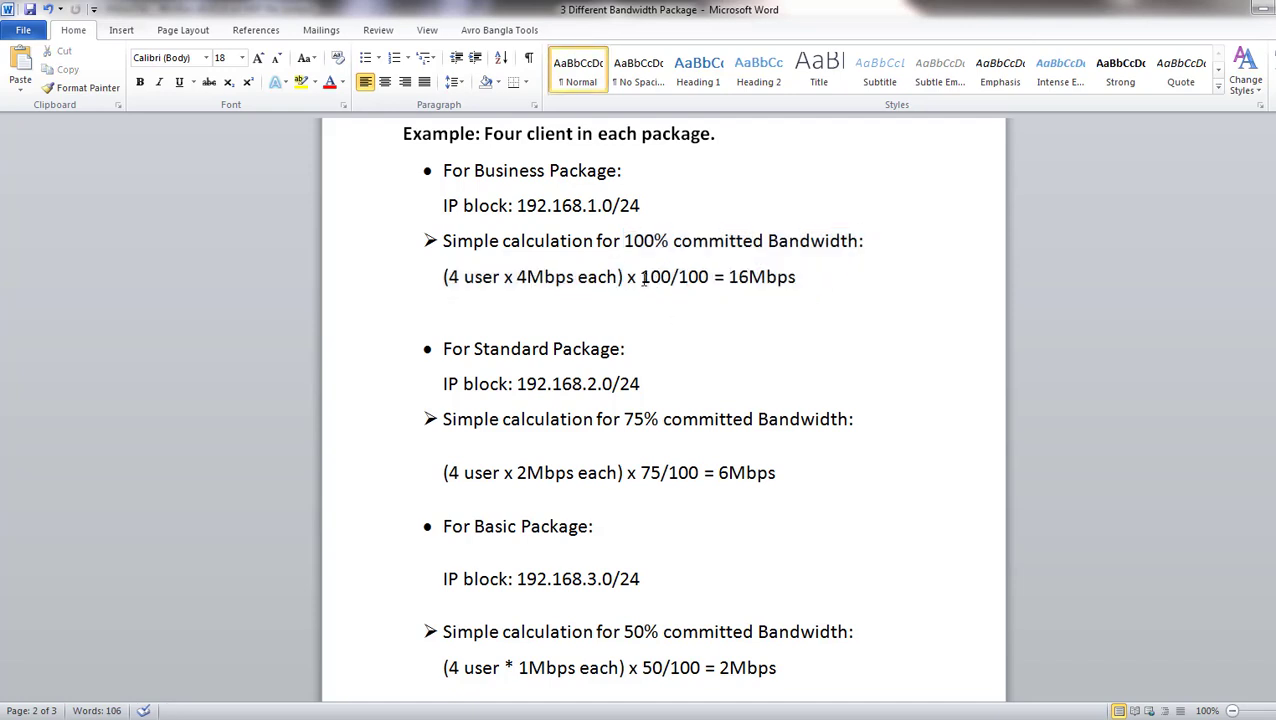
{"action": "left_click_drag", "start_coordinate": [641, 277], "coordinate": [797, 277]}
{"action": "left_click_drag", "start_coordinate": [448, 277], "coordinate": [503, 277]}
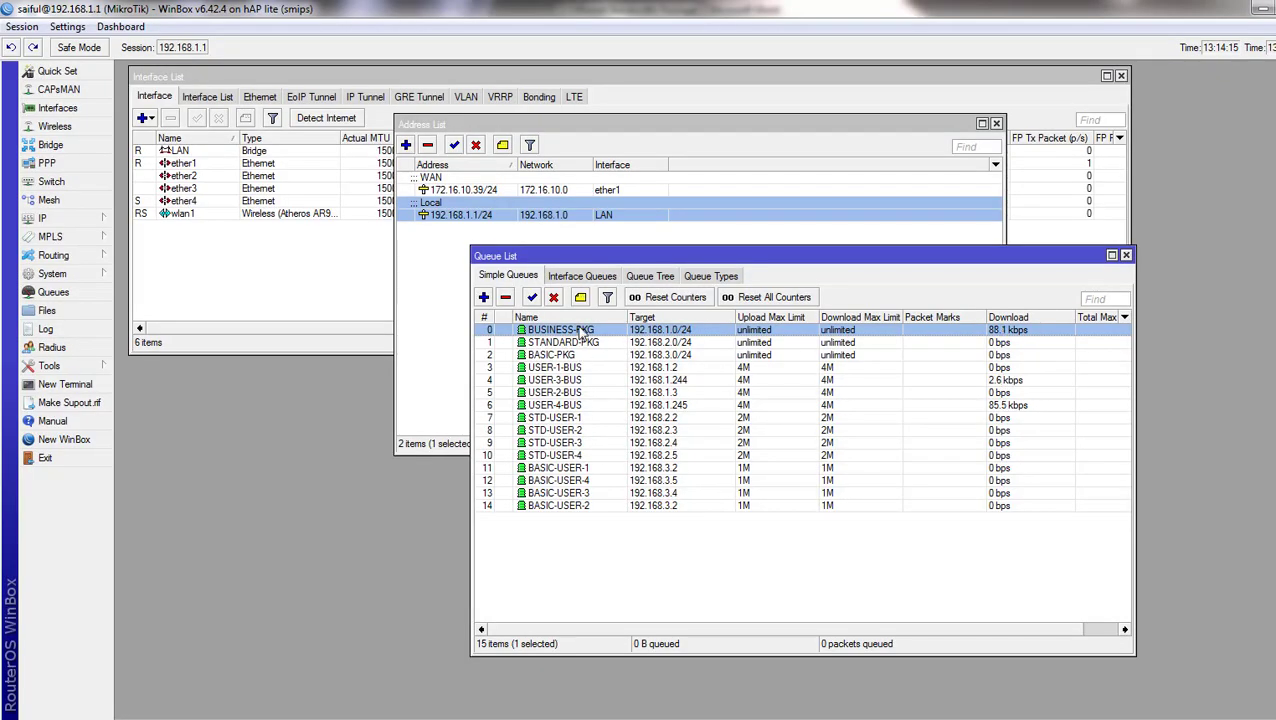
- Set the Max Limit of the BUSINESS-PKG parent queue to 16M for both upload and download
{"action": "double_click", "coordinate": [583, 331]}
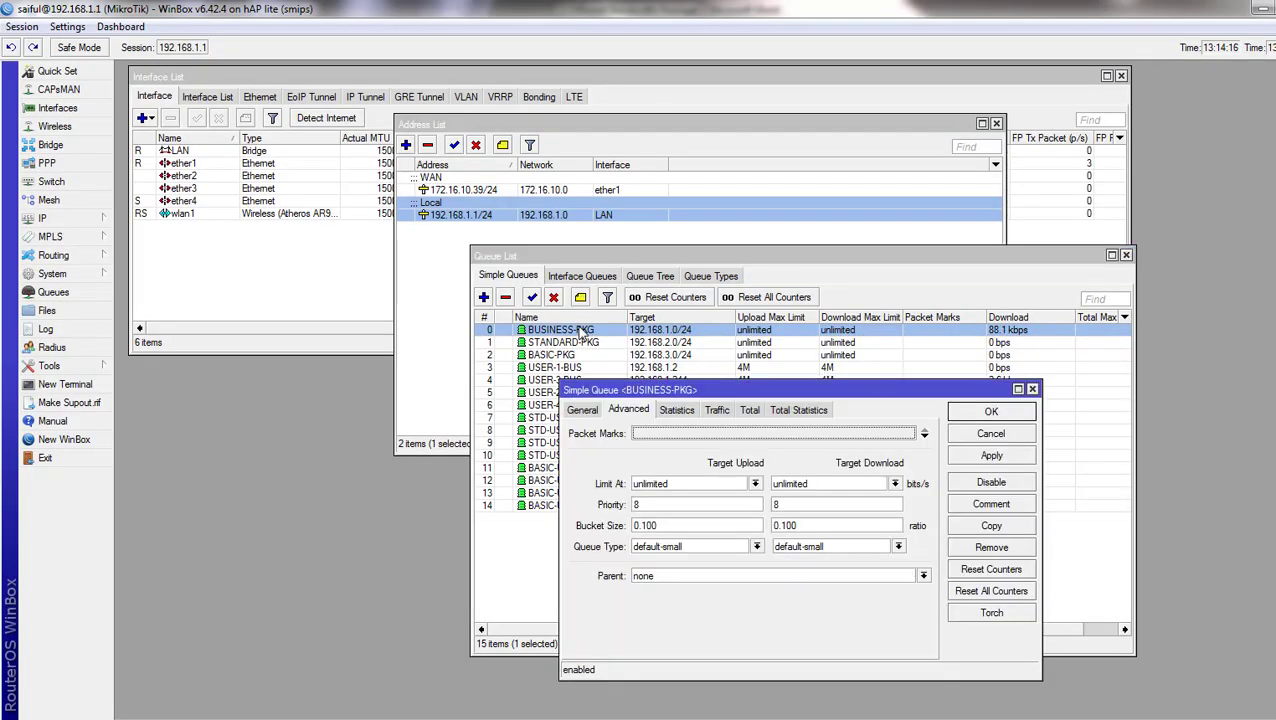
{"action": "left_click", "coordinate": [583, 413]}
{"action": "left_click", "coordinate": [759, 527]}
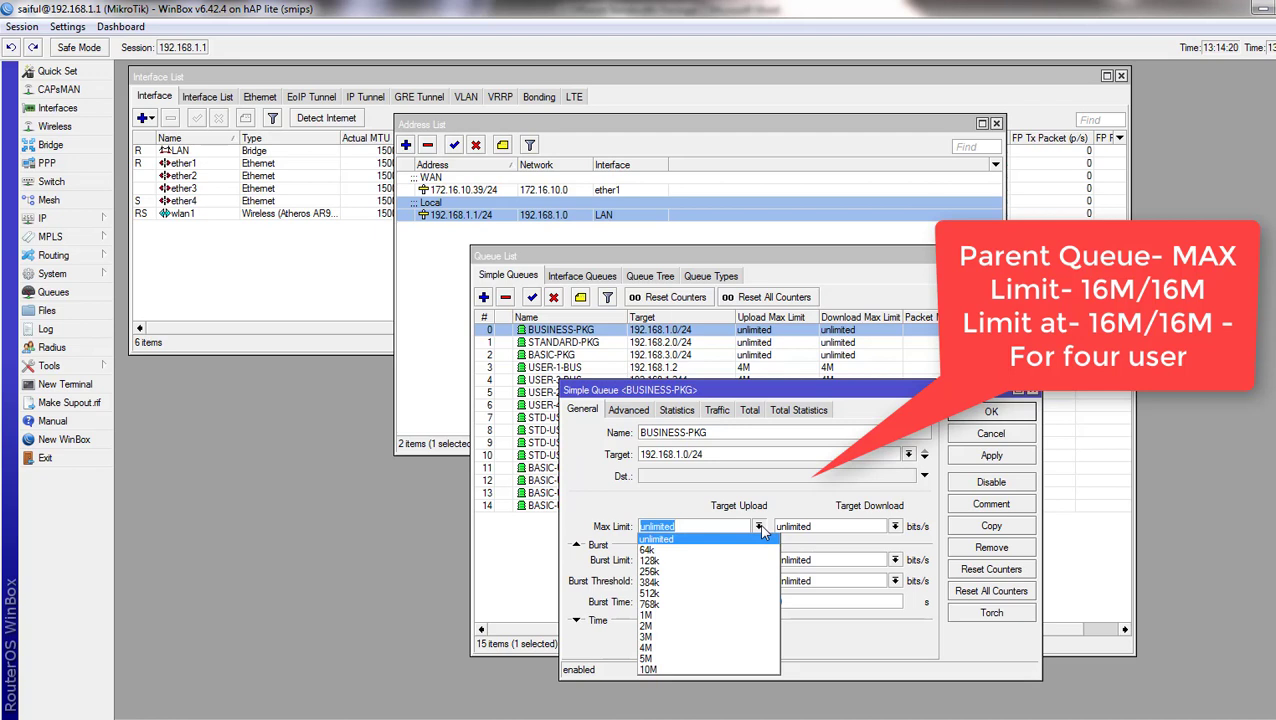
{"action": "left_click", "coordinate": [735, 539]}
{"action": "type", "text": "1"}
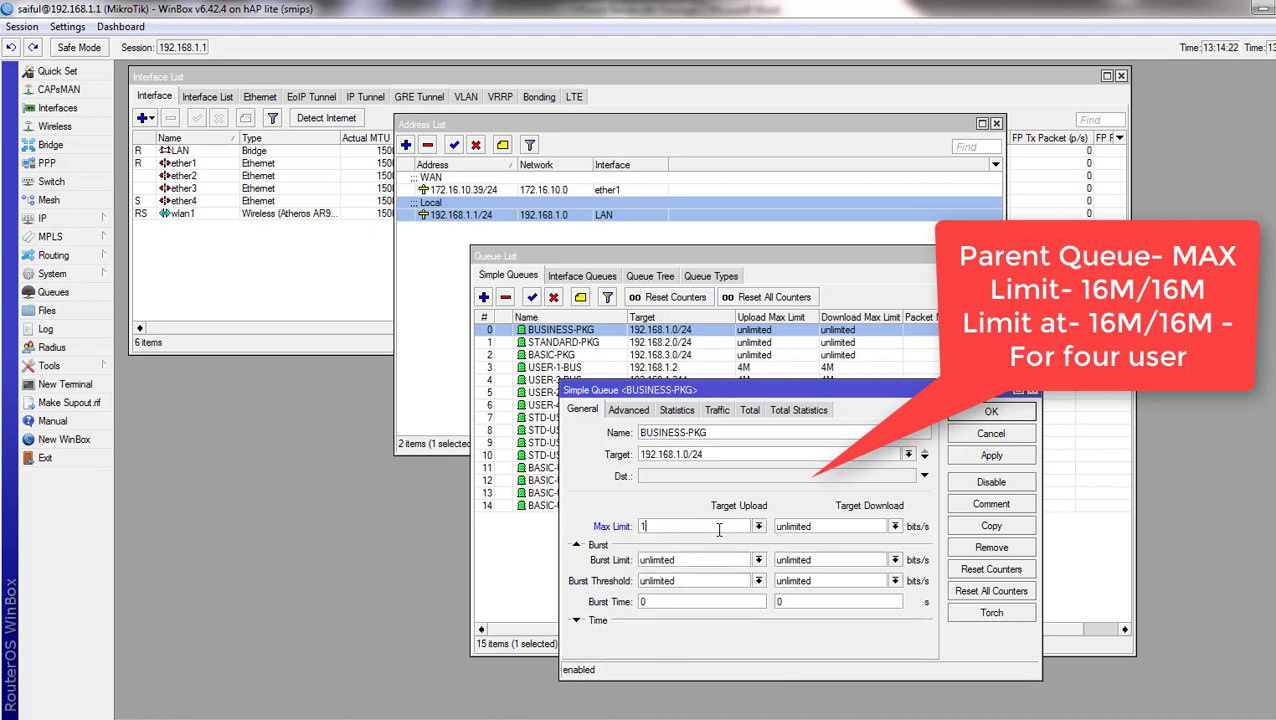
{"action": "type", "text": "6M"}
{"action": "key", "text": "Tab"}
{"action": "type", "text": "16M"}
- Set the Limit At of the BUSINESS-PKG queue to 16M for both upload and download, and save the queue
{"action": "left_click", "coordinate": [622, 412]}
{"action": "double_click", "coordinate": [673, 484]}
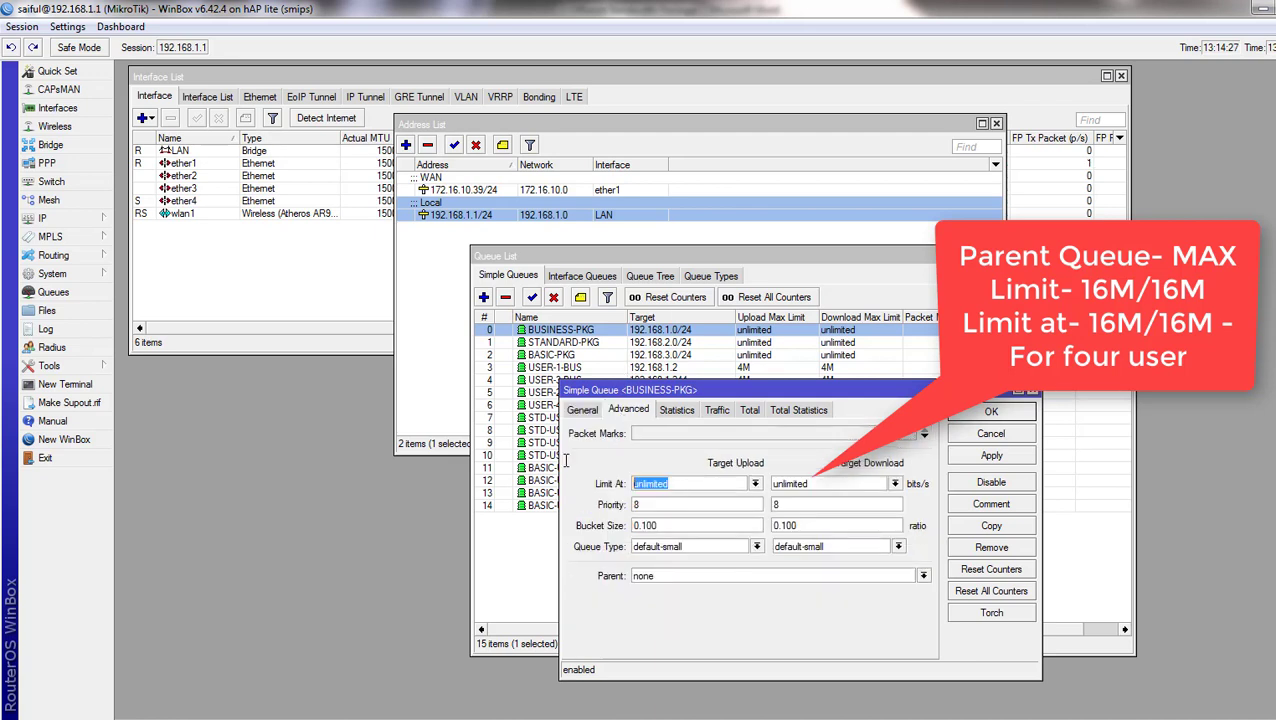
{"action": "type", "text": "16M"}
{"action": "key", "text": "Tab"}
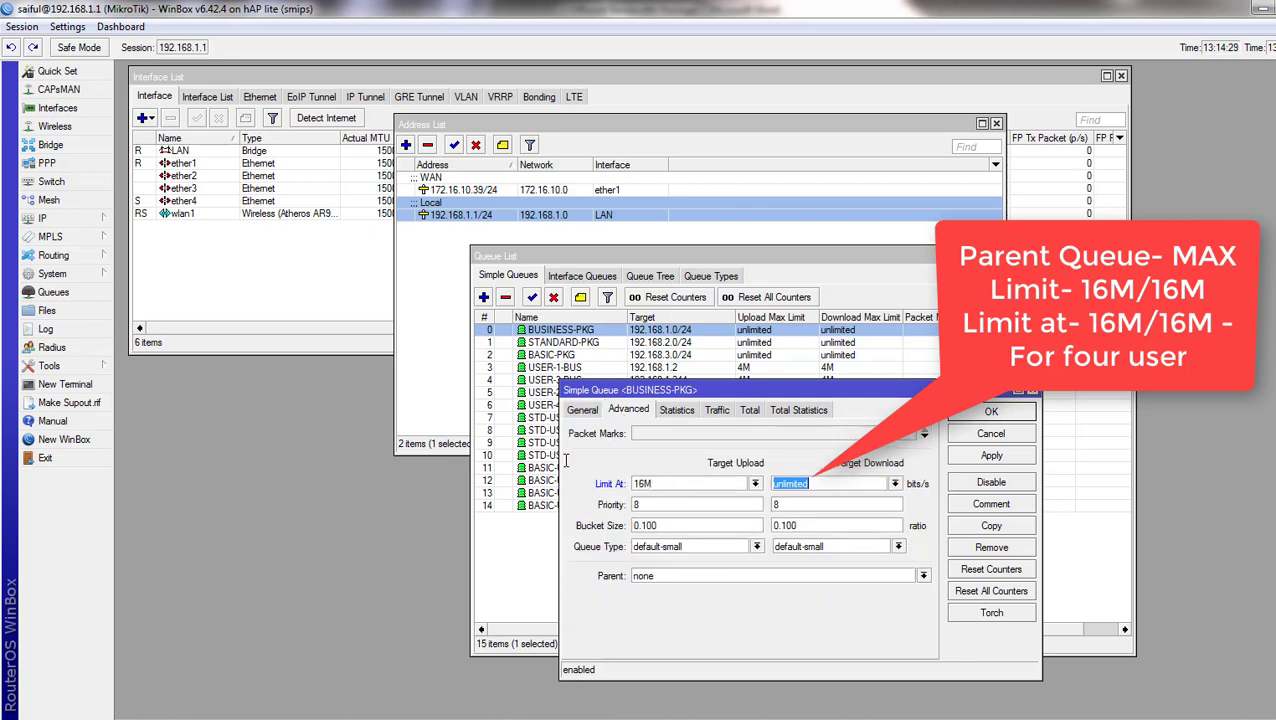
{"action": "type", "text": "16M"}
{"action": "left_click", "coordinate": [969, 411]}
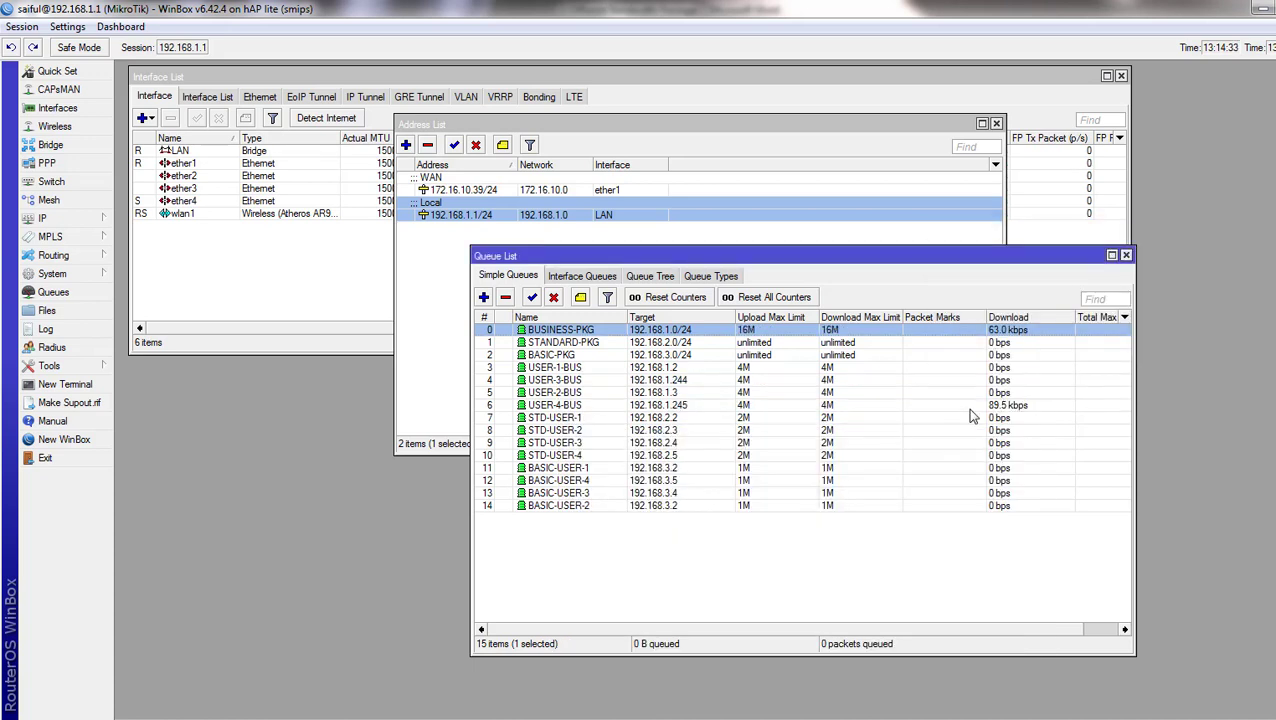
- Switch to the bandwidth package document in Word and review the Standard Package's committed bandwidth calculation
{"action": "key", "text": "alt+Tab"}
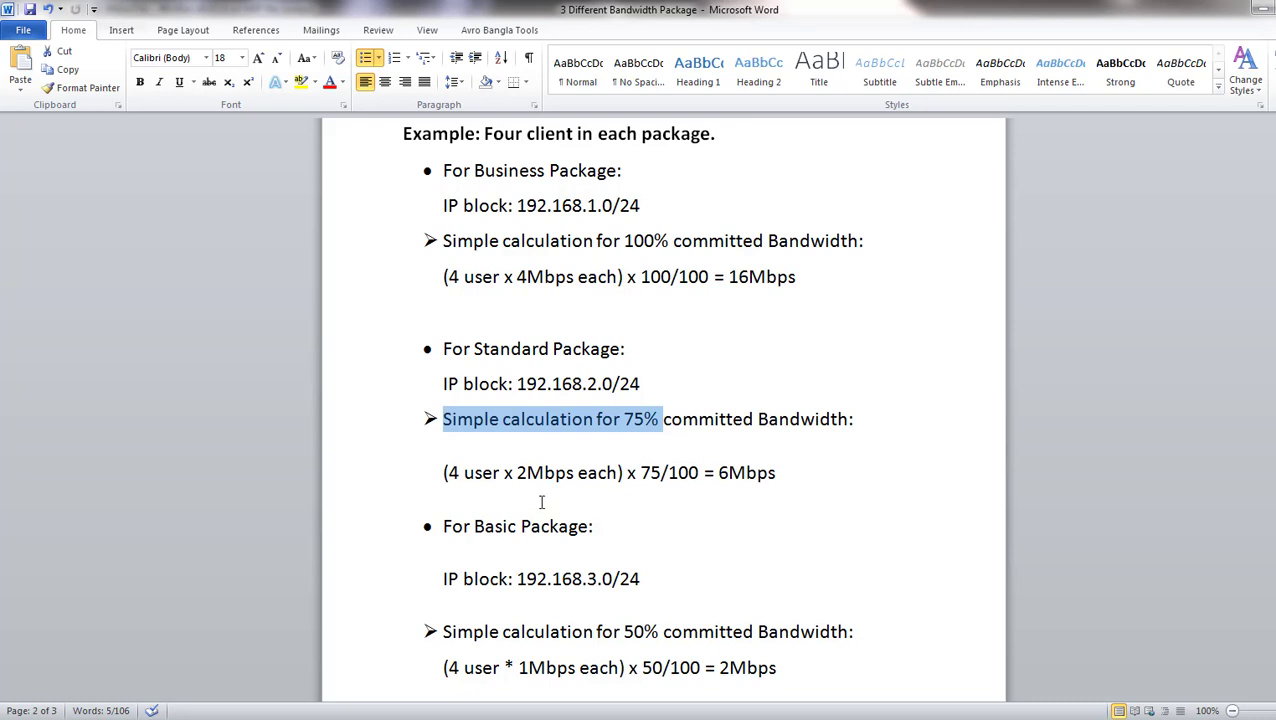
{"action": "left_click_drag", "start_coordinate": [452, 472], "coordinate": [530, 490]}
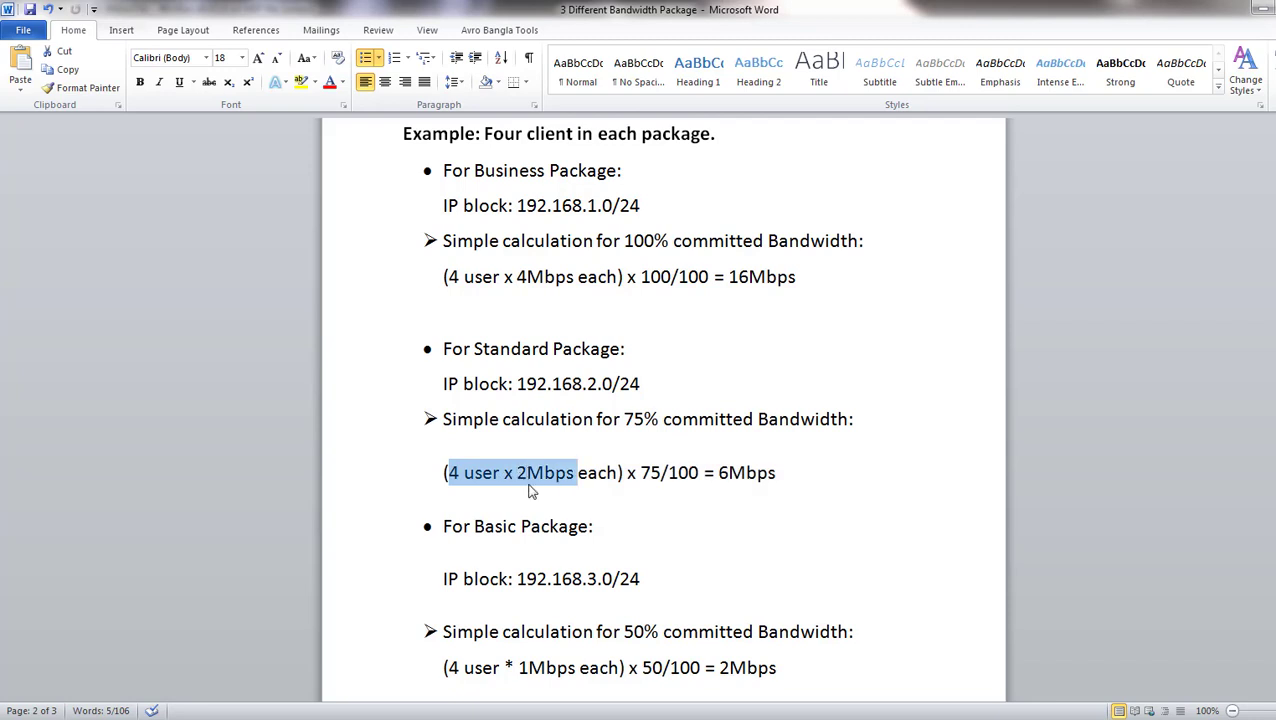
{"action": "left_click", "coordinate": [528, 472]}
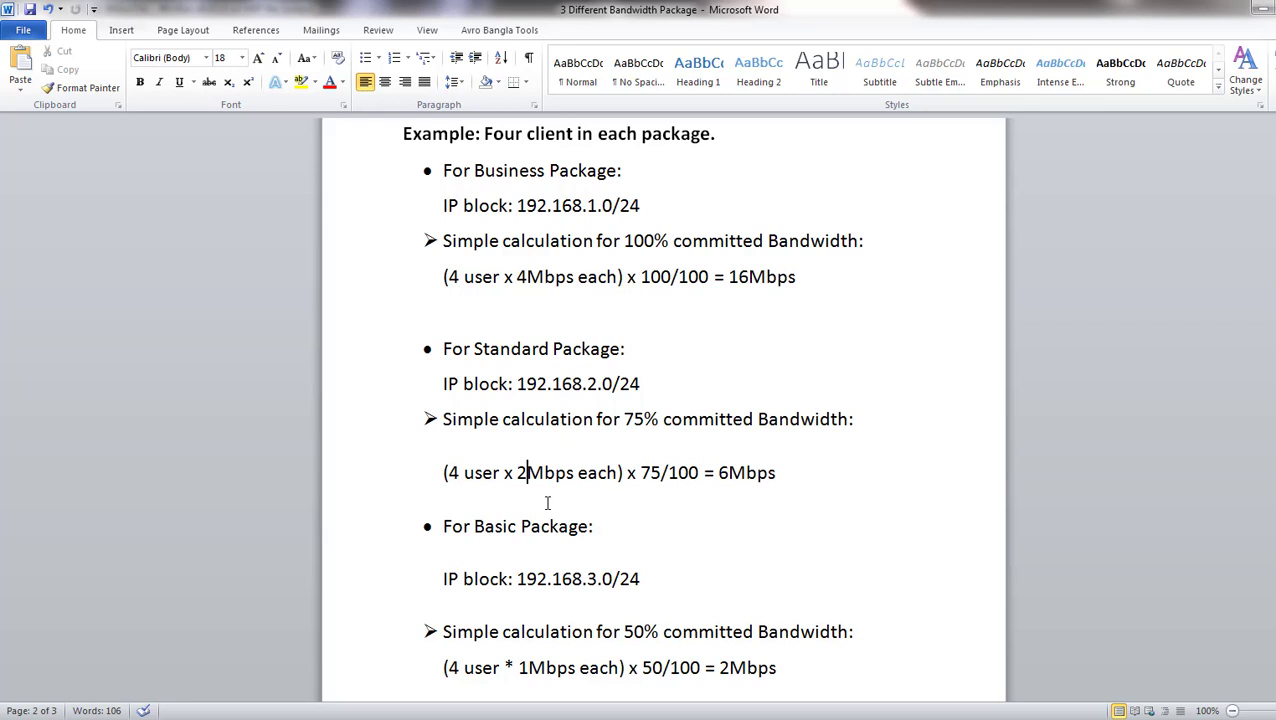
{"action": "left_click", "coordinate": [718, 473]}
{"action": "left_click_drag", "start_coordinate": [718, 473], "coordinate": [776, 474]}
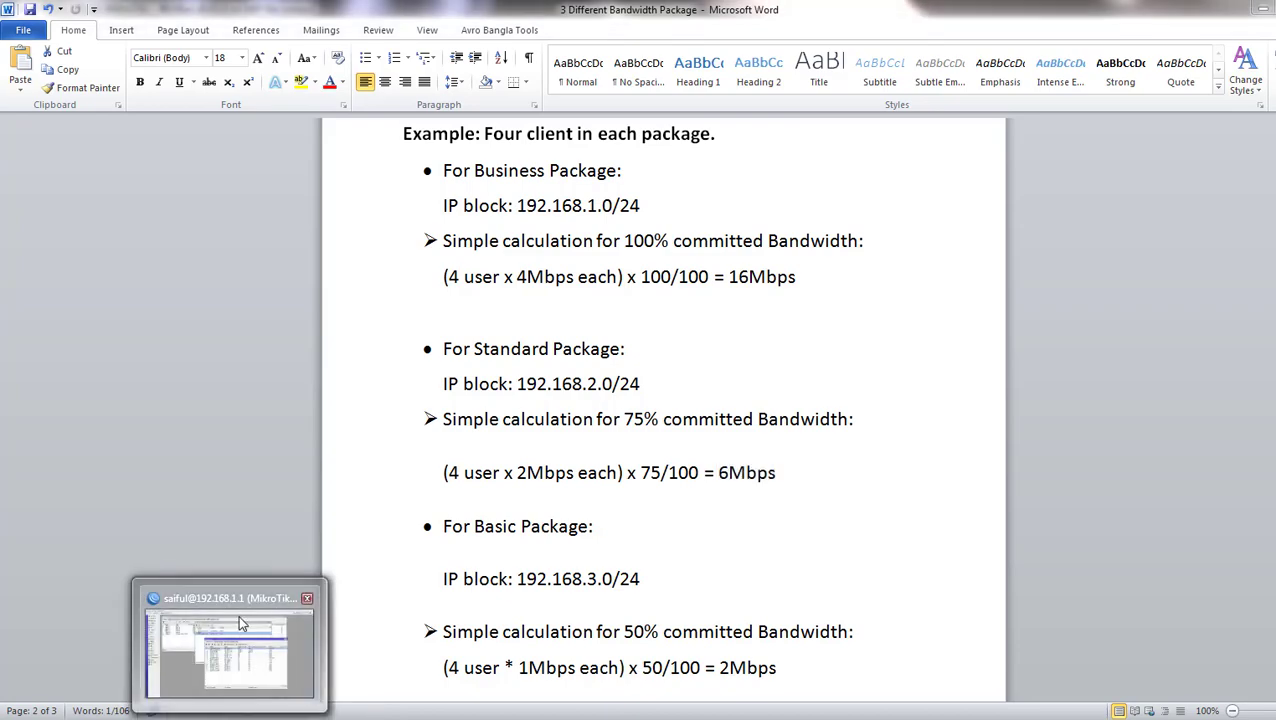
- Return to WinBox and set the Max Limit of the STANDARD-PKG parent queue to 6M for both upload and download
{"action": "left_click", "coordinate": [250, 630]}
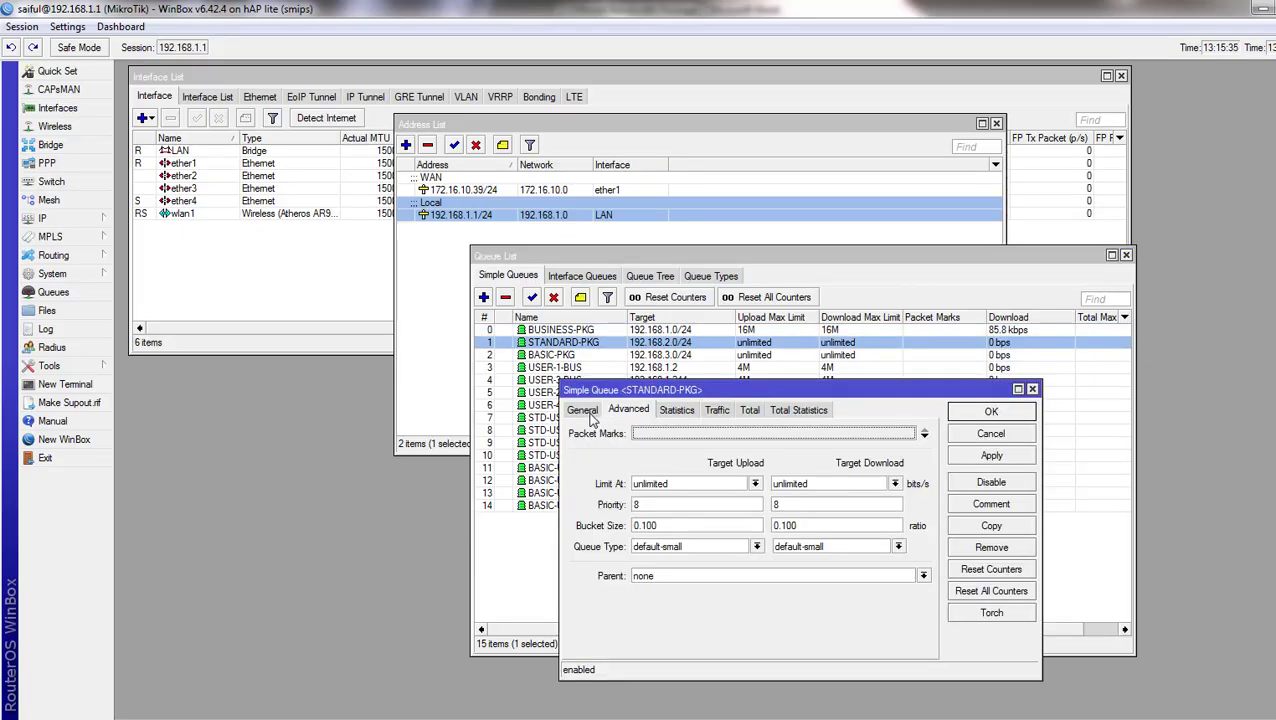
{"action": "left_click", "coordinate": [588, 412]}
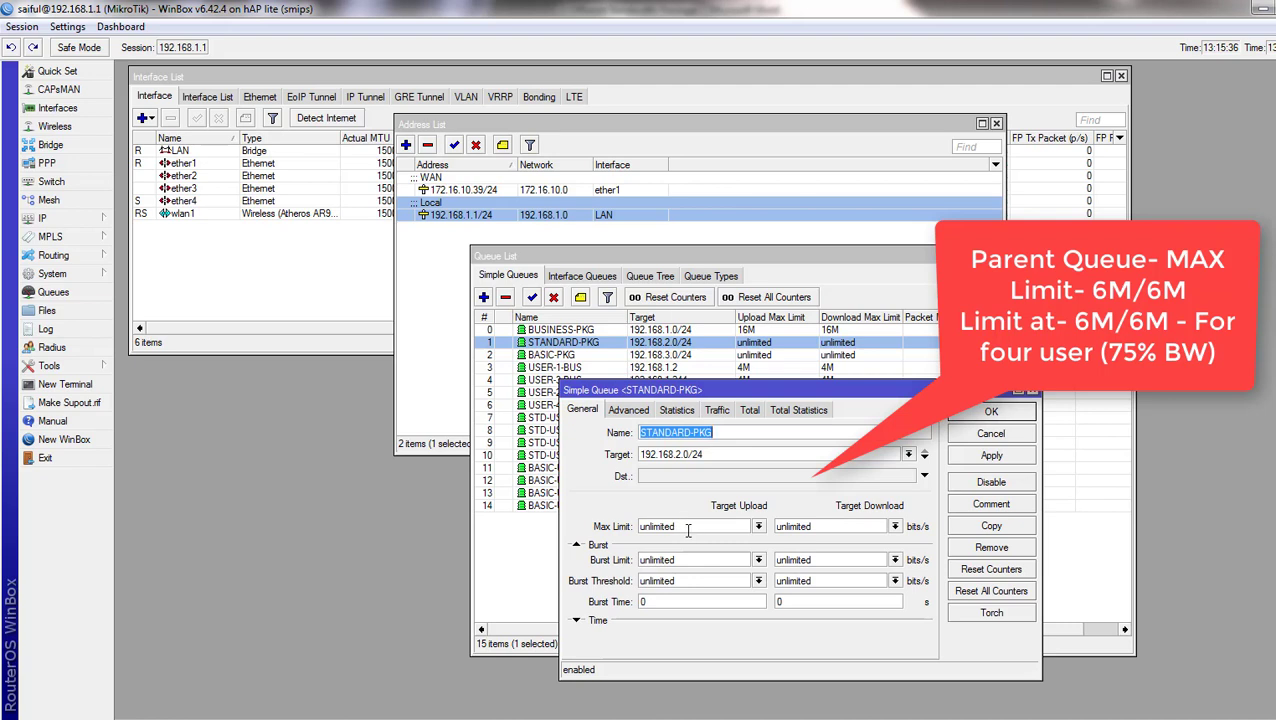
{"action": "left_click_drag", "start_coordinate": [688, 531], "coordinate": [585, 524]}
{"action": "type", "text": "6M"}
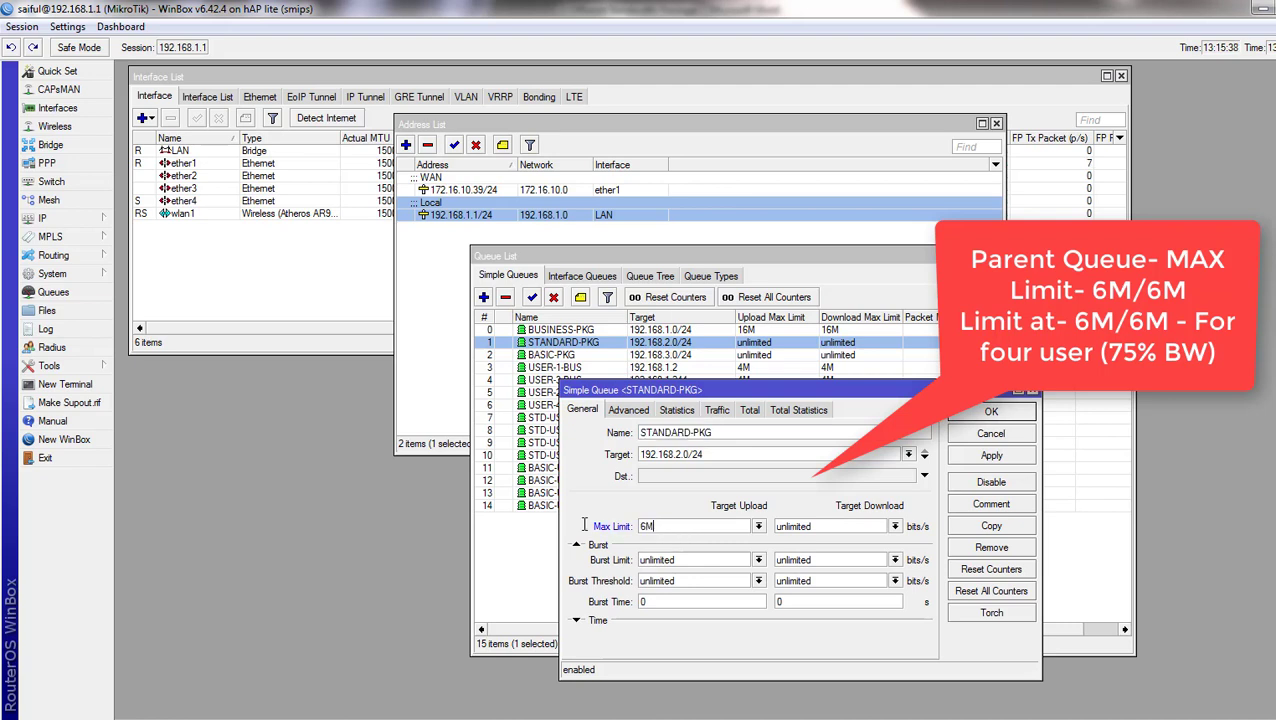
{"action": "key", "text": "Tab"}
{"action": "type", "text": "6"}
- Set the Limit At of the STANDARD-PKG queue to 6M for both upload and download, and save the queue
{"action": "left_click", "coordinate": [629, 410]}
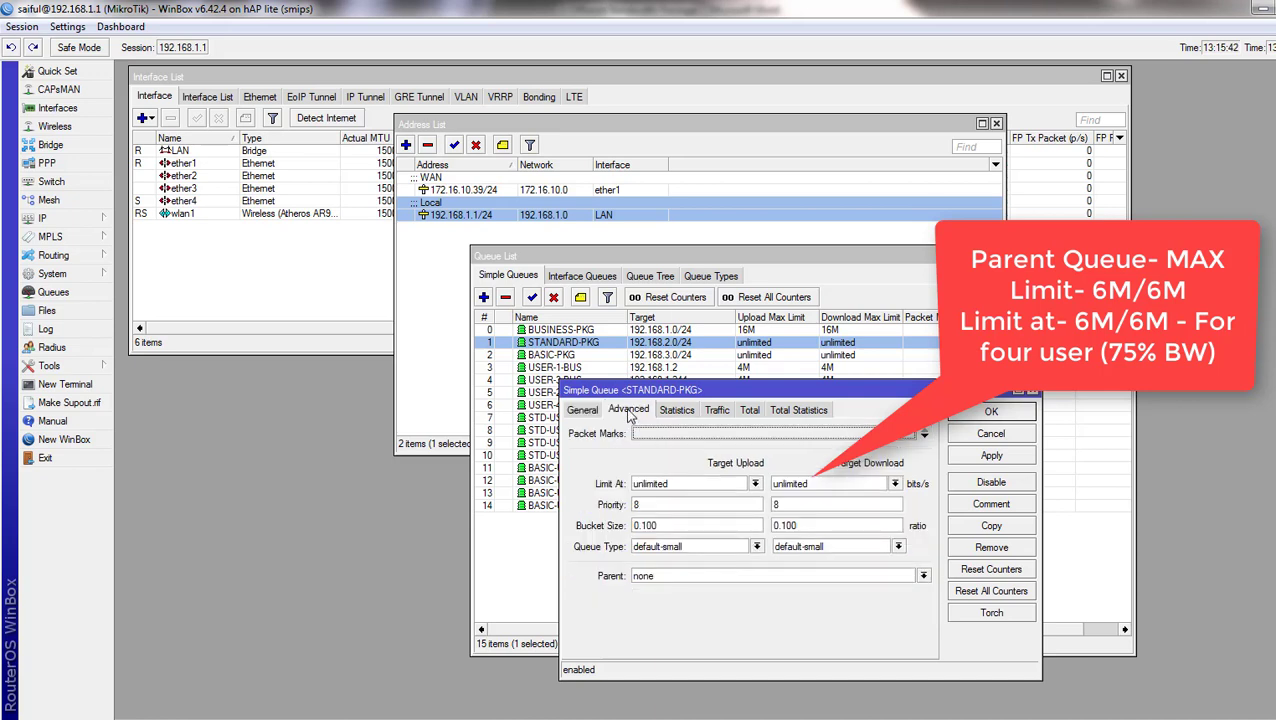
{"action": "double_click", "coordinate": [660, 482]}
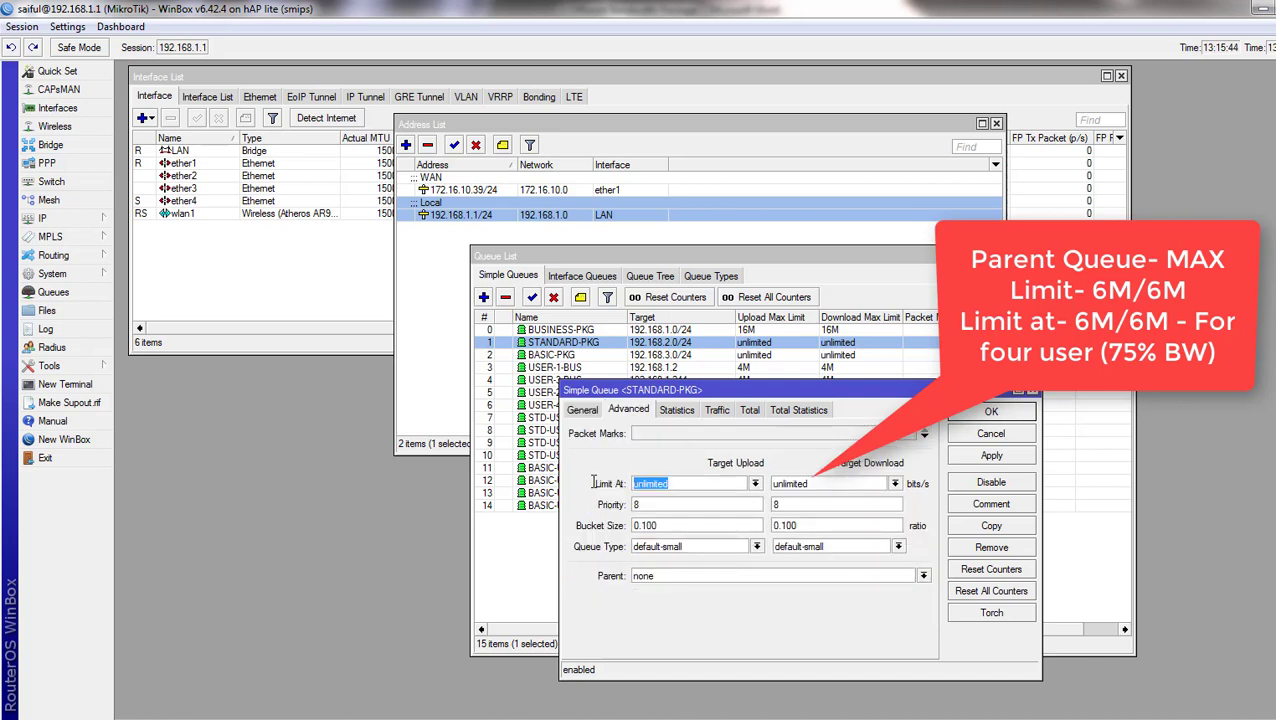
{"action": "type", "text": "6M"}
{"action": "key", "text": "Tab"}
{"action": "type", "text": "6M"}
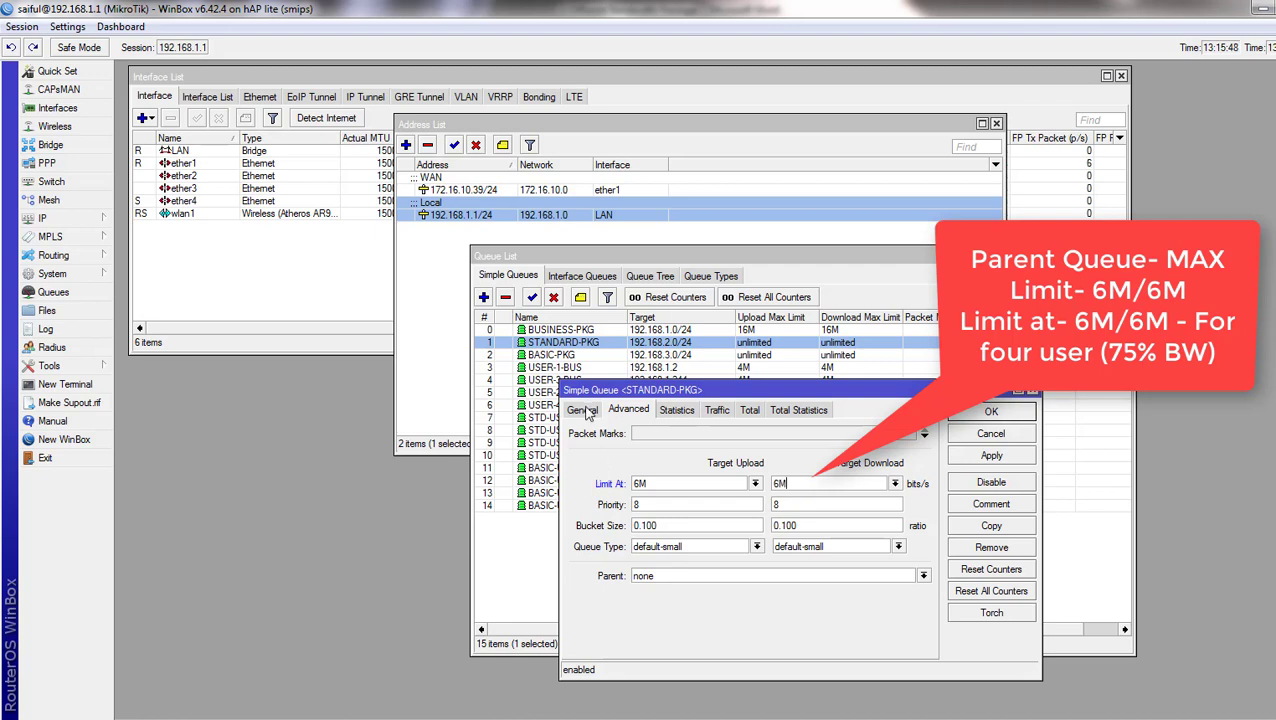
{"action": "left_click", "coordinate": [975, 413]}
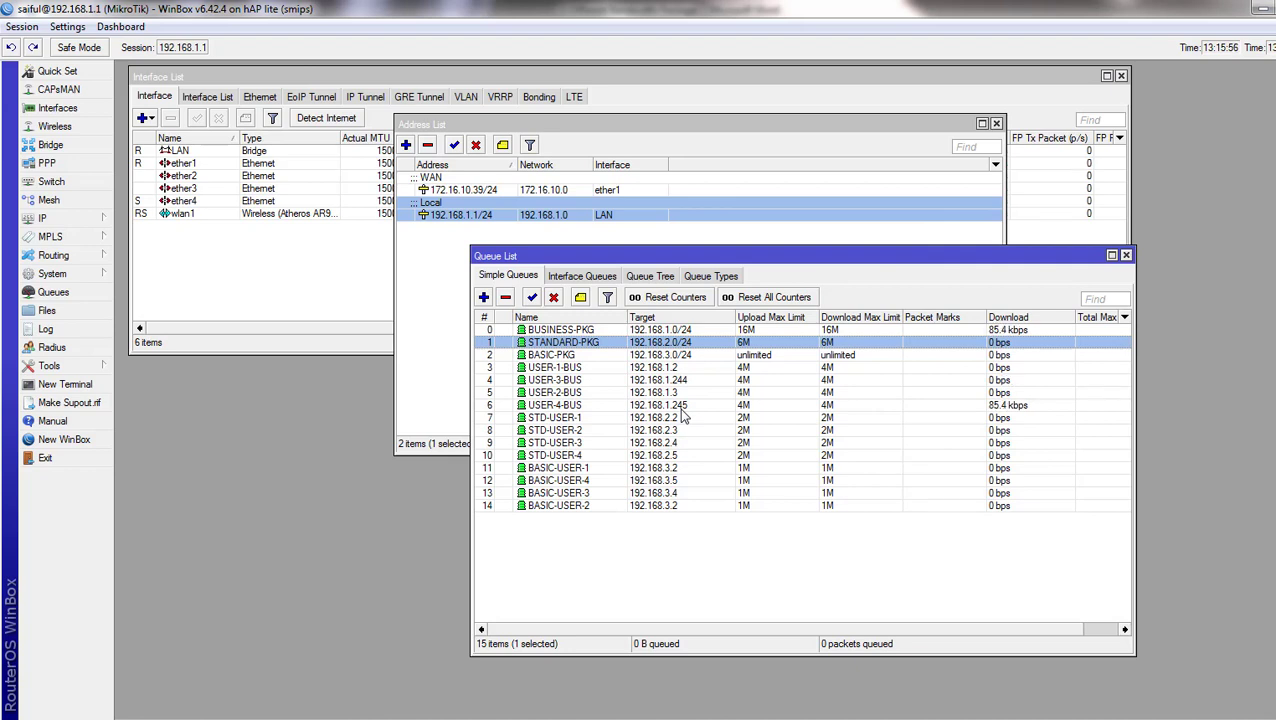
- Switch to the Word document and review the Basic Package's committed bandwidth calculation
{"action": "left_click", "coordinate": [577, 356]}
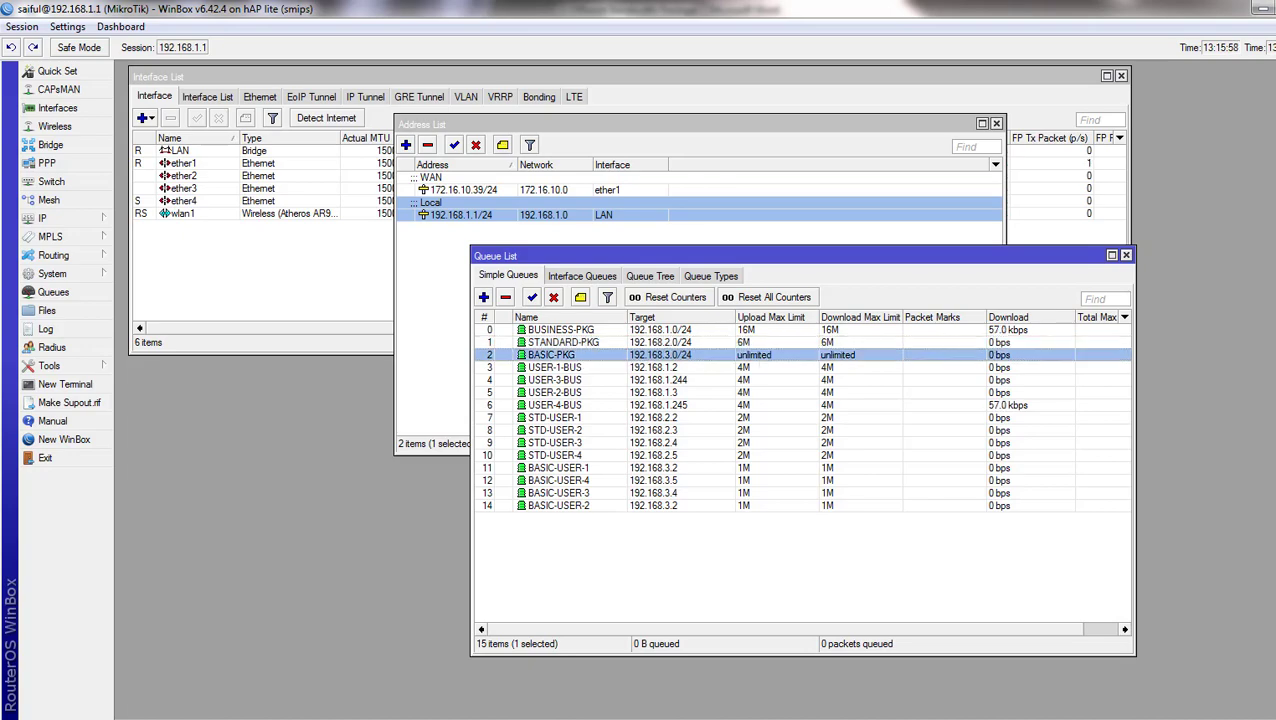
{"action": "key", "text": "alt+Tab"}
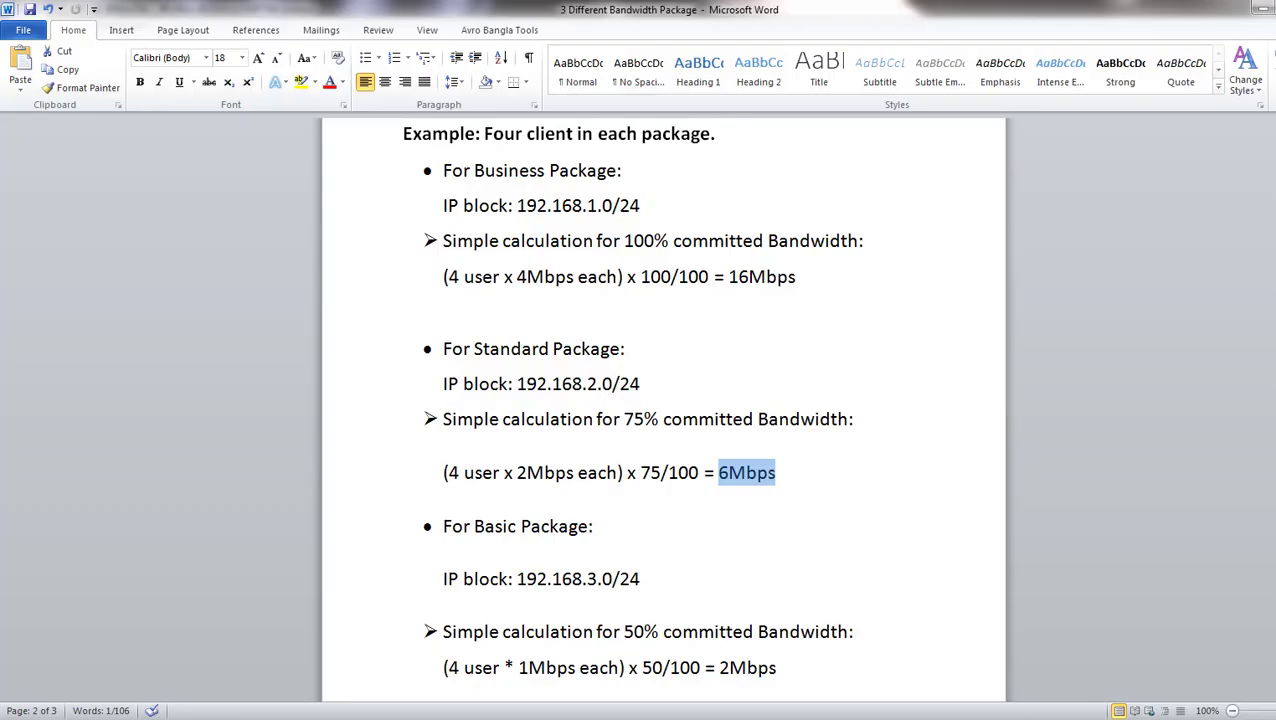
{"action": "scroll", "coordinate": [663, 400], "scroll_direction": "down", "scroll_amount": 3}
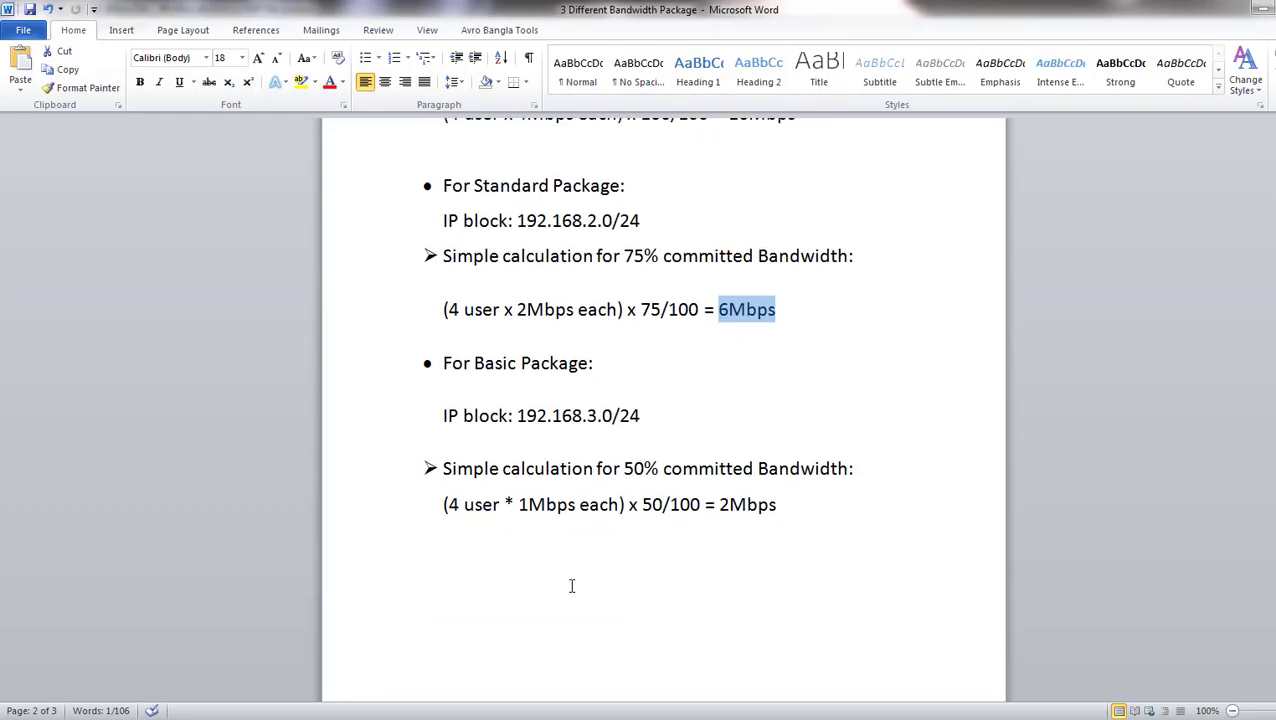
{"action": "left_click_drag", "start_coordinate": [448, 505], "coordinate": [531, 504]}
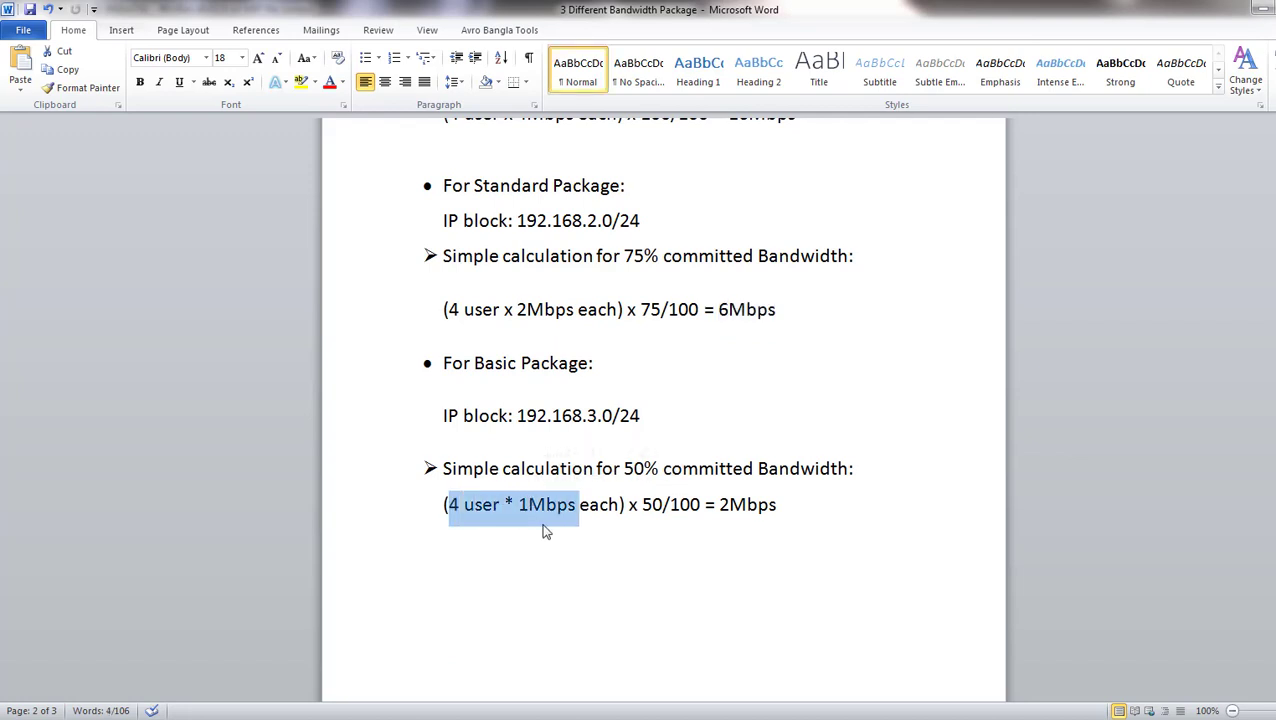
{"action": "left_click_drag", "start_coordinate": [642, 505], "coordinate": [780, 510]}
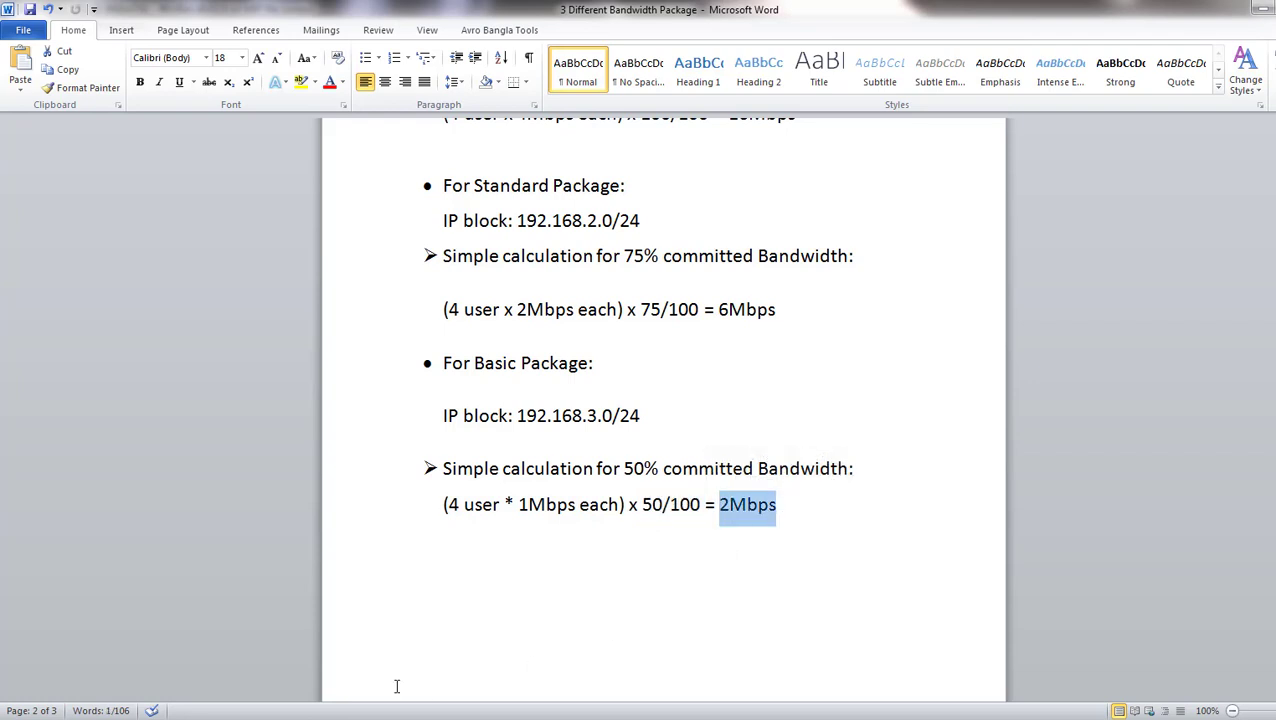
- Return to WinBox and set the Max Limit of the BASIC-PKG parent queue to 2M for both upload and download
{"action": "key", "text": "alt+Tab"}
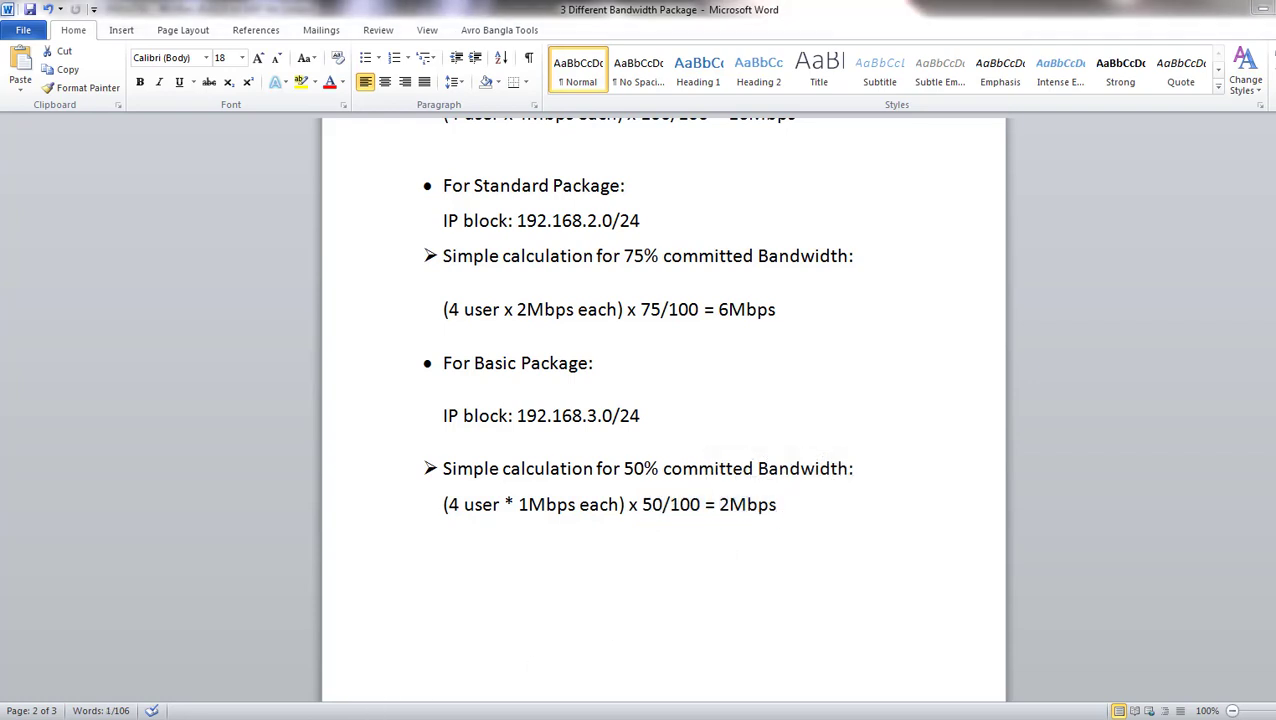
{"action": "double_click", "coordinate": [565, 356]}
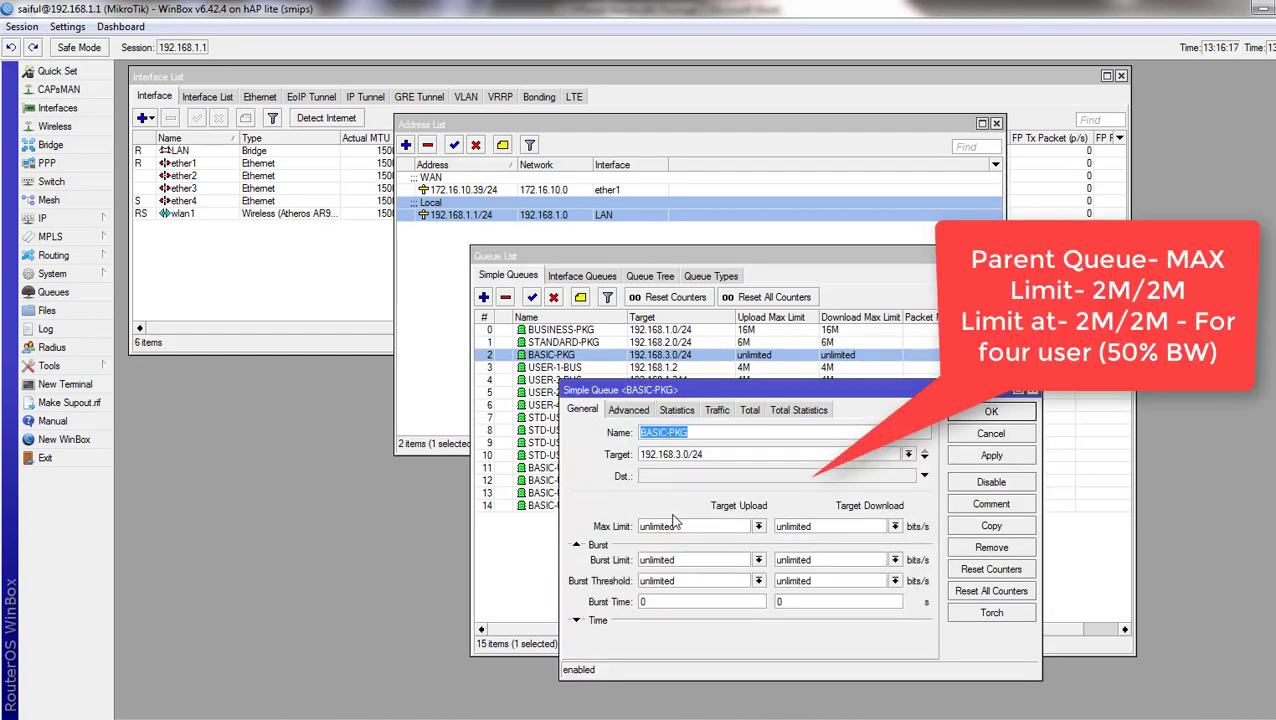
{"action": "double_click", "coordinate": [678, 526]}
{"action": "type", "text": "2M"}
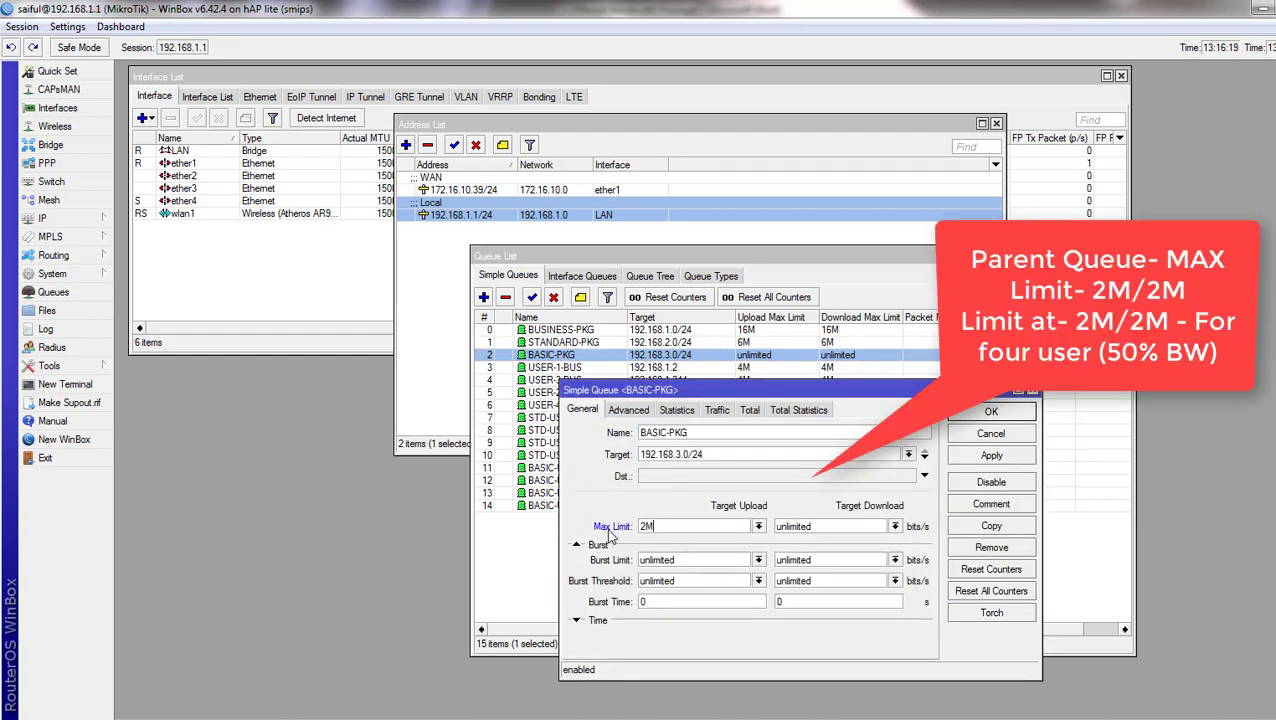
{"action": "key", "text": "Tab"}
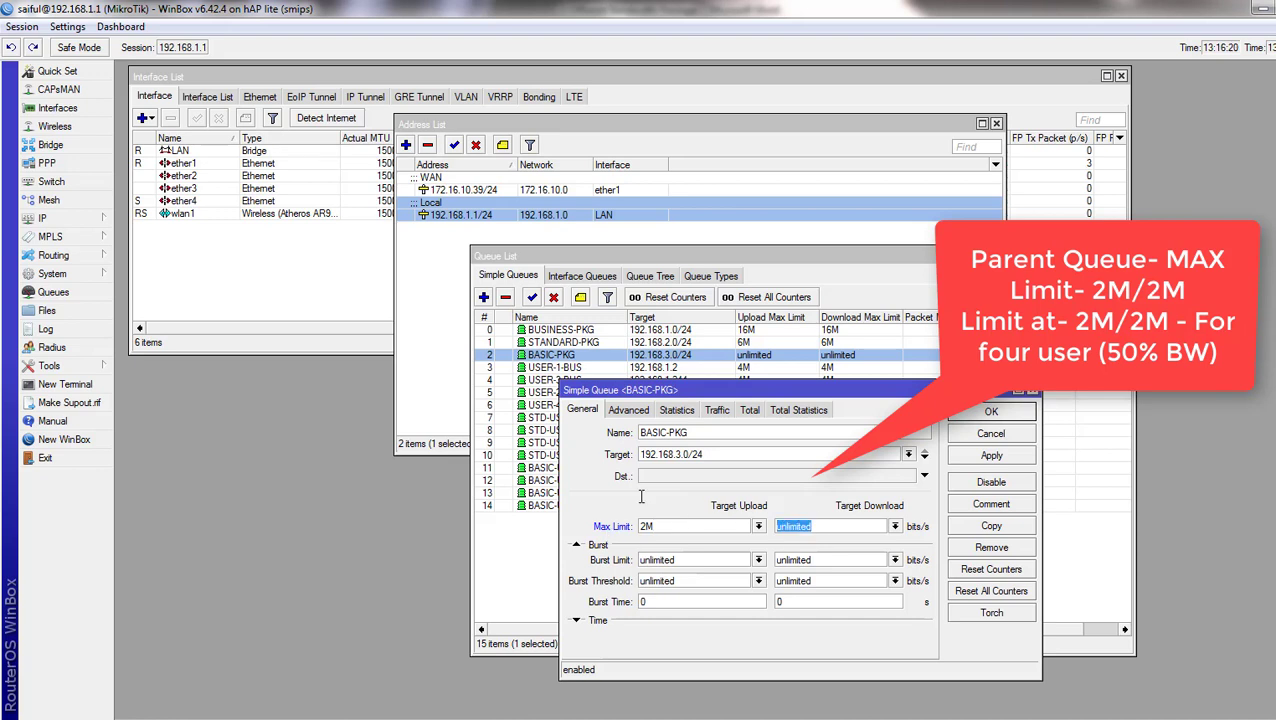
{"action": "type", "text": "2M"}
- Set the Limit At of the BASIC-PKG queue to 2M for both upload and download, and save the queue
{"action": "left_click", "coordinate": [633, 418]}
{"action": "double_click", "coordinate": [652, 483]}
{"action": "type", "text": "2"}
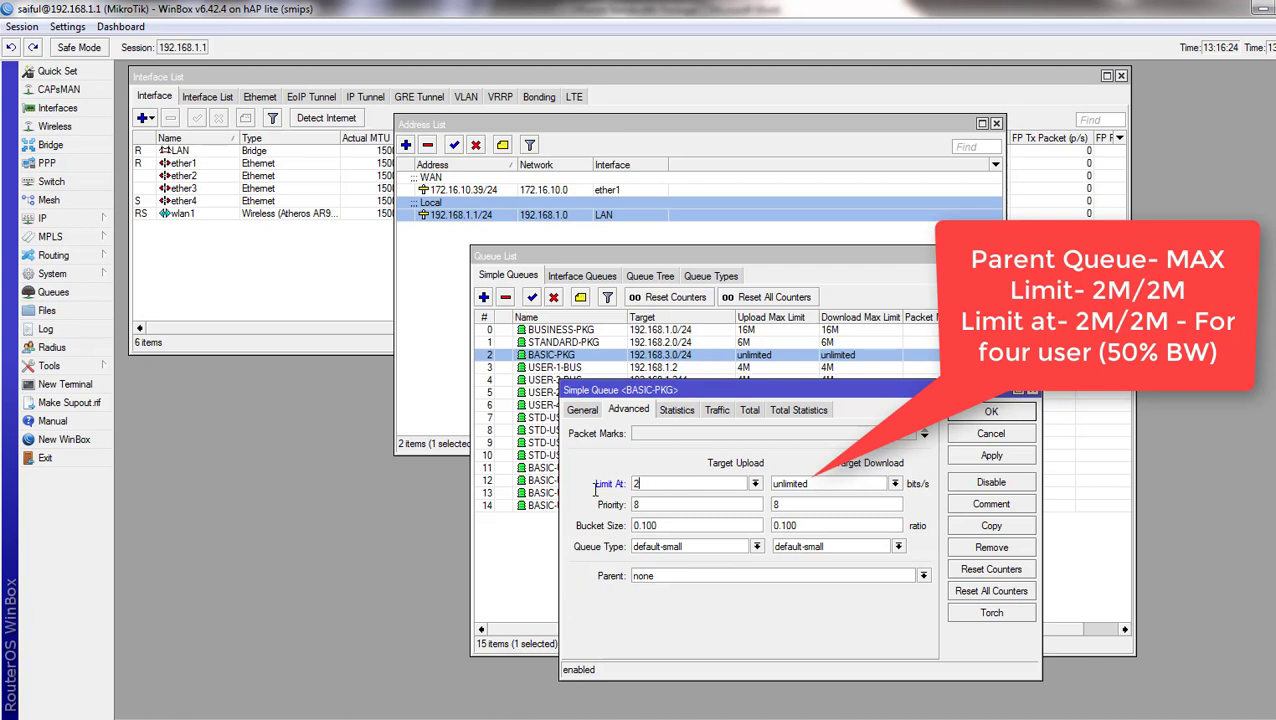
{"action": "double_click", "coordinate": [807, 484]}
{"action": "key", "text": "BackSpace"}
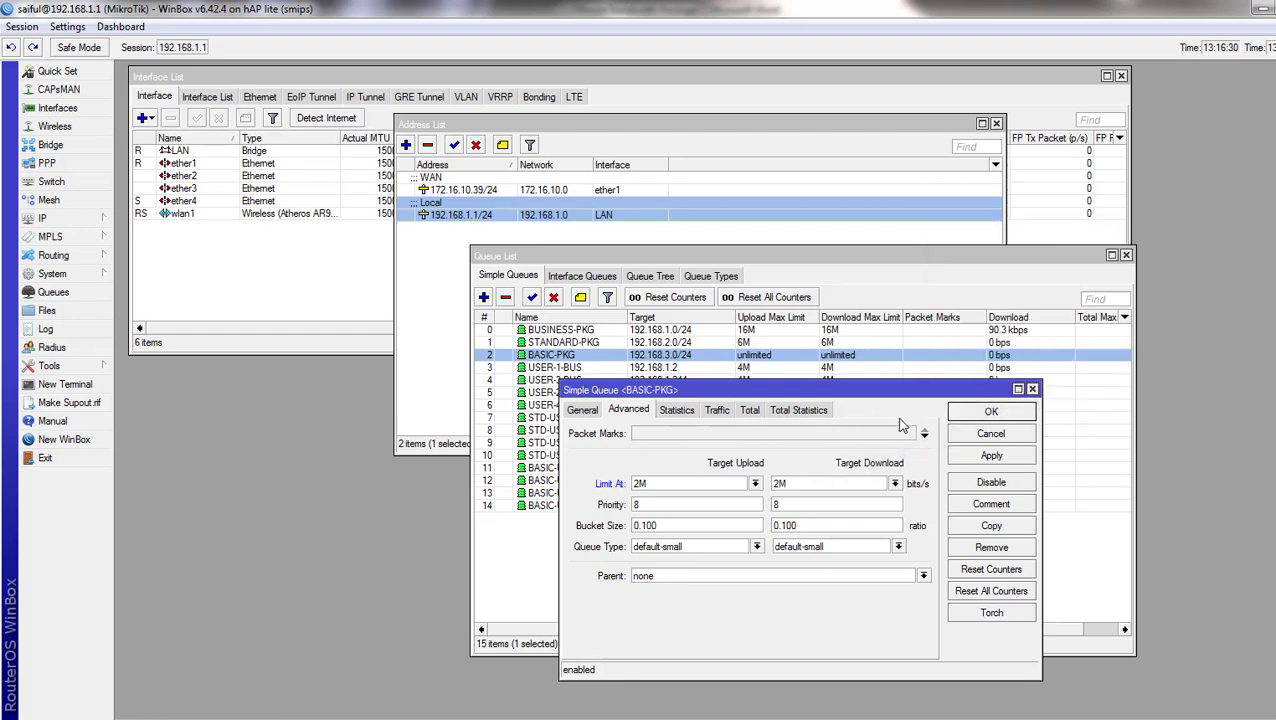
{"action": "left_click", "coordinate": [988, 412]}
- Sort the simple queues by name and by number to examine how child queues are grouped under their package parents
{"action": "left_click", "coordinate": [522, 318]}
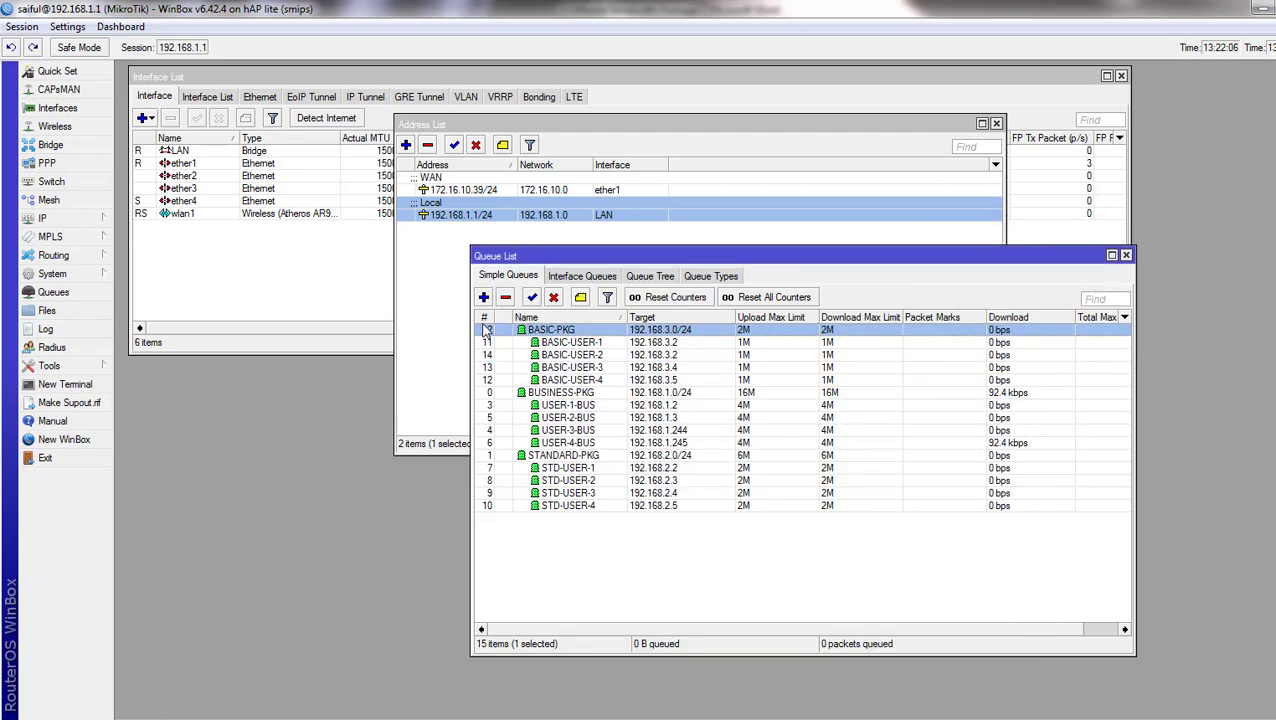
{"action": "left_click", "coordinate": [484, 318]}
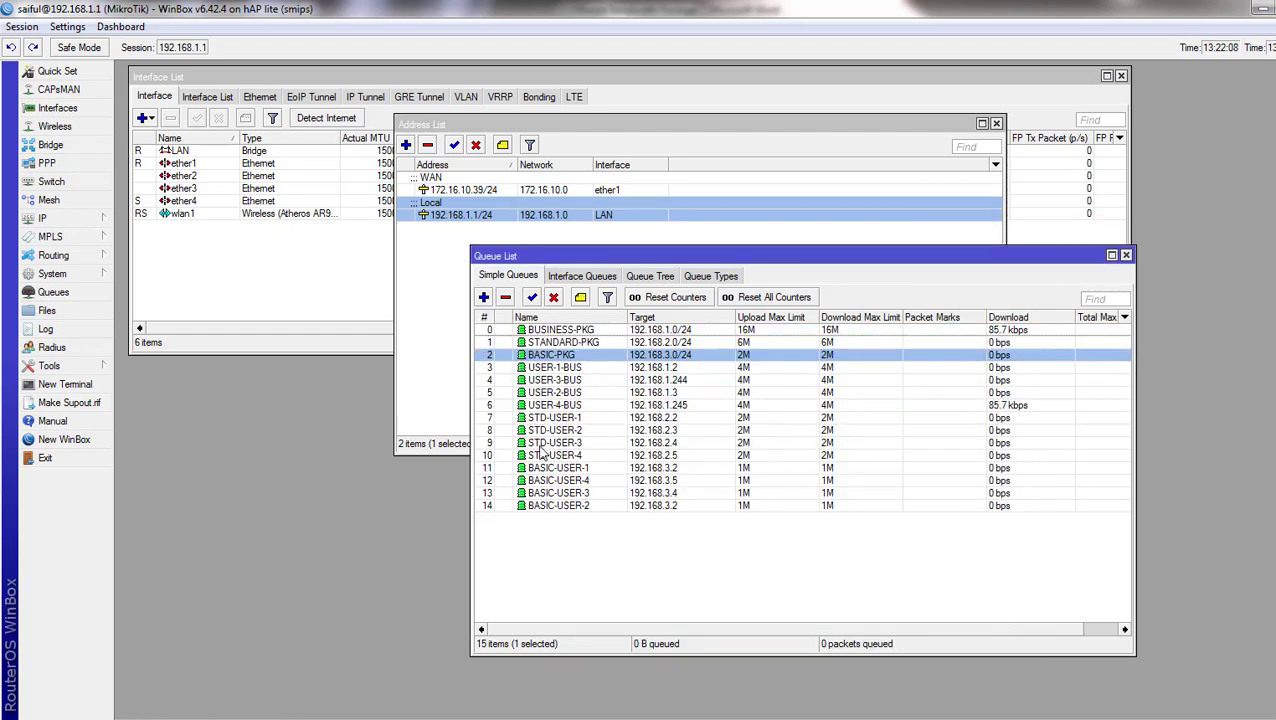
{"action": "left_click", "coordinate": [485, 318]}
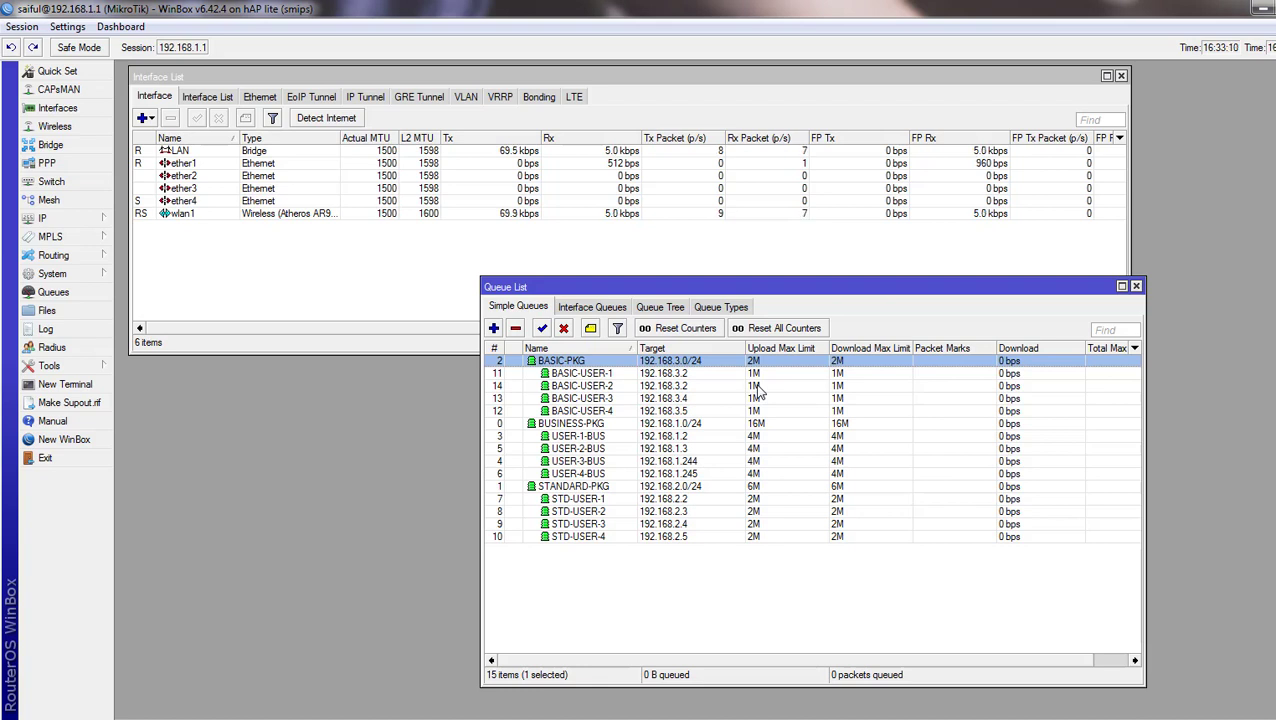
{"action": "left_click", "coordinate": [714, 387]}
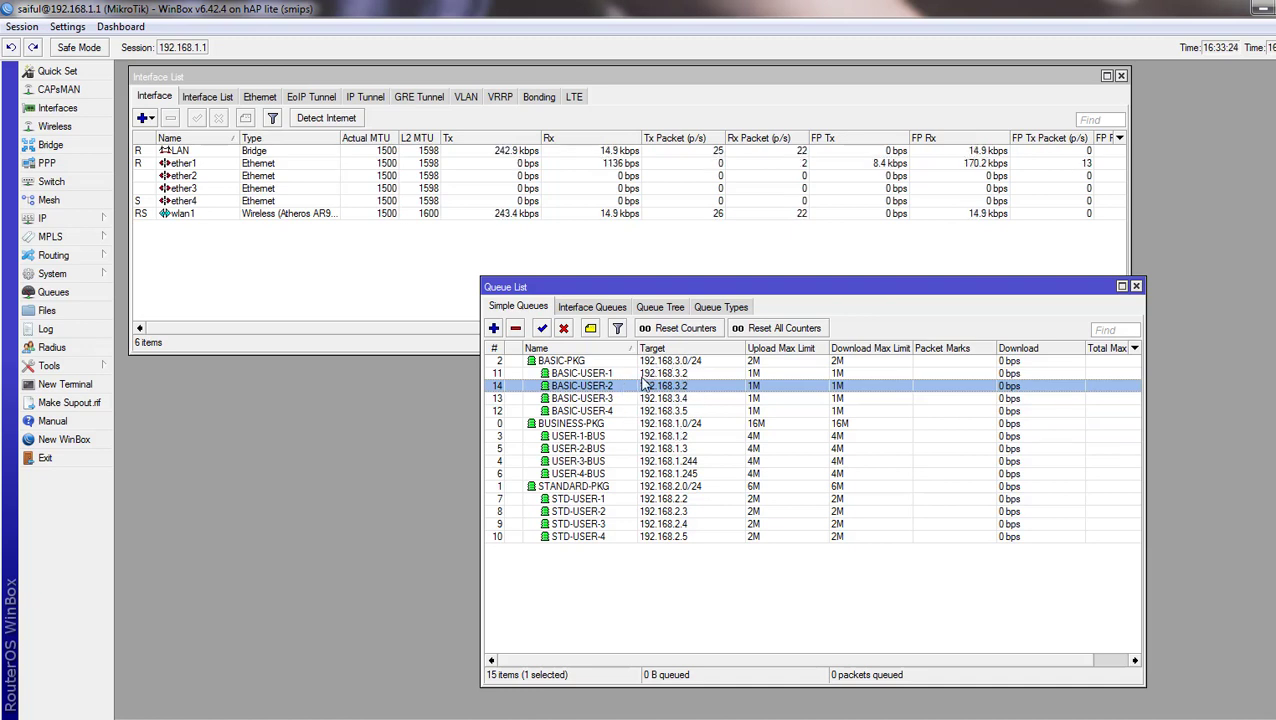
- Add the IP address 192.168.3.1/24 on the LAN interface as the gateway for the Basic package users
{"action": "left_click", "coordinate": [100, 222]}
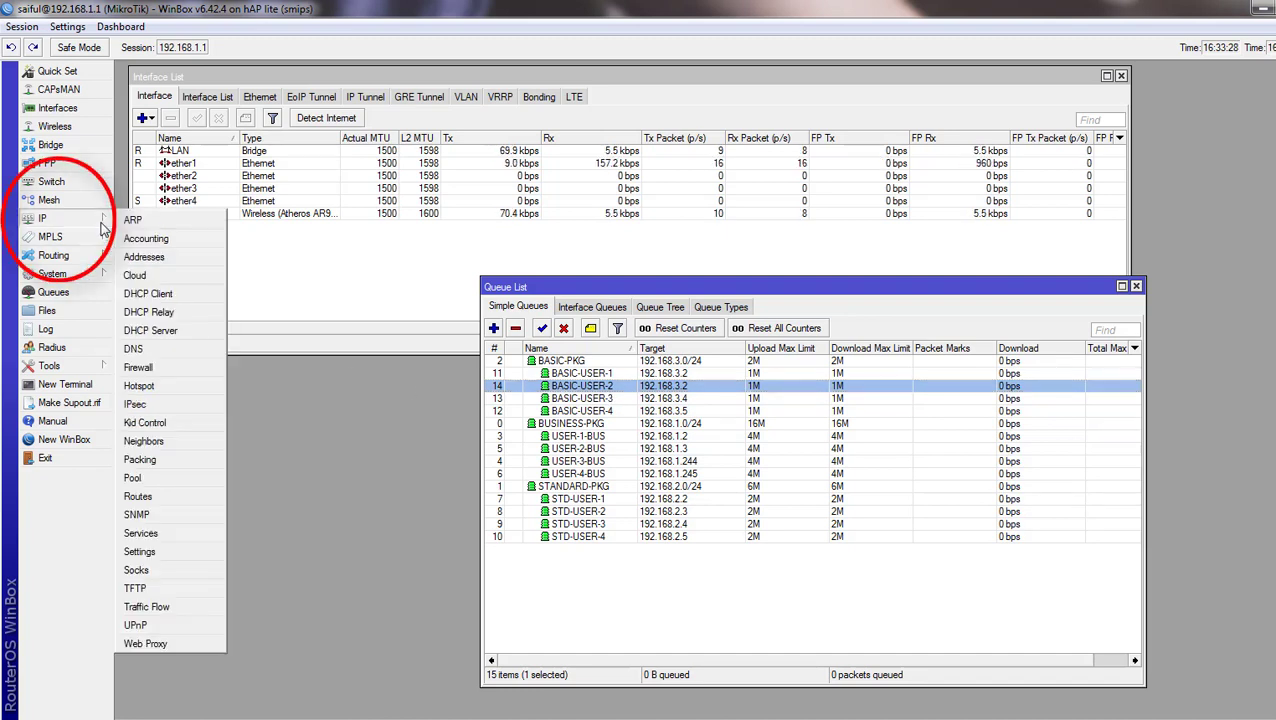
{"action": "left_click", "coordinate": [144, 257]}
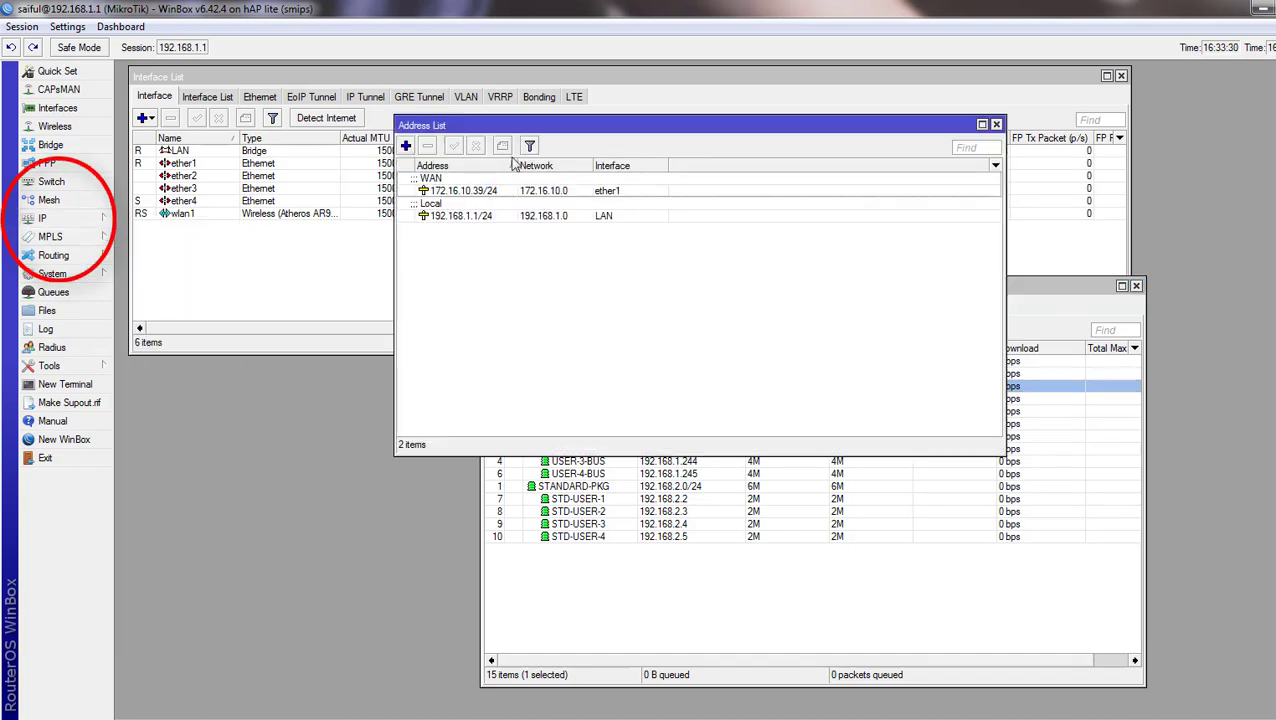
{"action": "left_click_drag", "start_coordinate": [512, 118], "coordinate": [424, 116]}
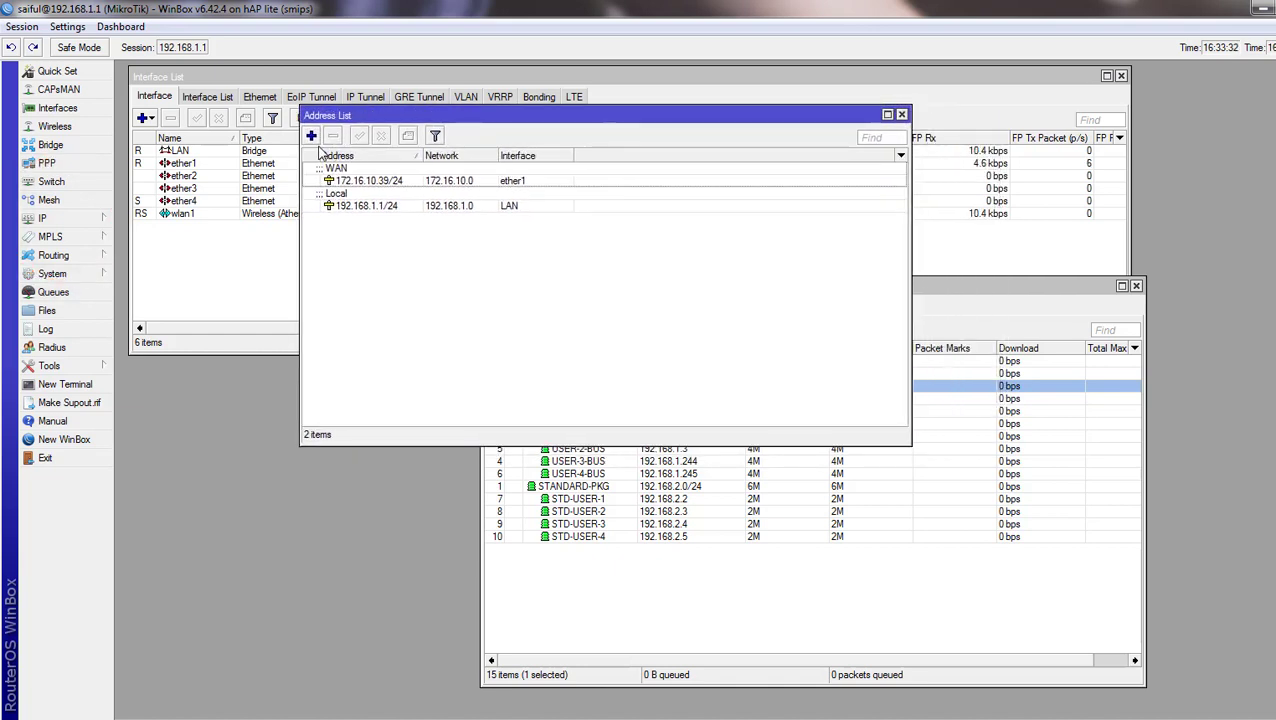
{"action": "left_click", "coordinate": [311, 135]}
{"action": "type", "text": "1"}
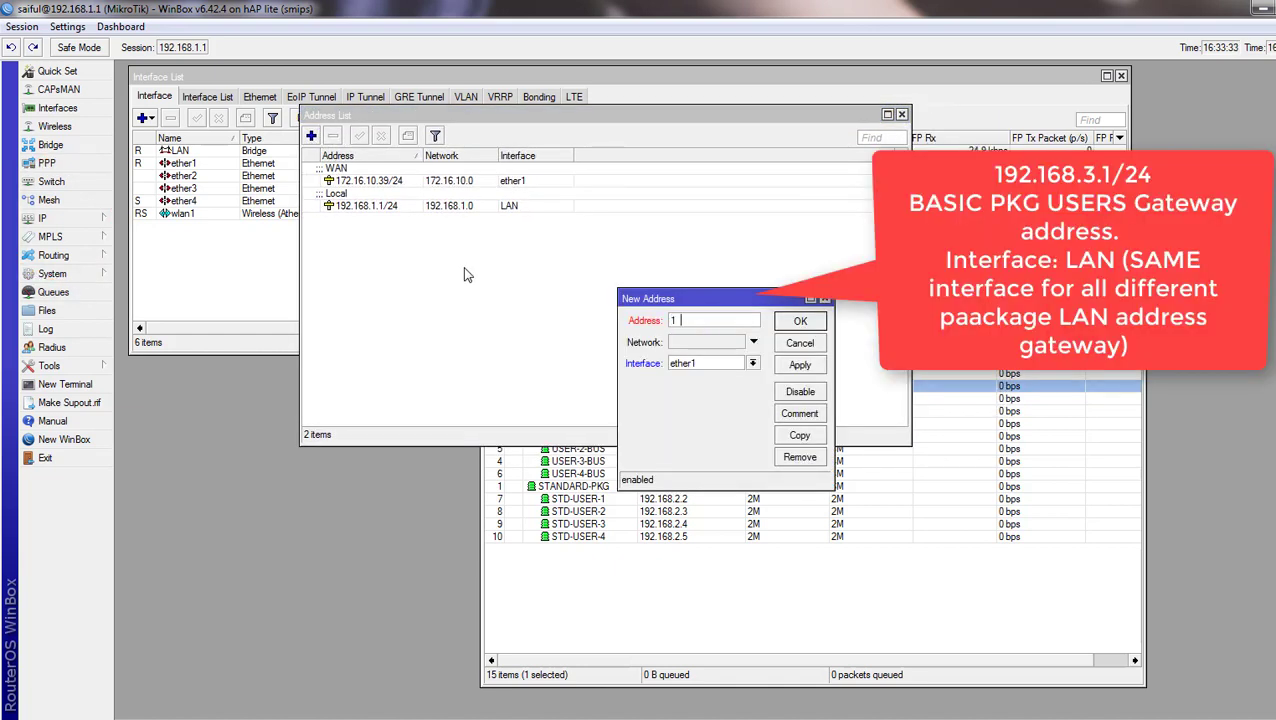
{"action": "type", "text": "92.168.3.1/24"}
{"action": "left_click", "coordinate": [753, 364]}
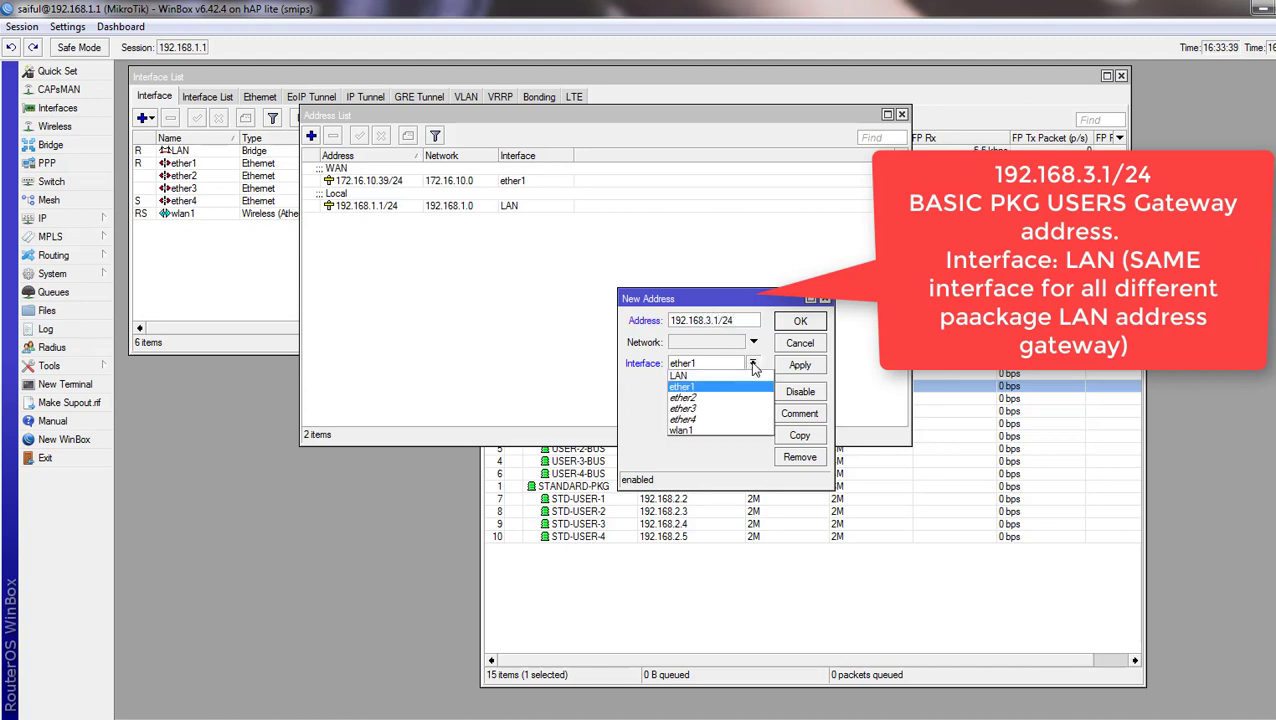
{"action": "left_click", "coordinate": [708, 376]}
{"action": "left_click", "coordinate": [786, 366]}
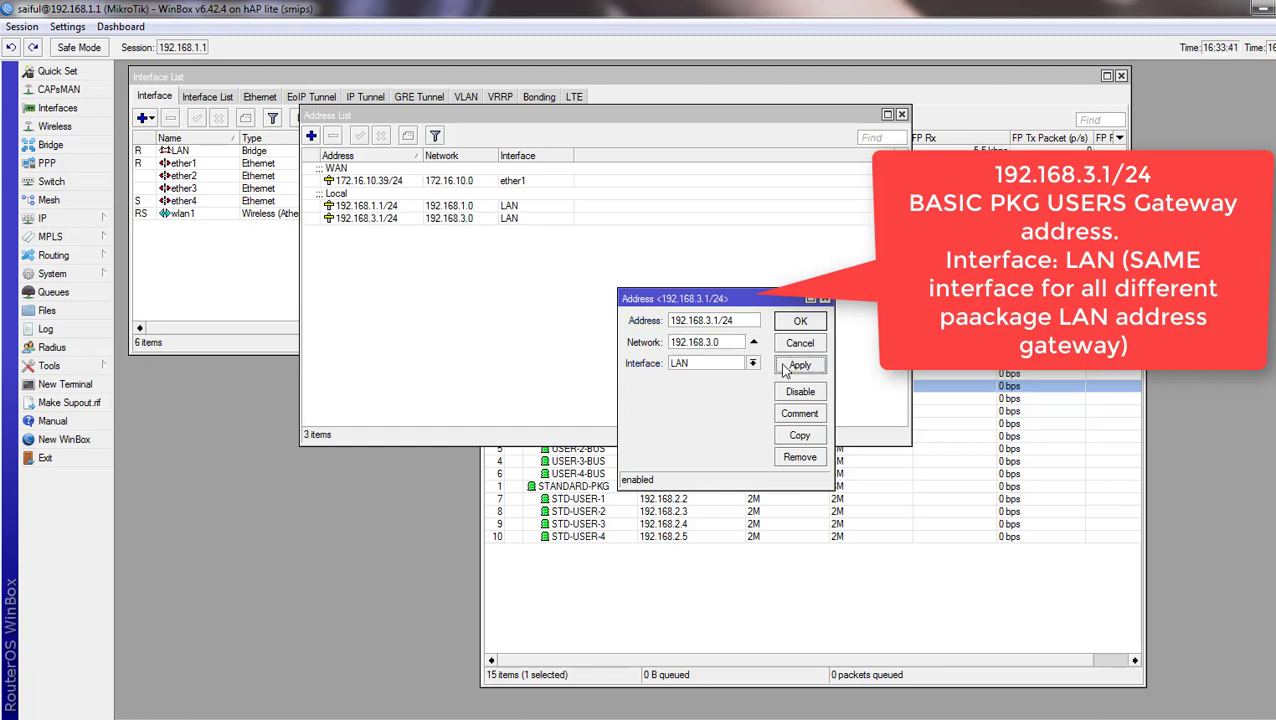
{"action": "left_click", "coordinate": [798, 322]}
- Label the 192.168.3.1/24 address with the comment BASIC-PKG
{"action": "left_click", "coordinate": [445, 219]}
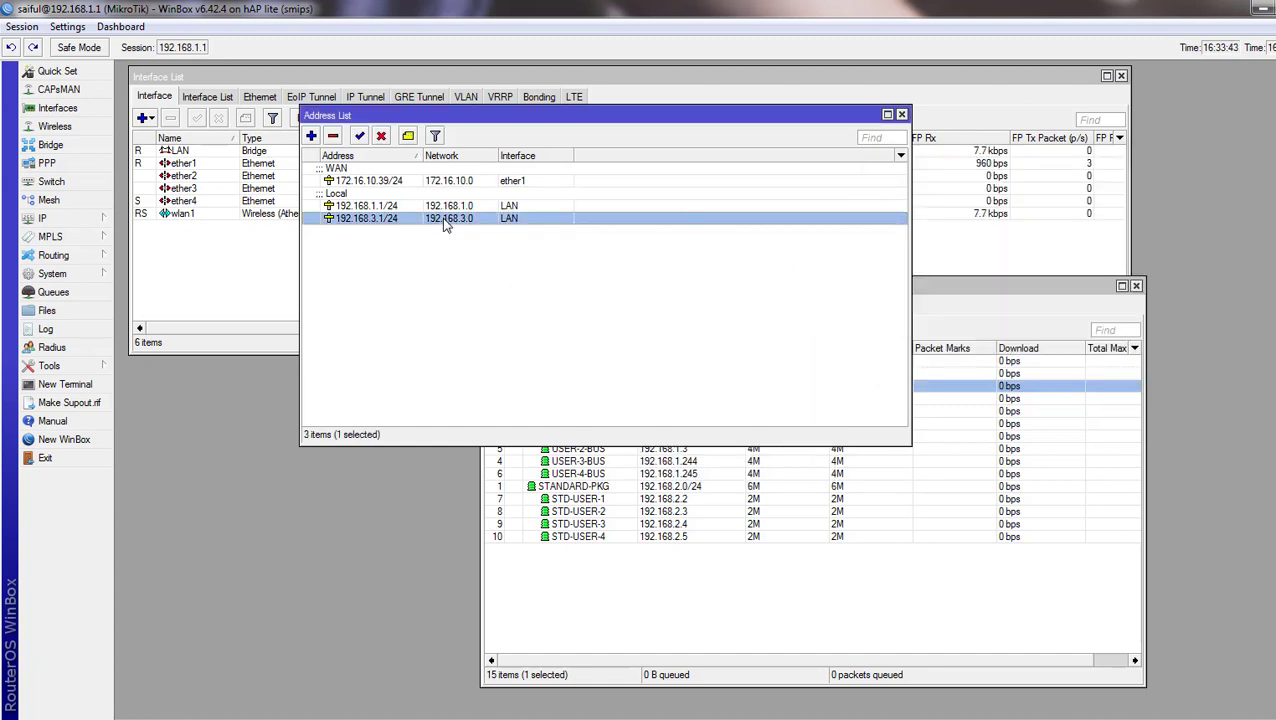
{"action": "left_click", "coordinate": [408, 137]}
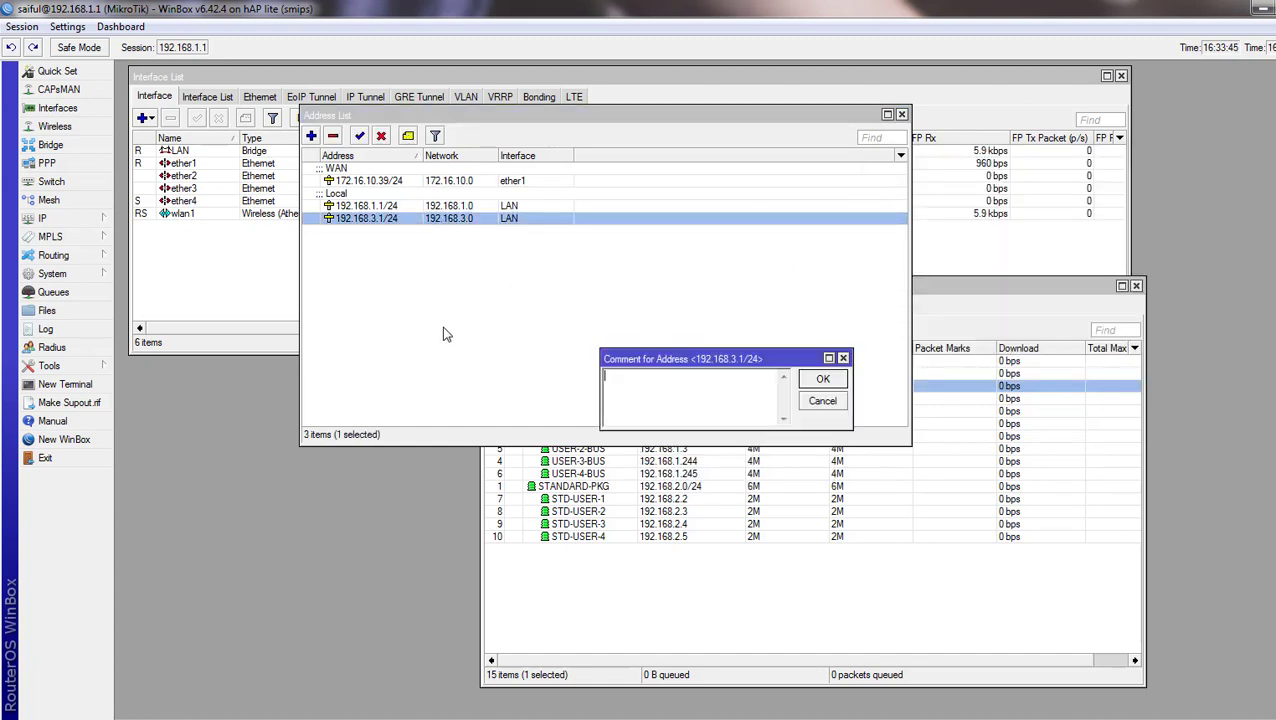
{"action": "type", "text": "BASIC-PKG"}
{"action": "left_click", "coordinate": [826, 382]}
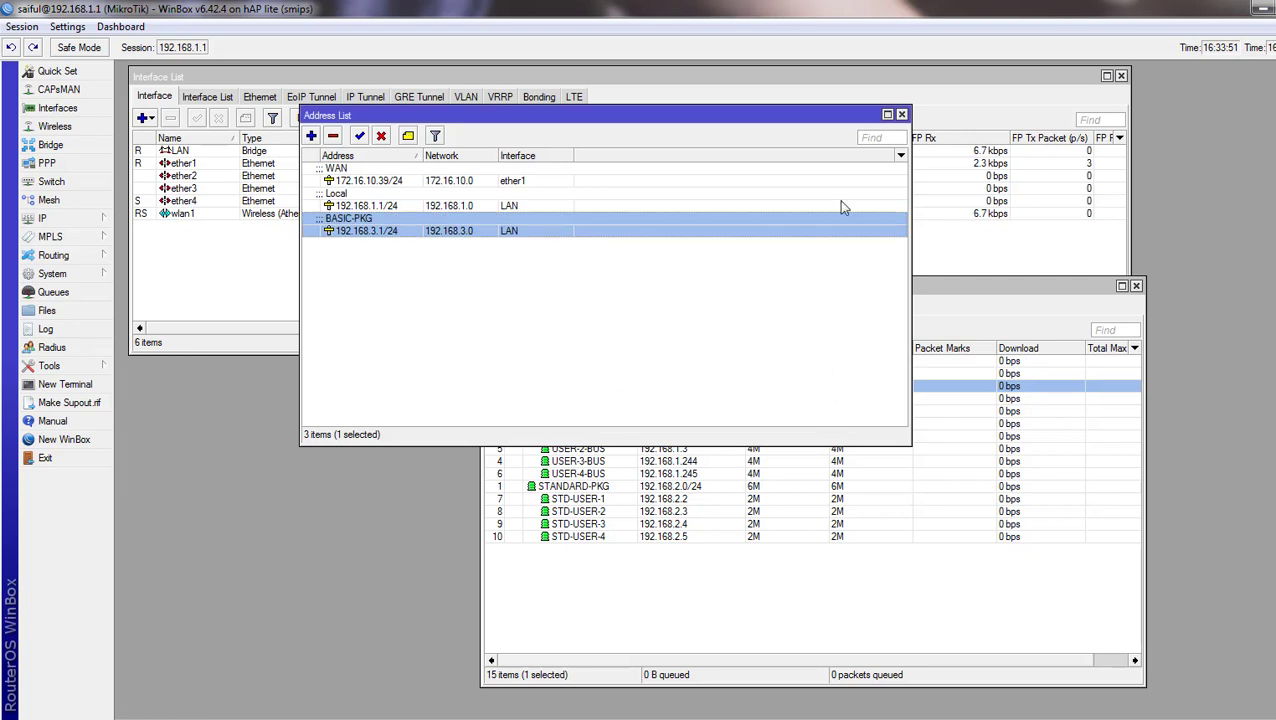
{"action": "left_click_drag", "start_coordinate": [795, 114], "coordinate": [798, 84]}
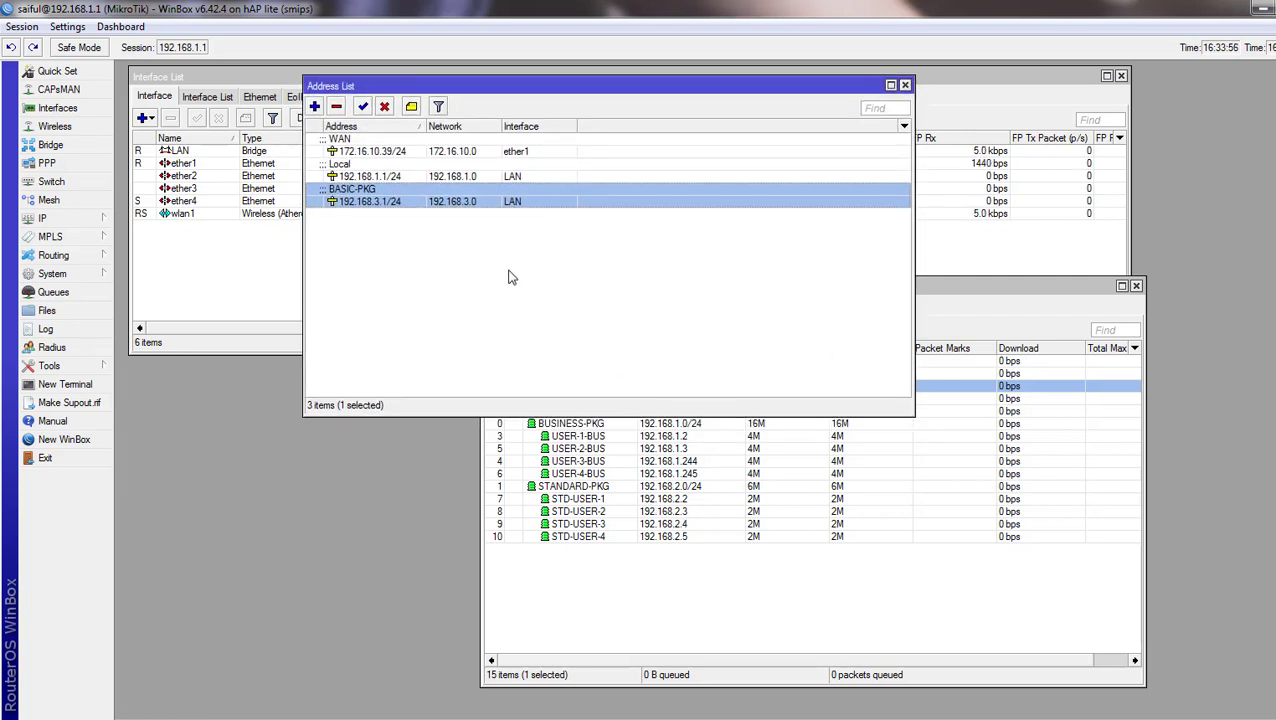
- Add the IP address 192.168.2.1/24 on the LAN interface as the gateway for the Standard package users
{"action": "left_click", "coordinate": [315, 106]}
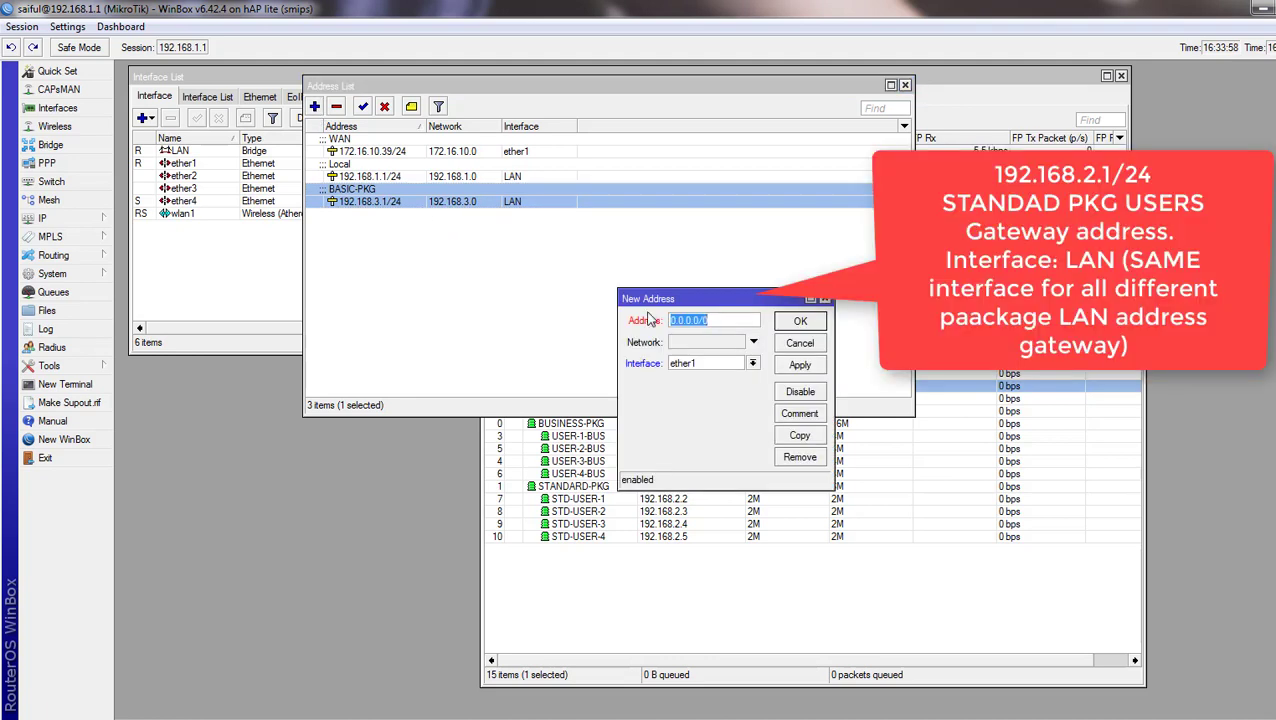
{"action": "type", "text": "192.168.3"}
{"action": "key", "text": "BackSpace"}
{"action": "type", "text": "2.1/"}
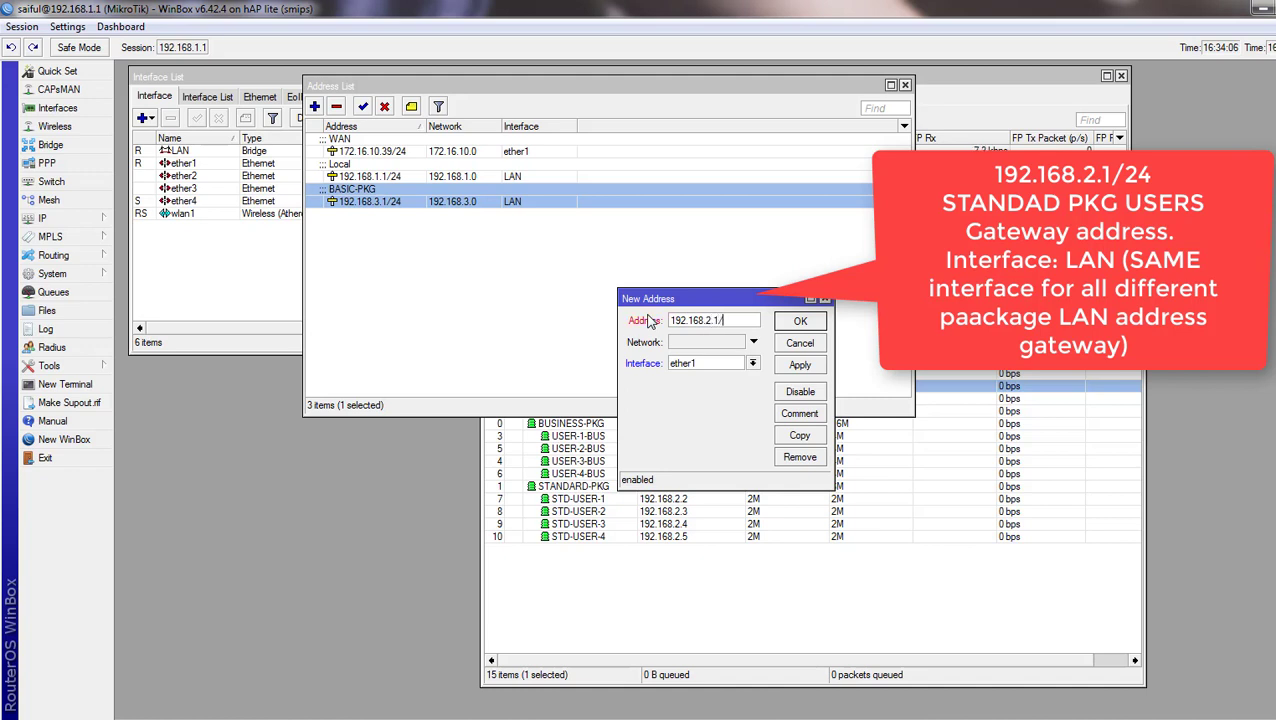
{"action": "type", "text": "24"}
{"action": "left_click", "coordinate": [732, 363]}
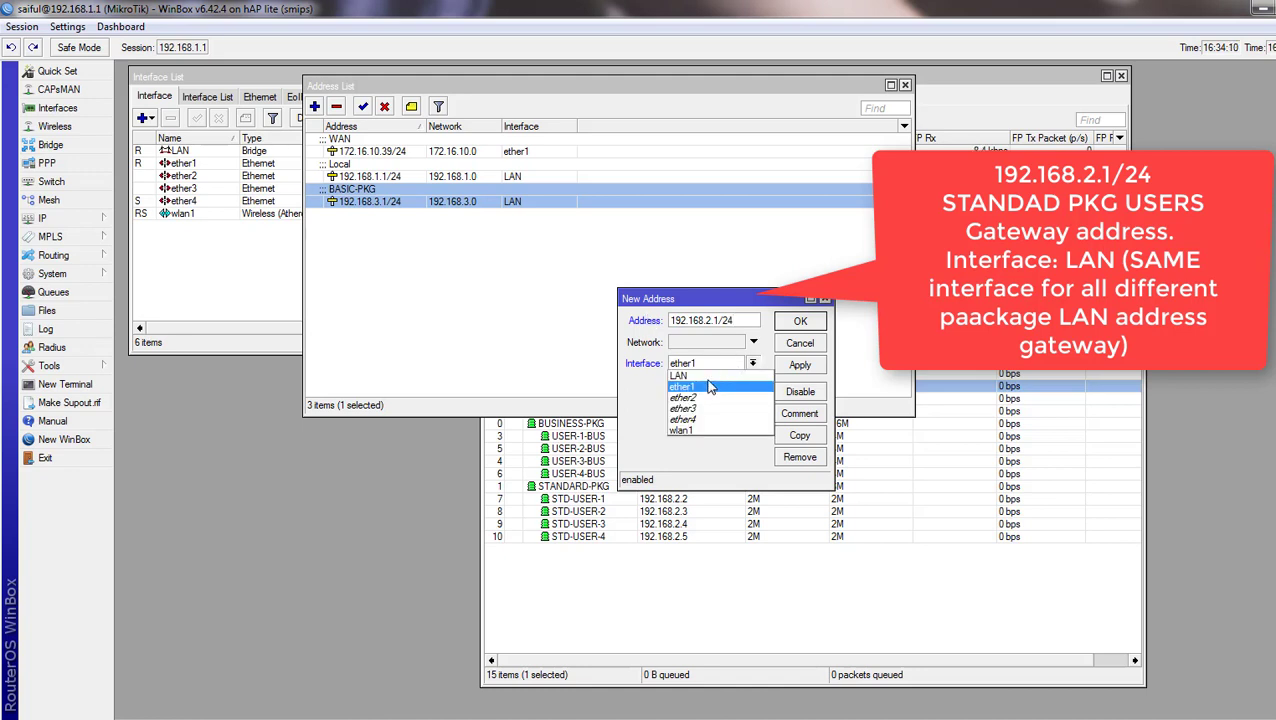
{"action": "left_click", "coordinate": [685, 375]}
{"action": "left_click", "coordinate": [790, 367]}
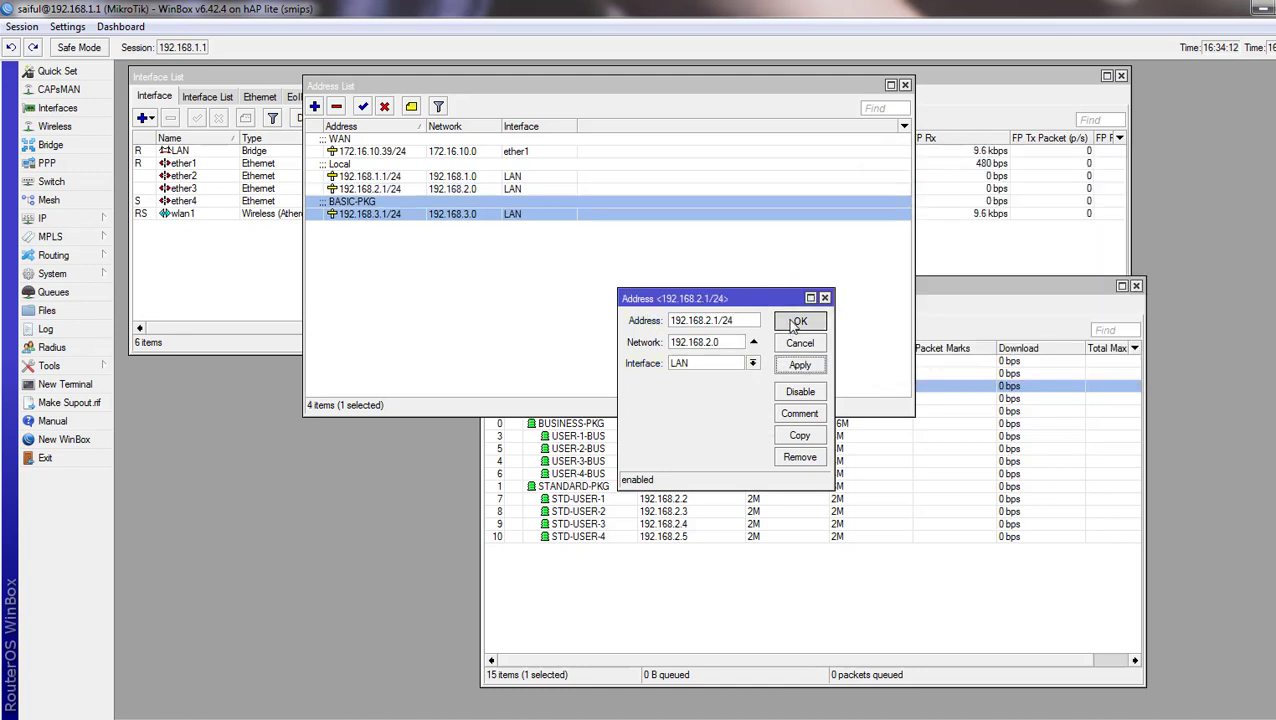
{"action": "left_click", "coordinate": [797, 323]}
- Label the 192.168.2.1/24 address with the comment STD-PKG and close the address list
{"action": "left_click", "coordinate": [390, 190]}
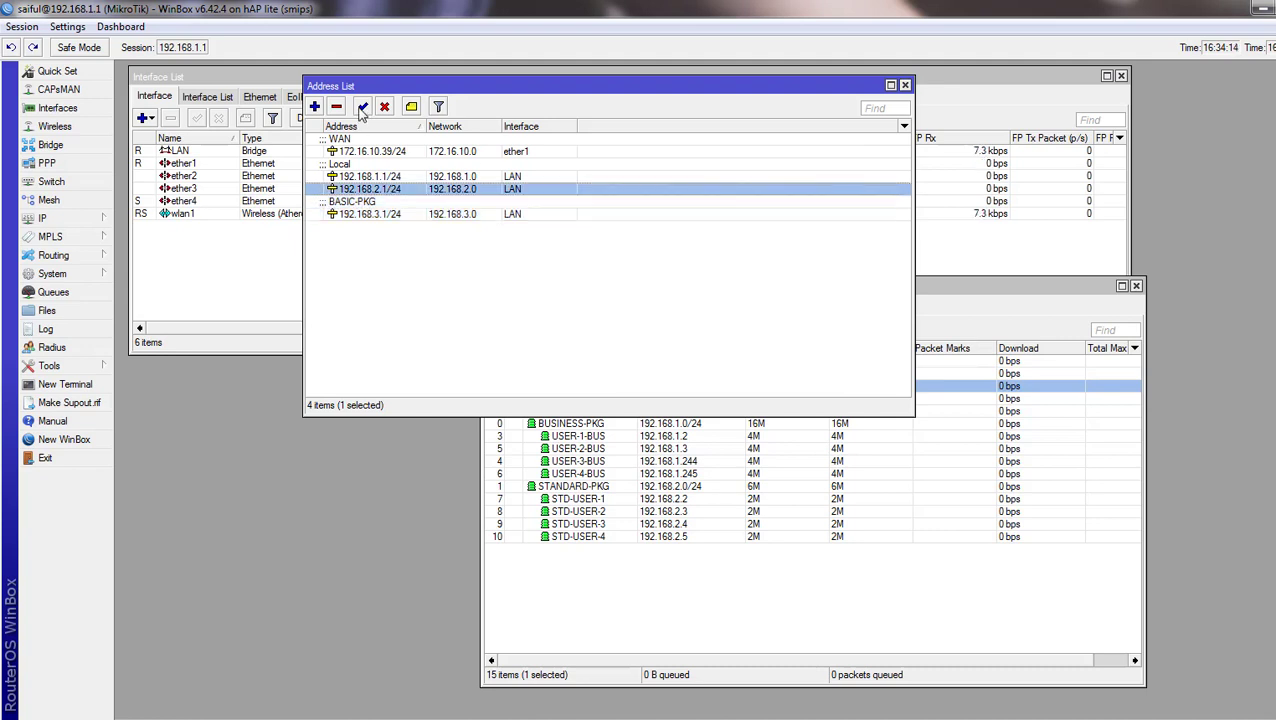
{"action": "left_click", "coordinate": [411, 107]}
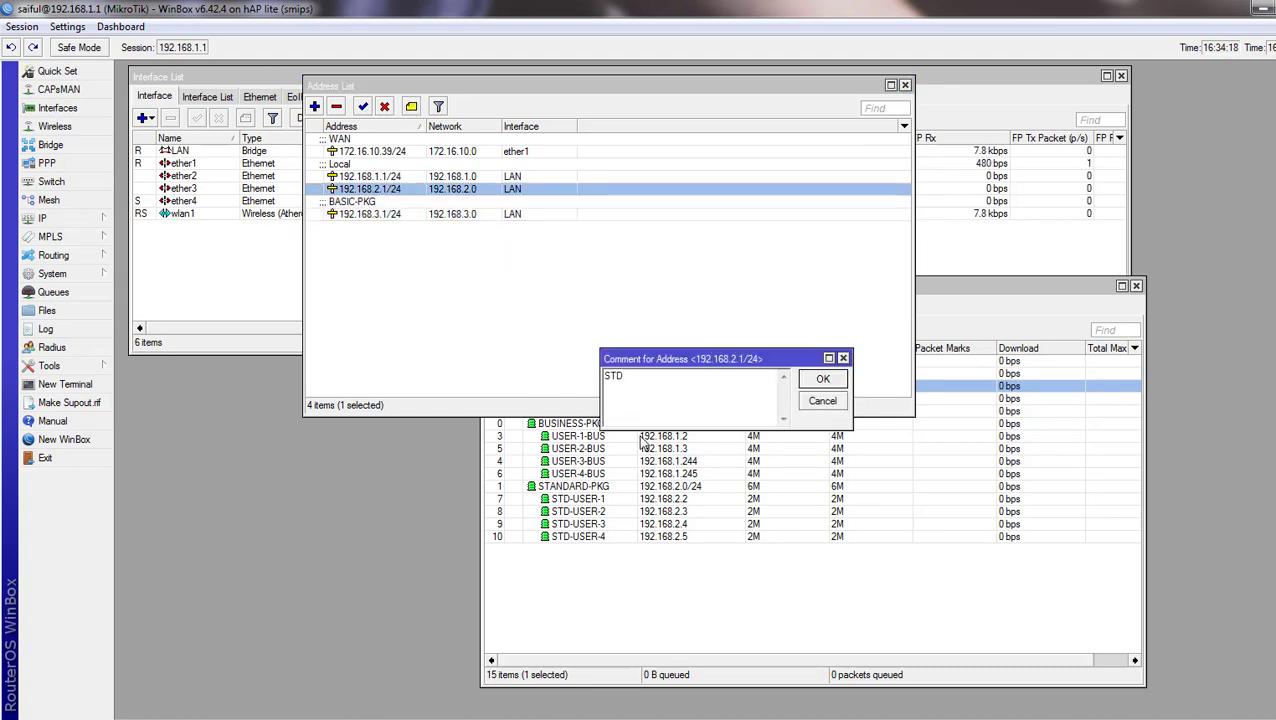
{"action": "type", "text": "KG"}
{"action": "left_click", "coordinate": [828, 382]}
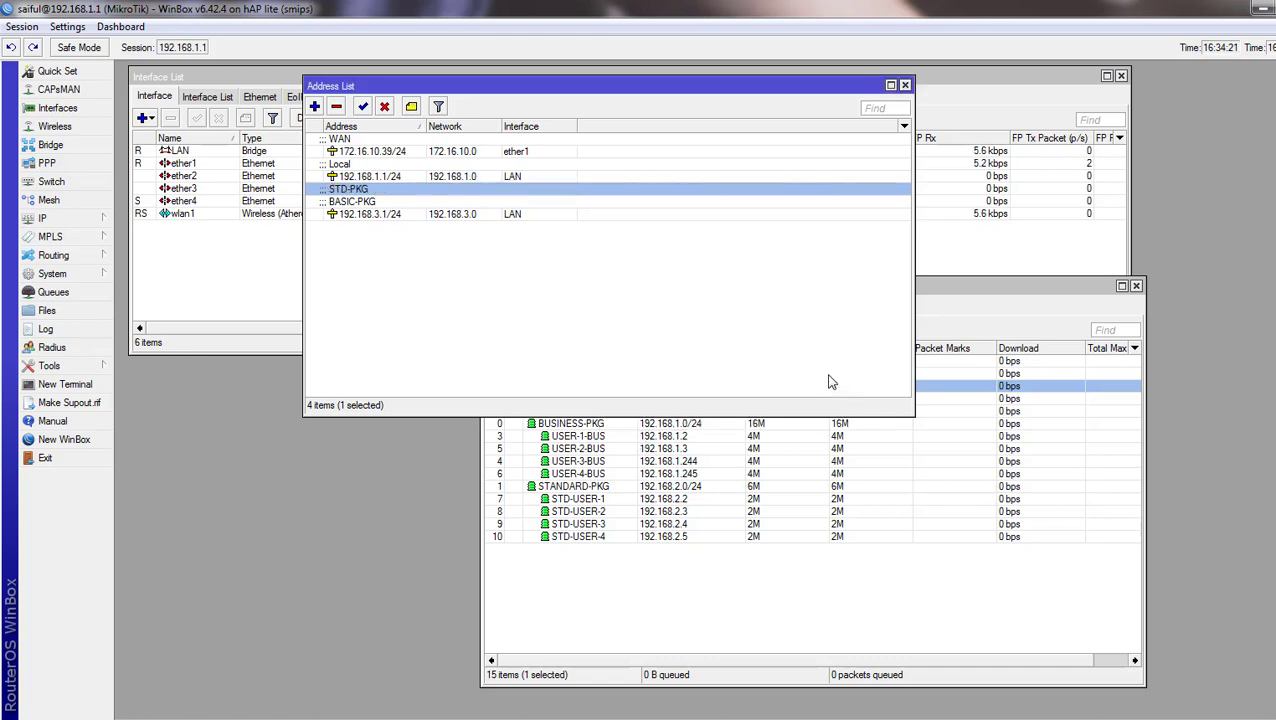
{"action": "left_click", "coordinate": [904, 85]}
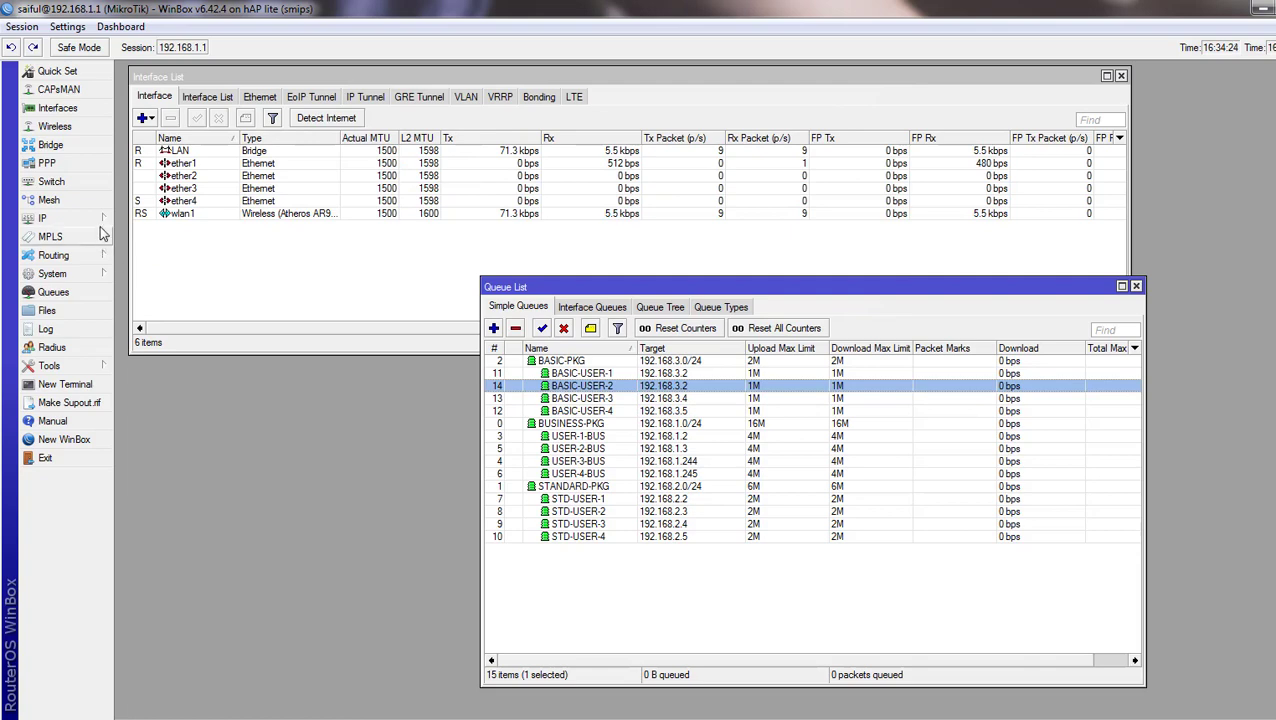
- Remove the source address from the firewall's srcnat masquerade rule, save it, and bring the queue list back into view
{"action": "left_click", "coordinate": [70, 218]}
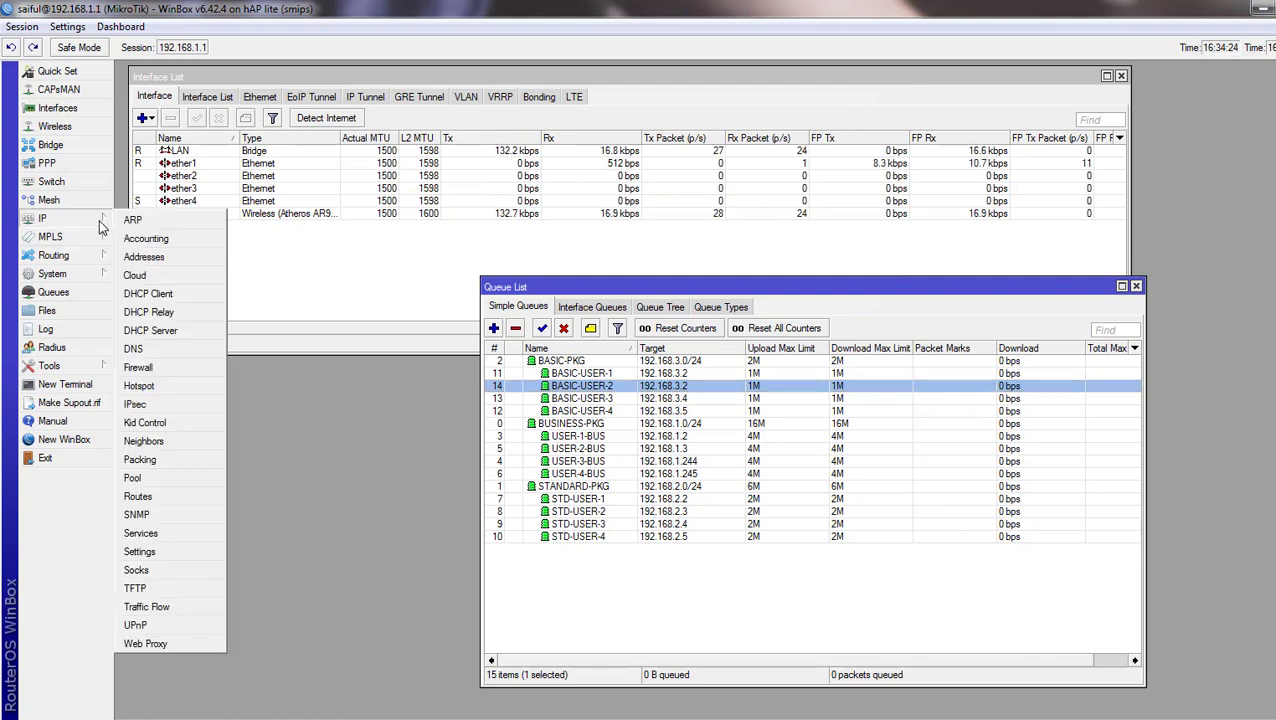
{"action": "left_click", "coordinate": [158, 368]}
{"action": "double_click", "coordinate": [458, 461]}
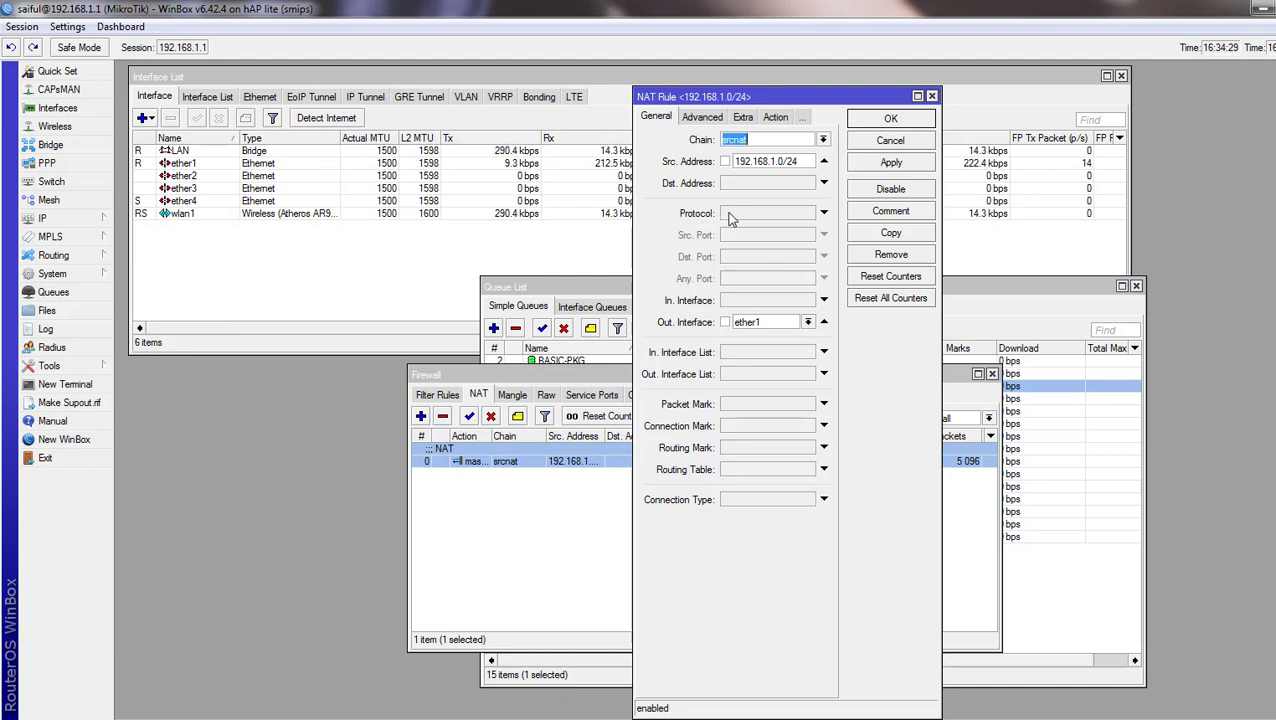
{"action": "left_click", "coordinate": [824, 162]}
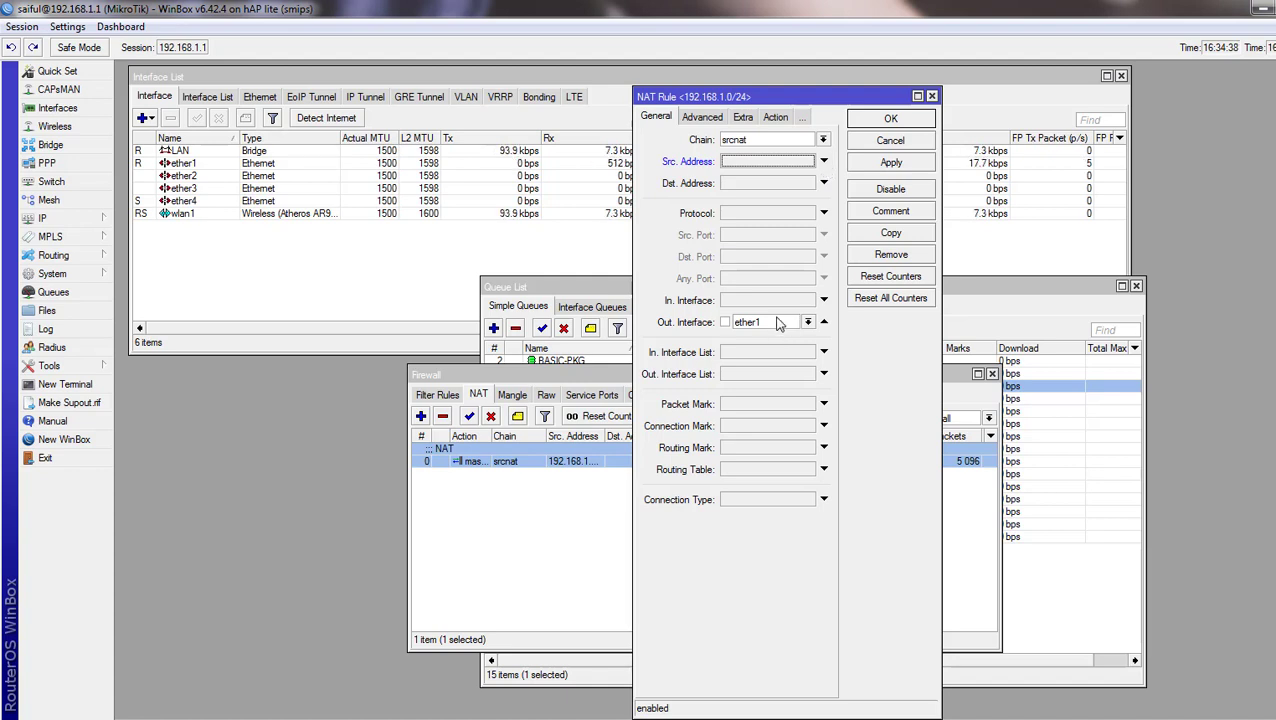
{"action": "left_click", "coordinate": [772, 118]}
{"action": "left_click", "coordinate": [888, 163]}
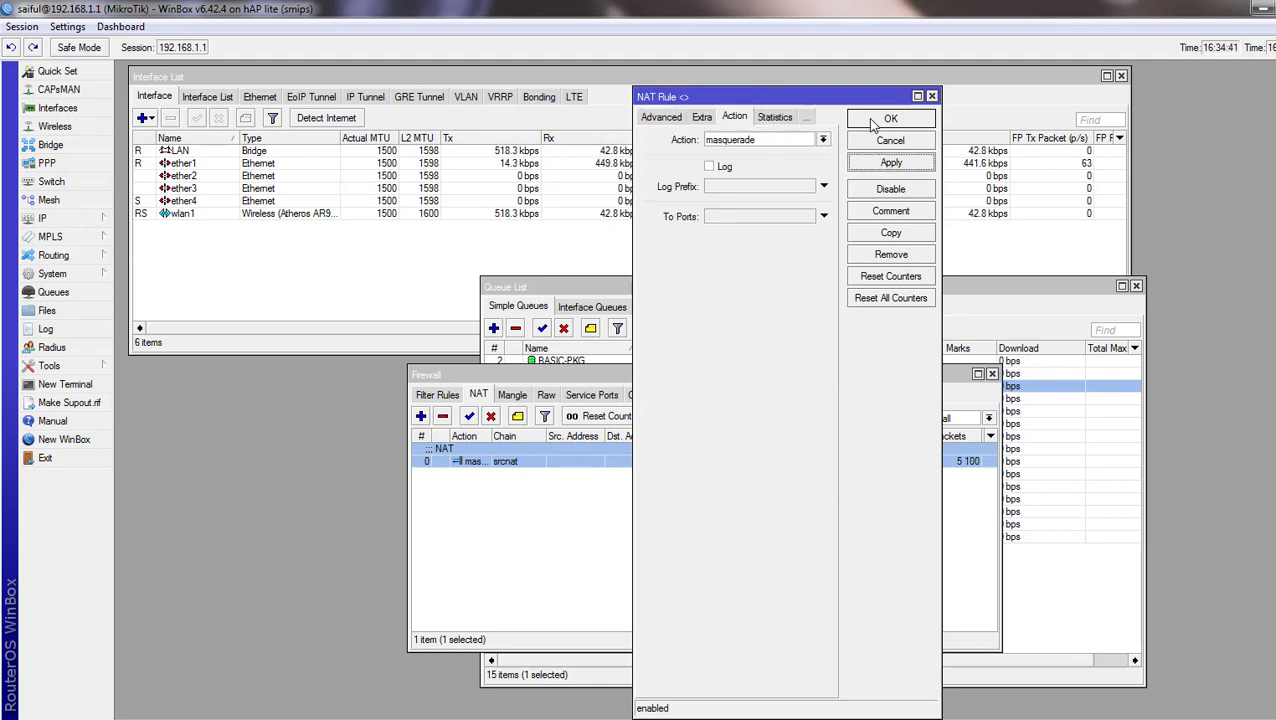
{"action": "left_click", "coordinate": [886, 120]}
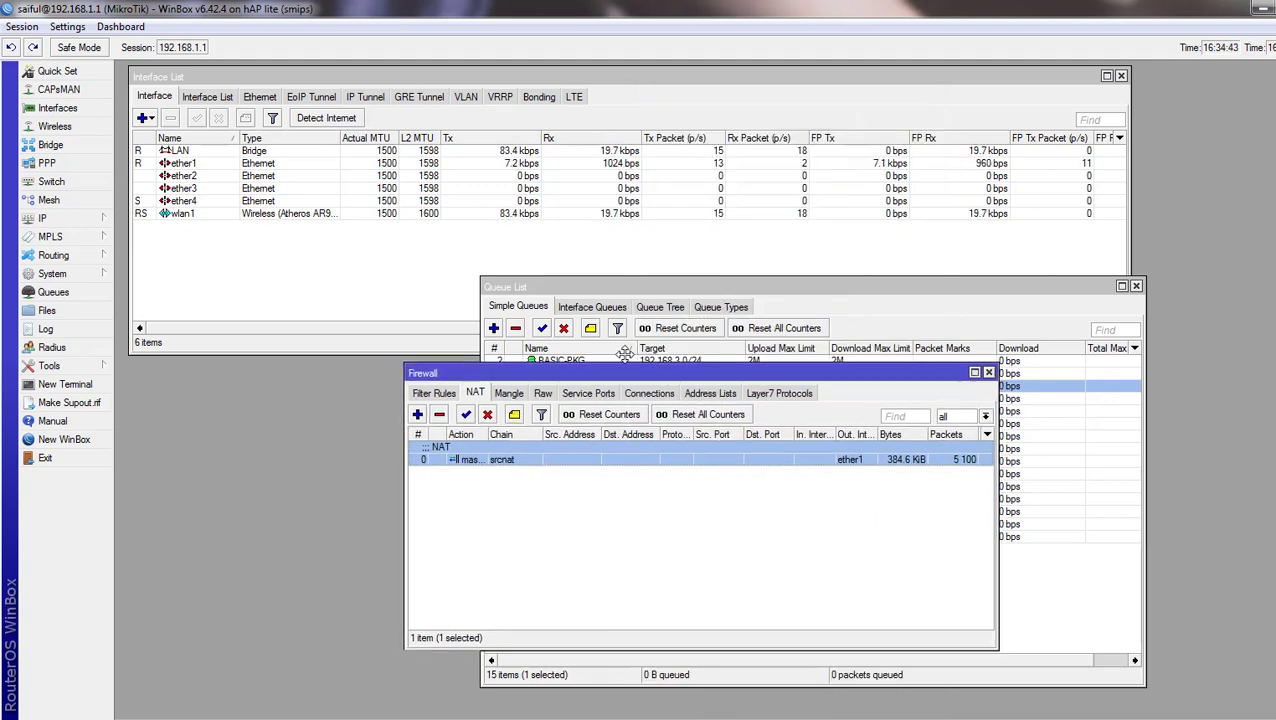
{"action": "left_click_drag", "start_coordinate": [658, 374], "coordinate": [491, 157]}
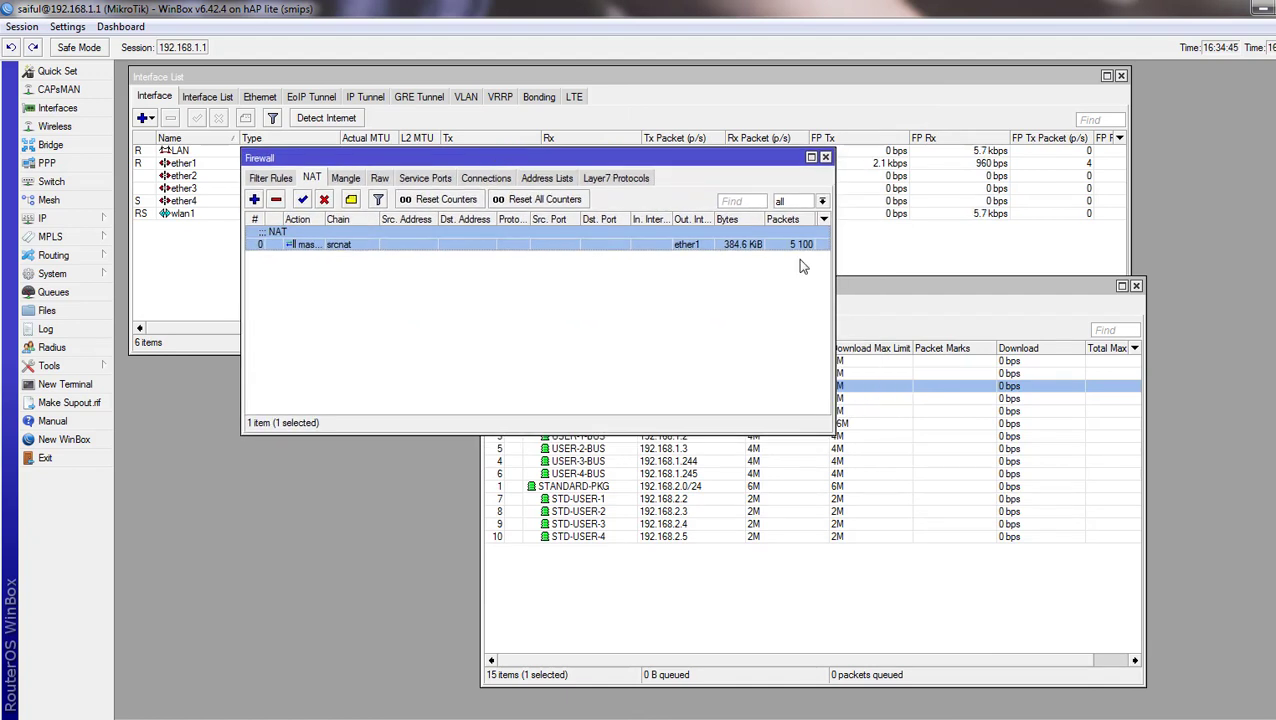
{"action": "left_click", "coordinate": [896, 287]}
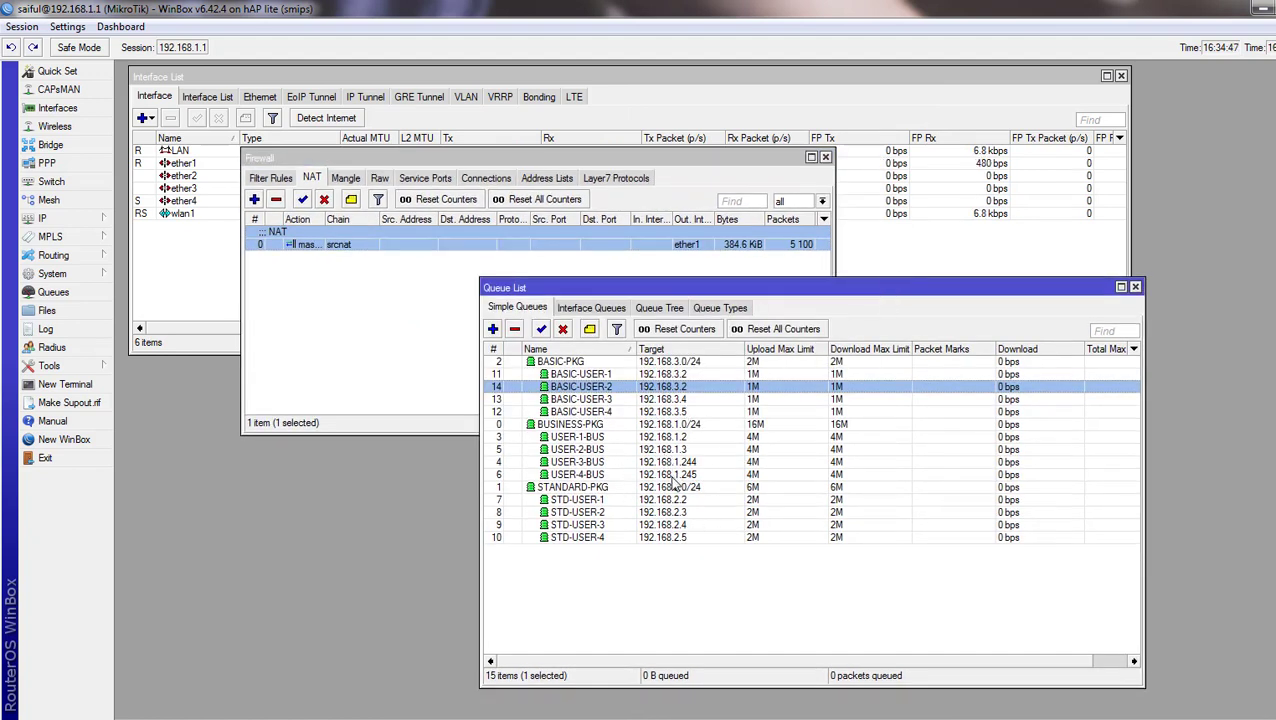